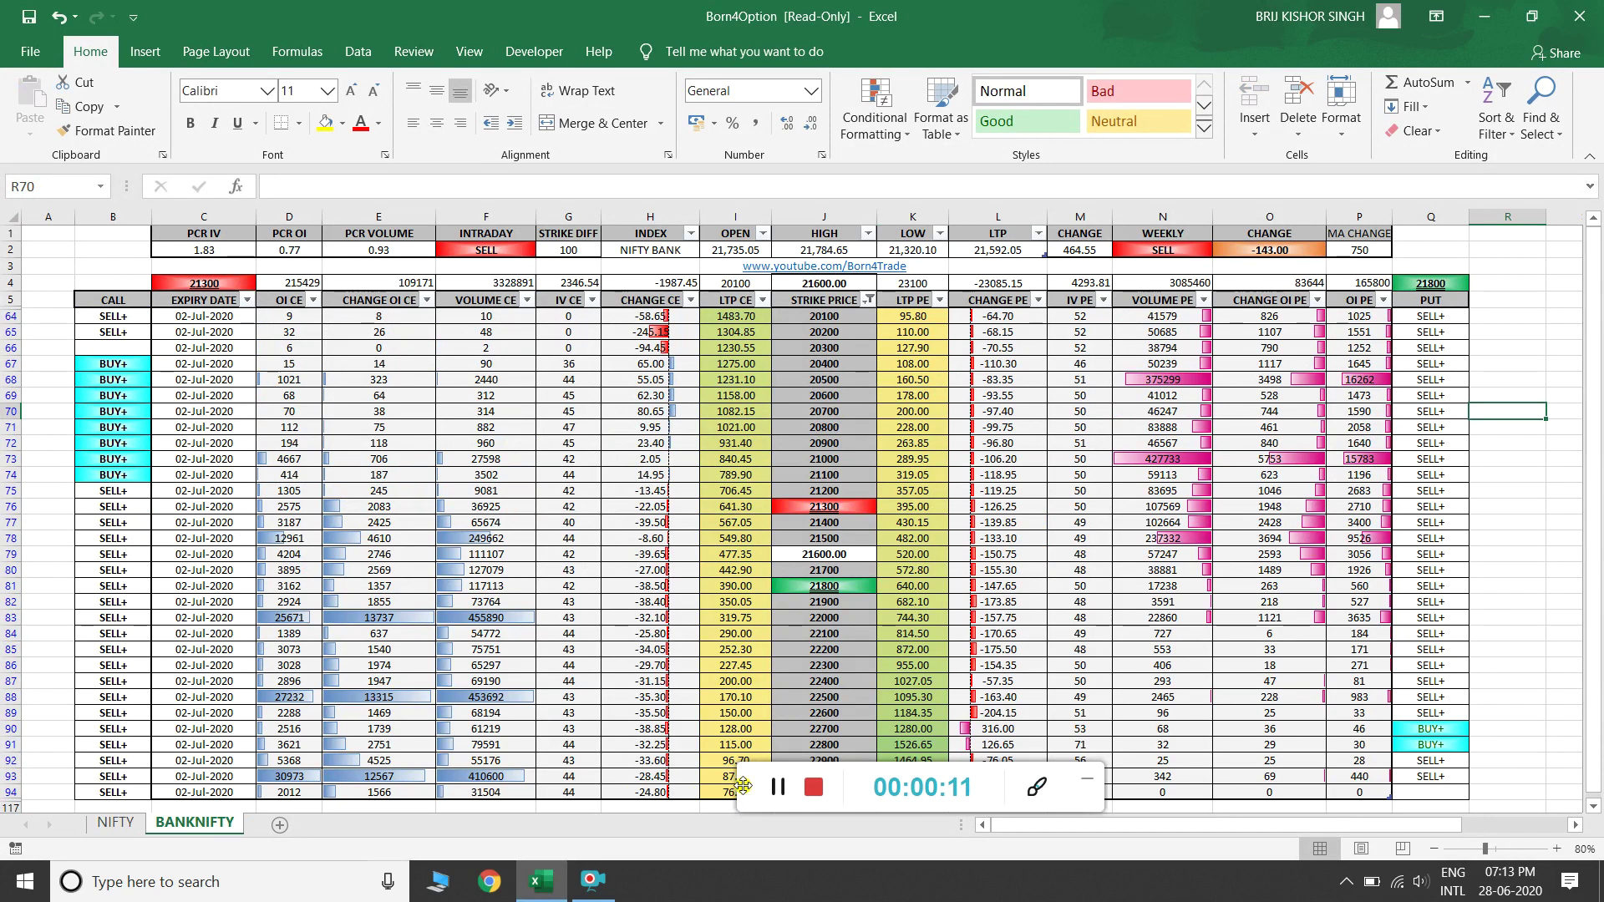
View the NIFTY option chain sheet, then return to the BANKNIFTY sheet
{"action": "key", "text": "ctrl+Page_Up"}
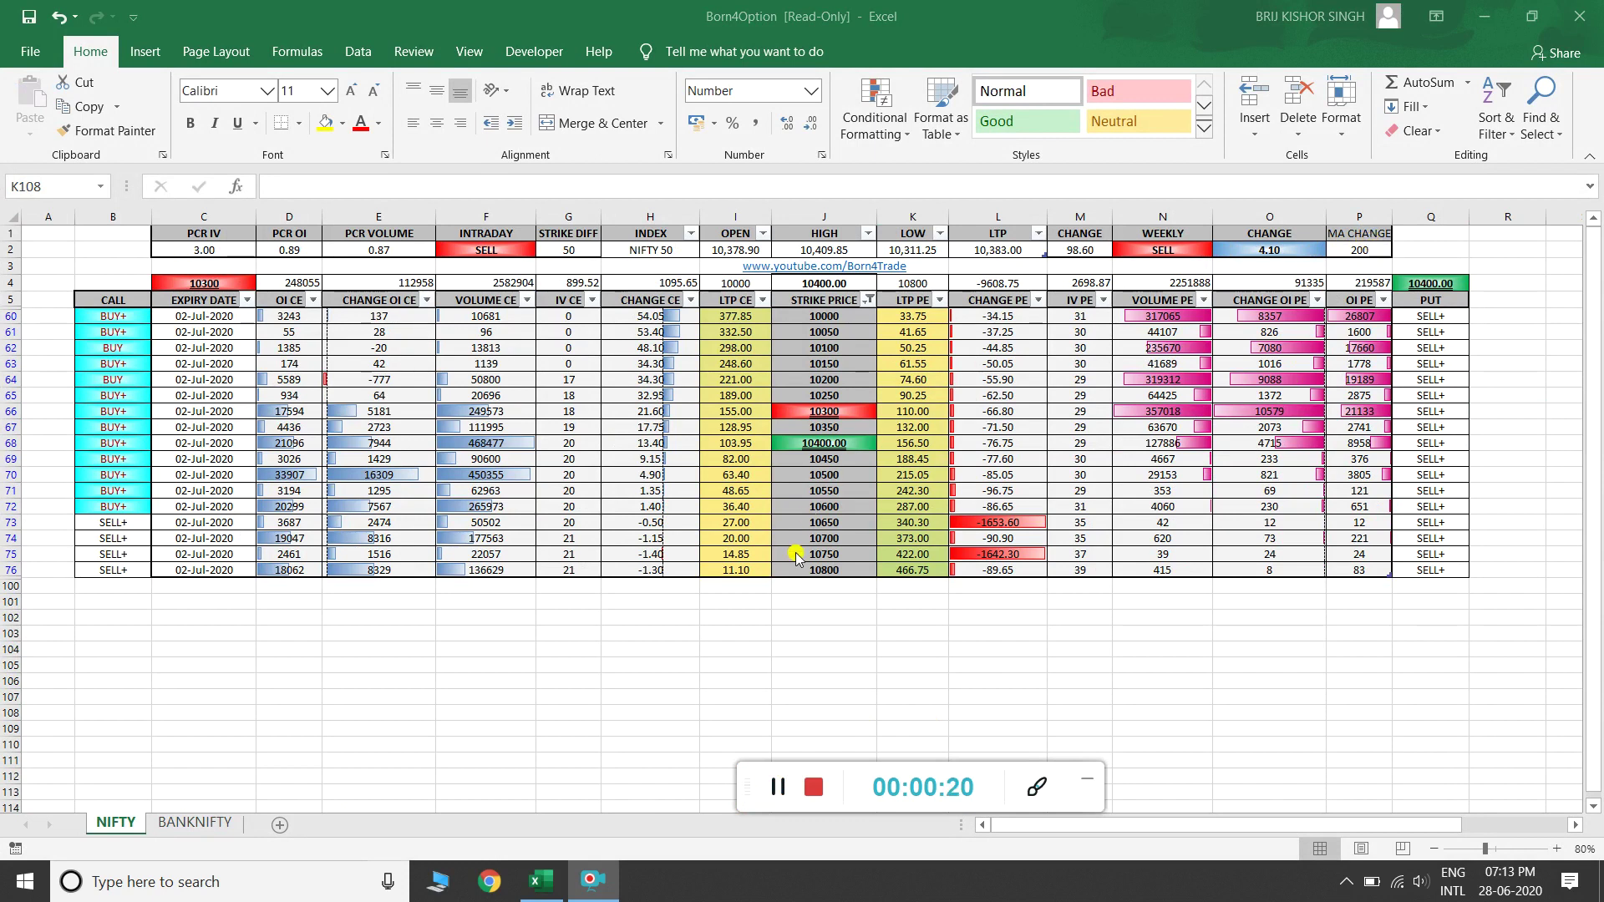
{"action": "left_click", "coordinate": [215, 823]}
{"action": "left_click", "coordinate": [229, 824]}
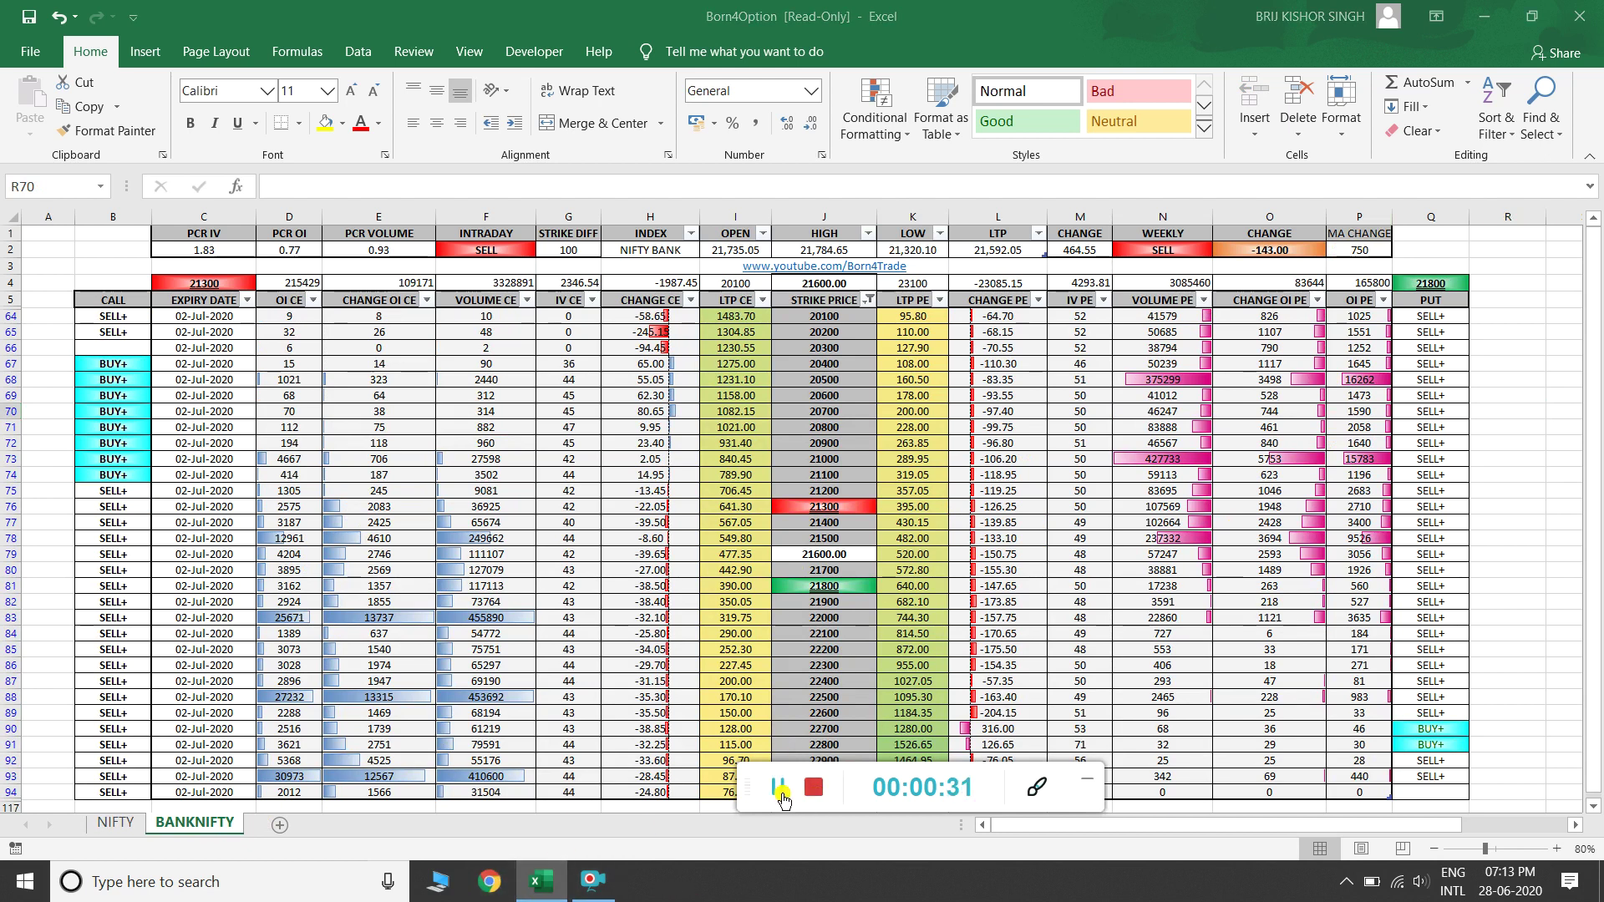
Switch to the published Born4Trade sheet in Chrome and open the INDEX sheet linked under Option Scanner
{"action": "left_click", "coordinate": [782, 794]}
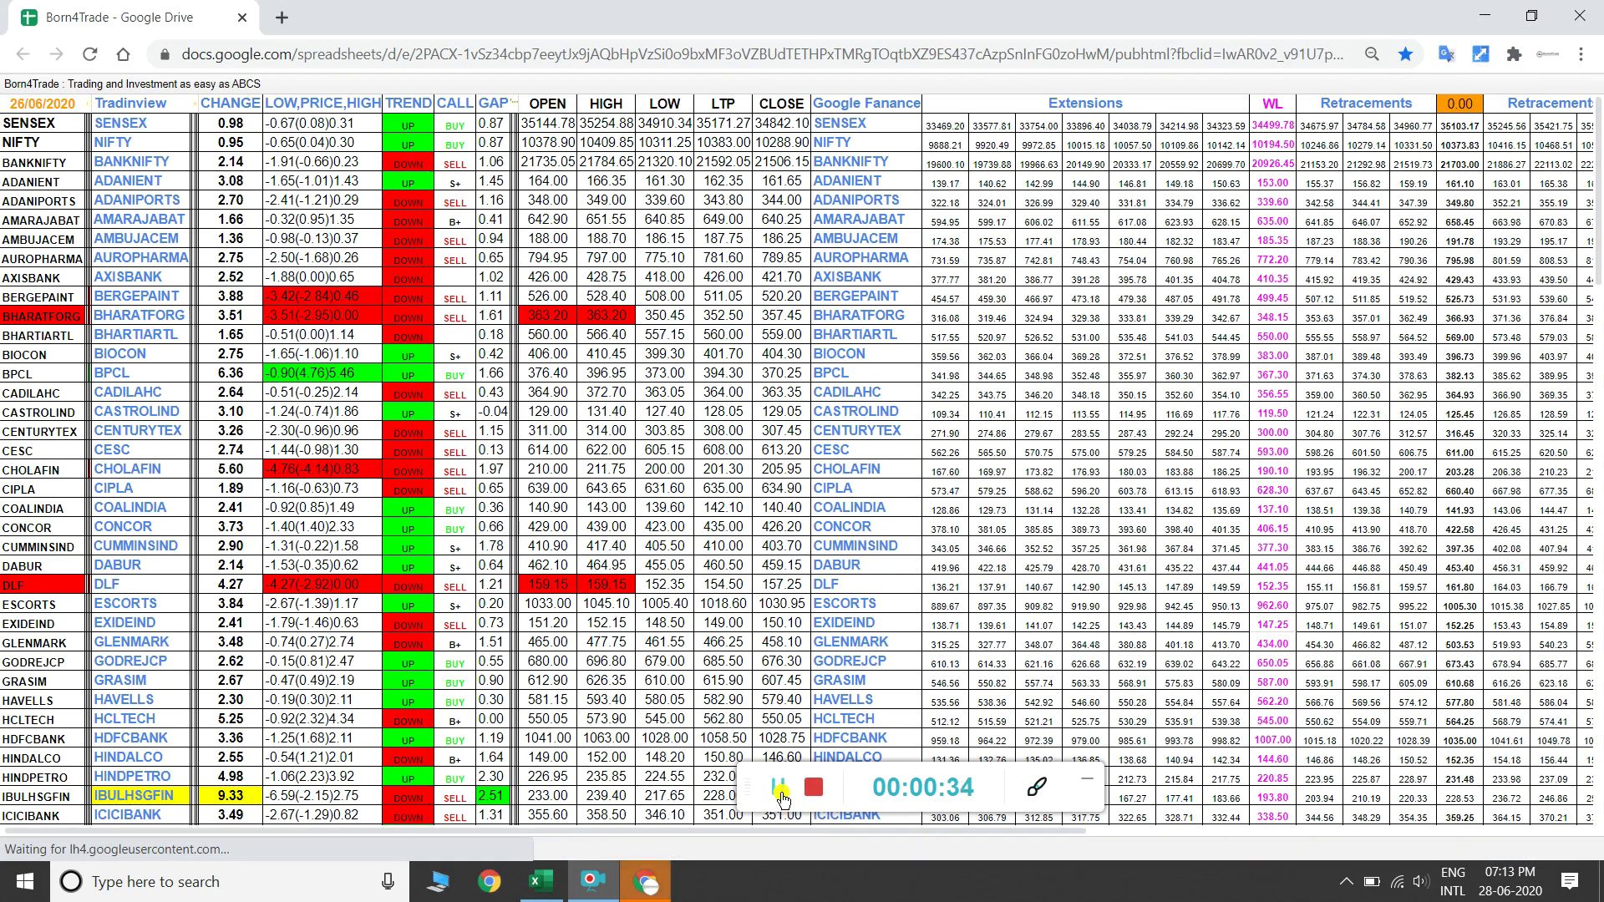
{"action": "left_click_drag", "start_coordinate": [576, 836], "coordinate": [1232, 785]}
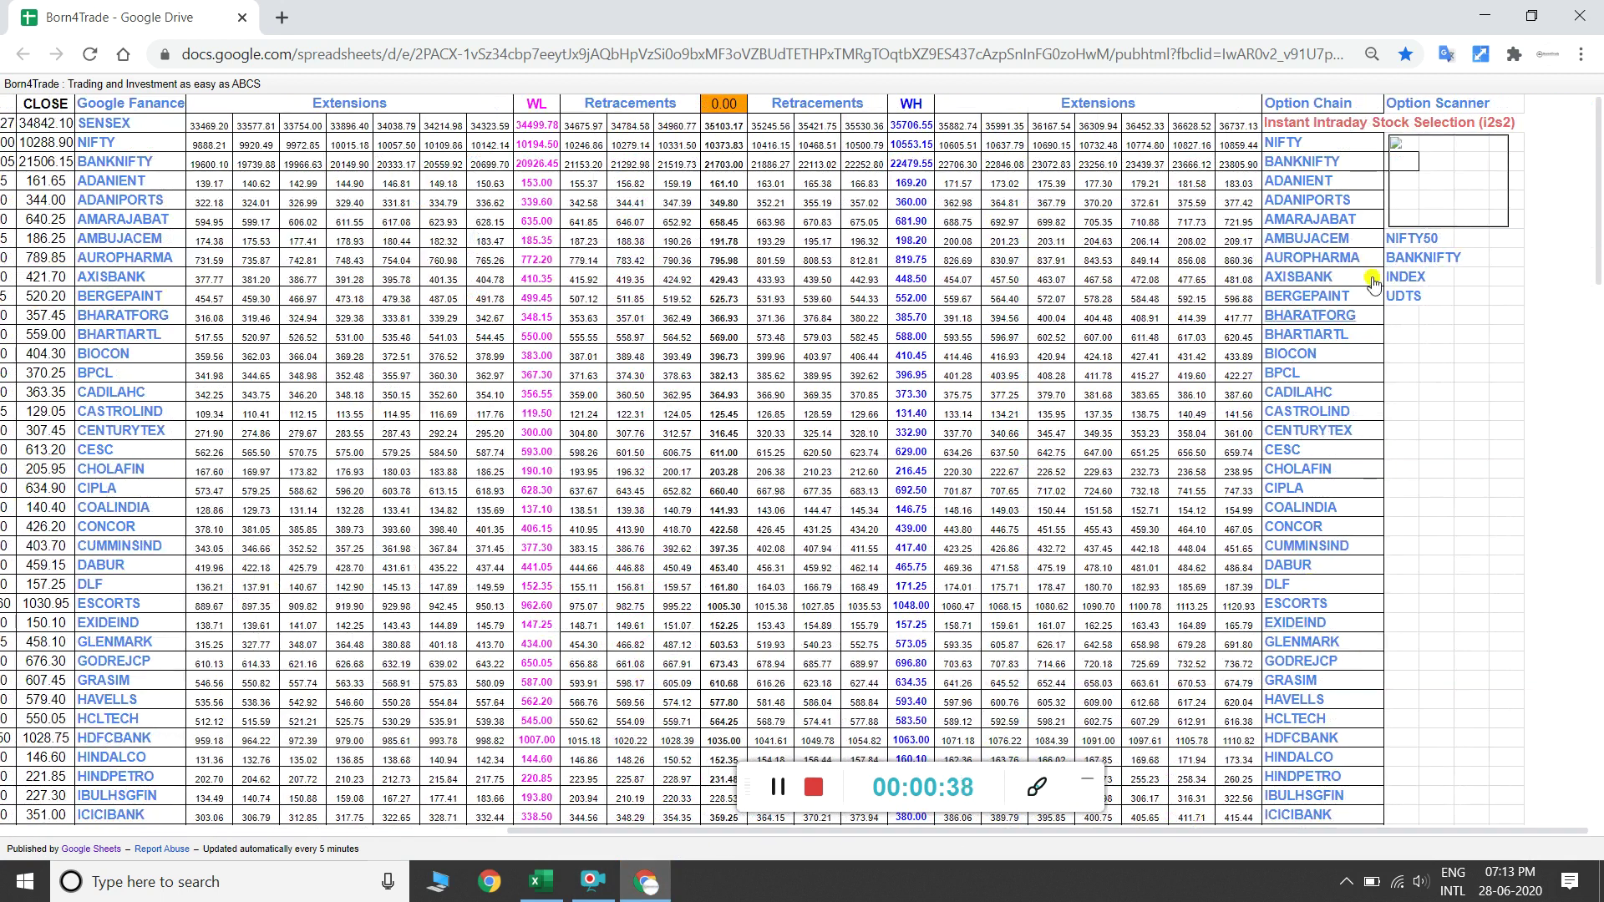
{"action": "left_click", "coordinate": [1403, 279]}
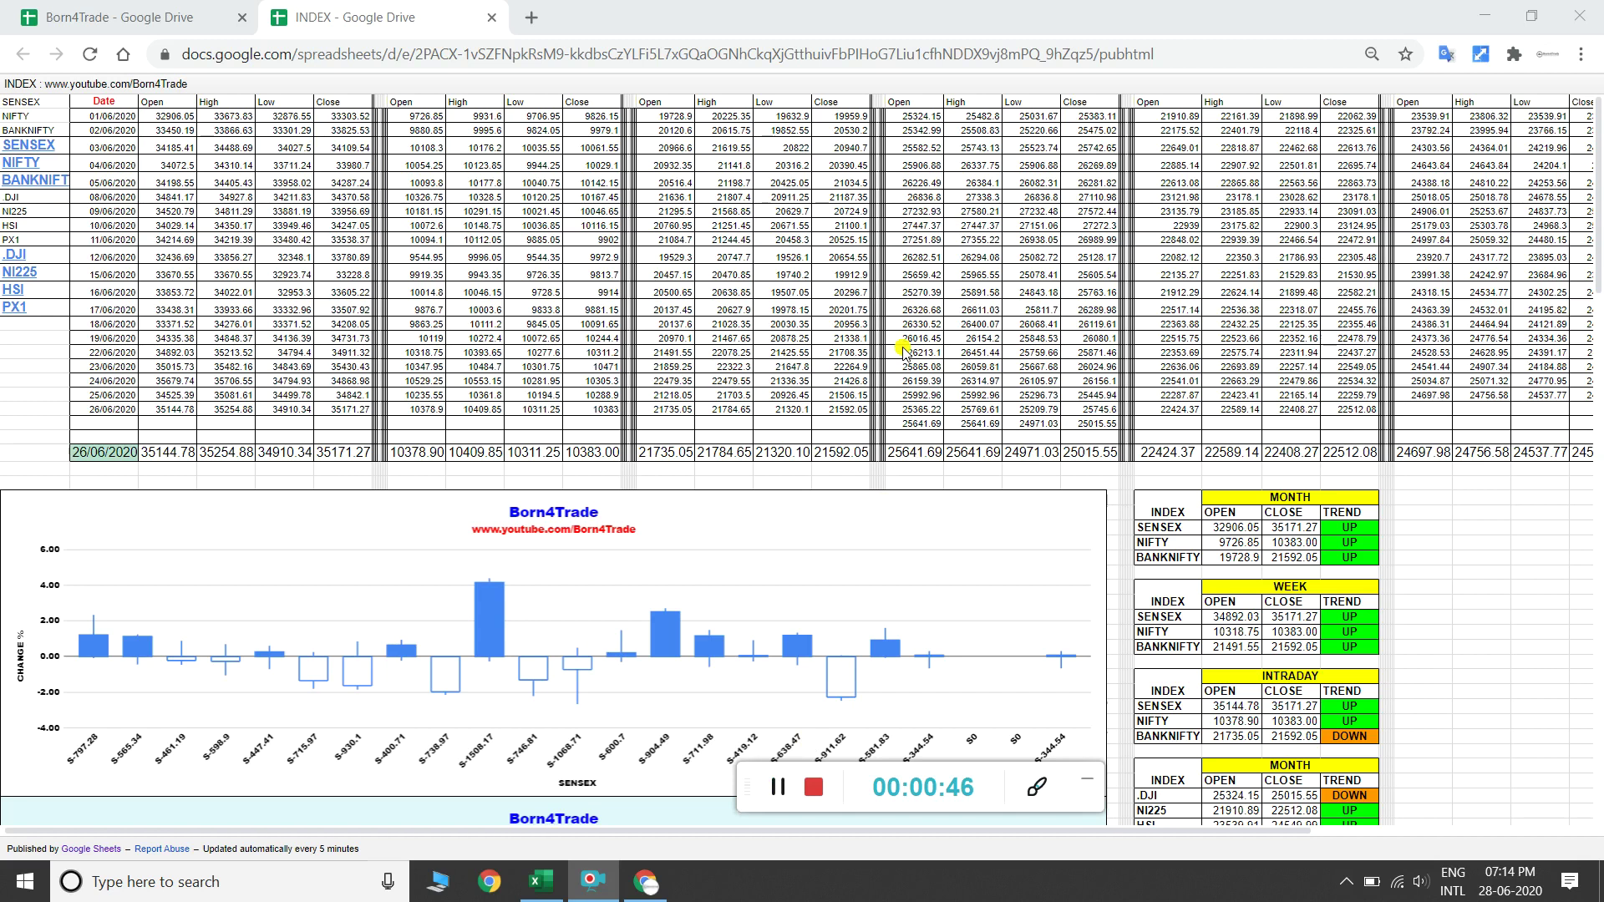
Examine the monthly, weekly and intraday trend tables and the NIFTY, BANKNIFTY and .DJI change charts on the INDEX sheet
{"action": "scroll", "coordinate": [800, 336], "scroll_direction": "down", "scroll_amount": 5}
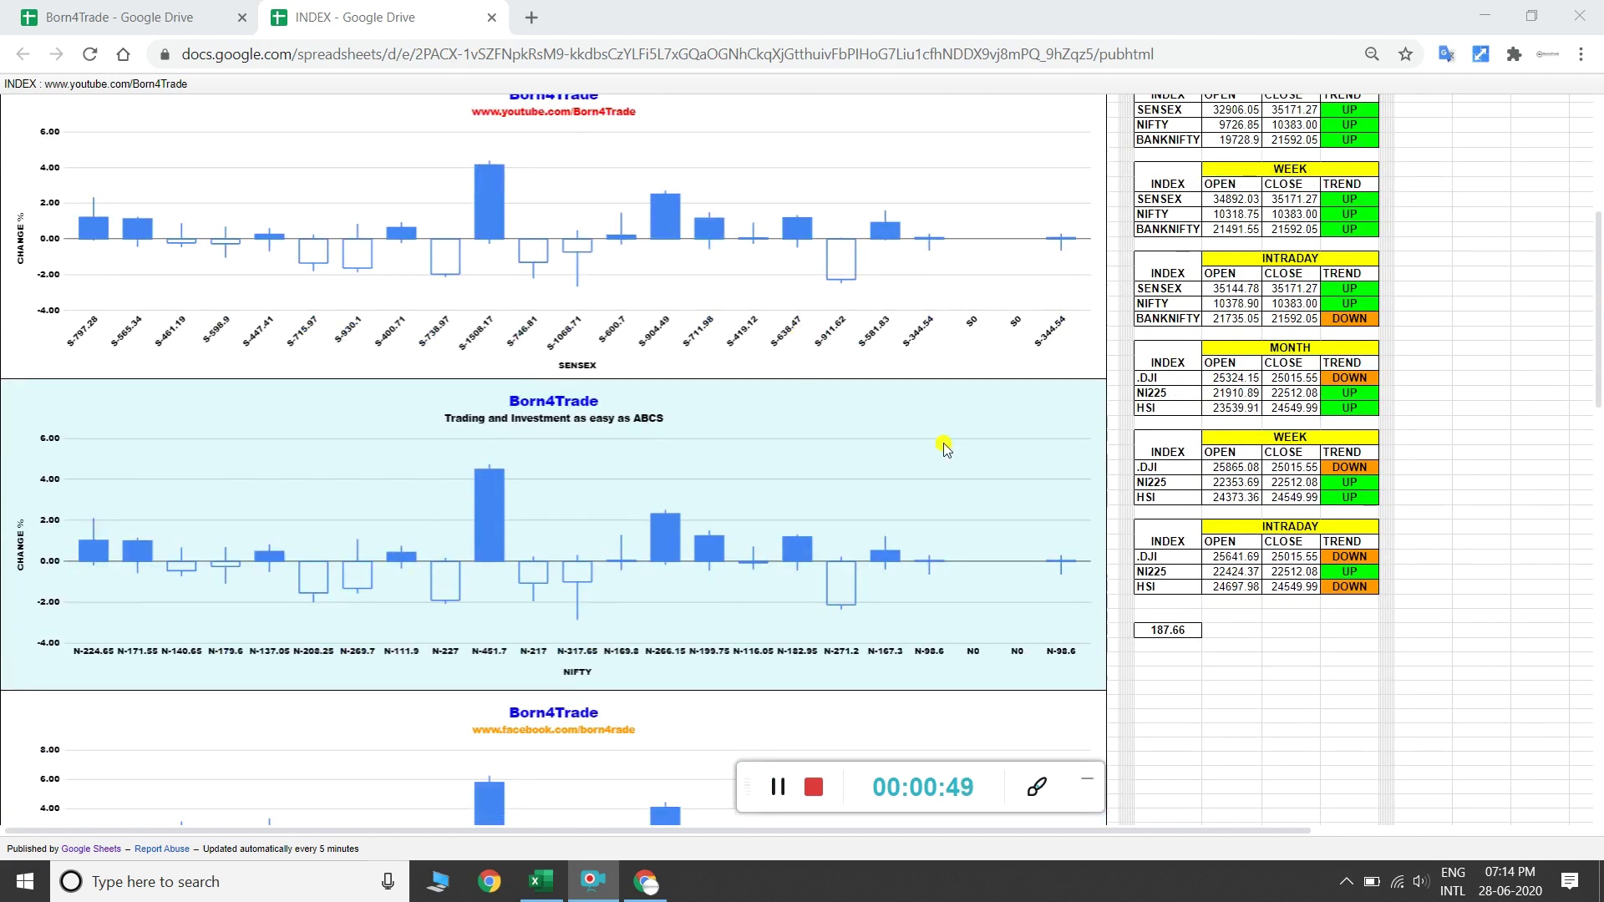
{"action": "scroll", "coordinate": [944, 449], "scroll_direction": "down", "scroll_amount": 1}
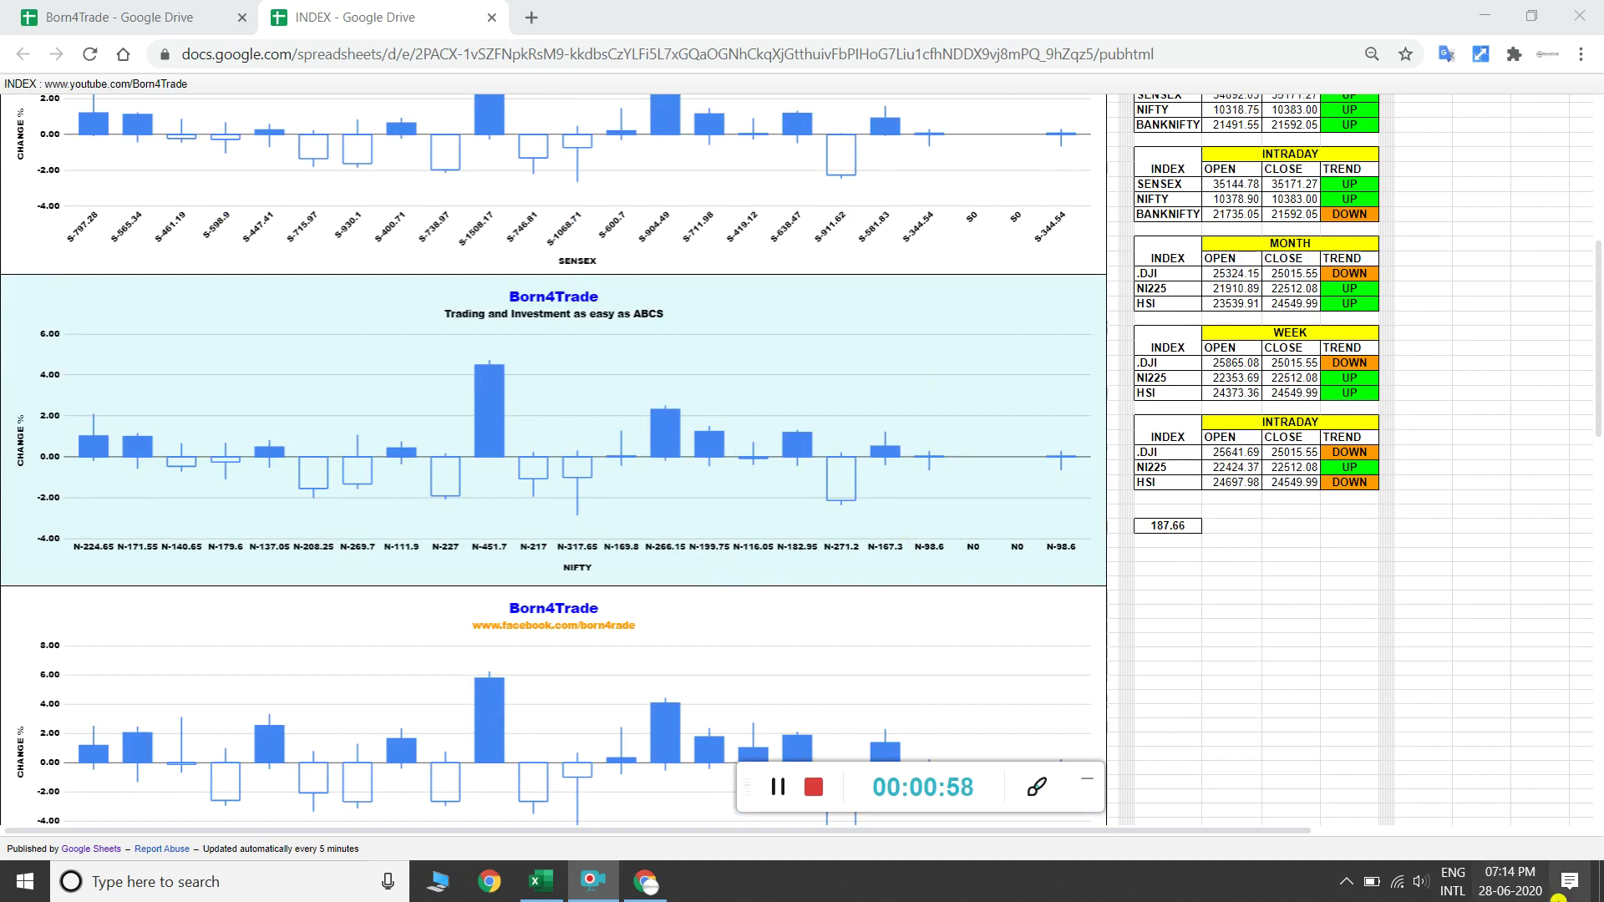
{"action": "mouse_move", "coordinate": [1509, 894]}
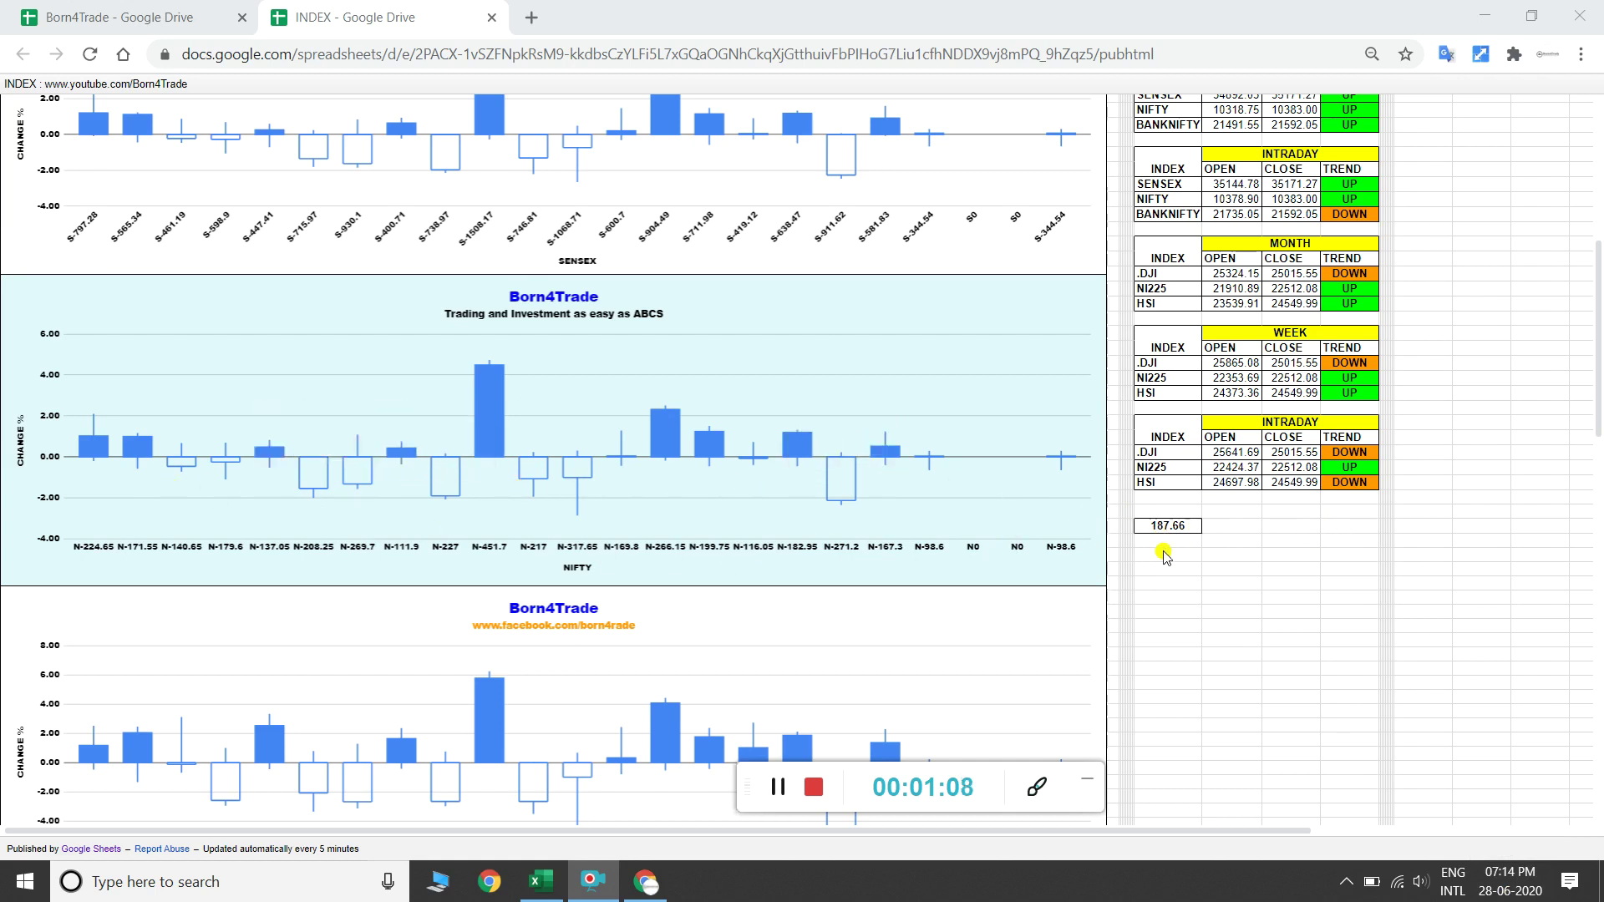
{"action": "scroll", "coordinate": [1170, 575], "scroll_direction": "down", "scroll_amount": 8}
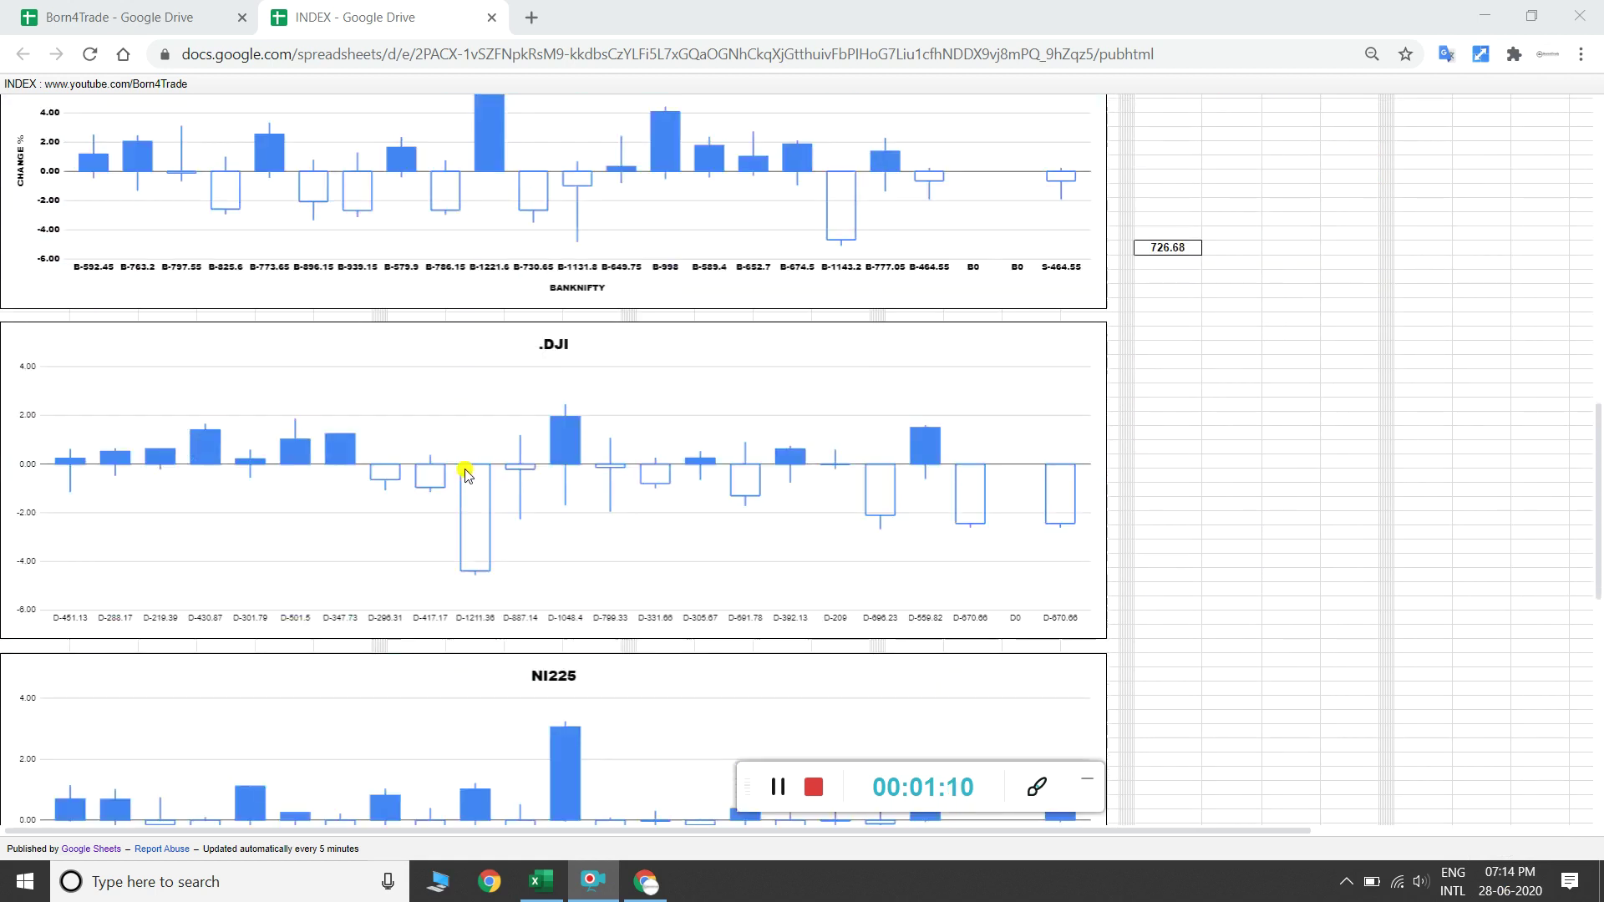
{"action": "scroll", "coordinate": [1185, 326], "scroll_direction": "up", "scroll_amount": 2}
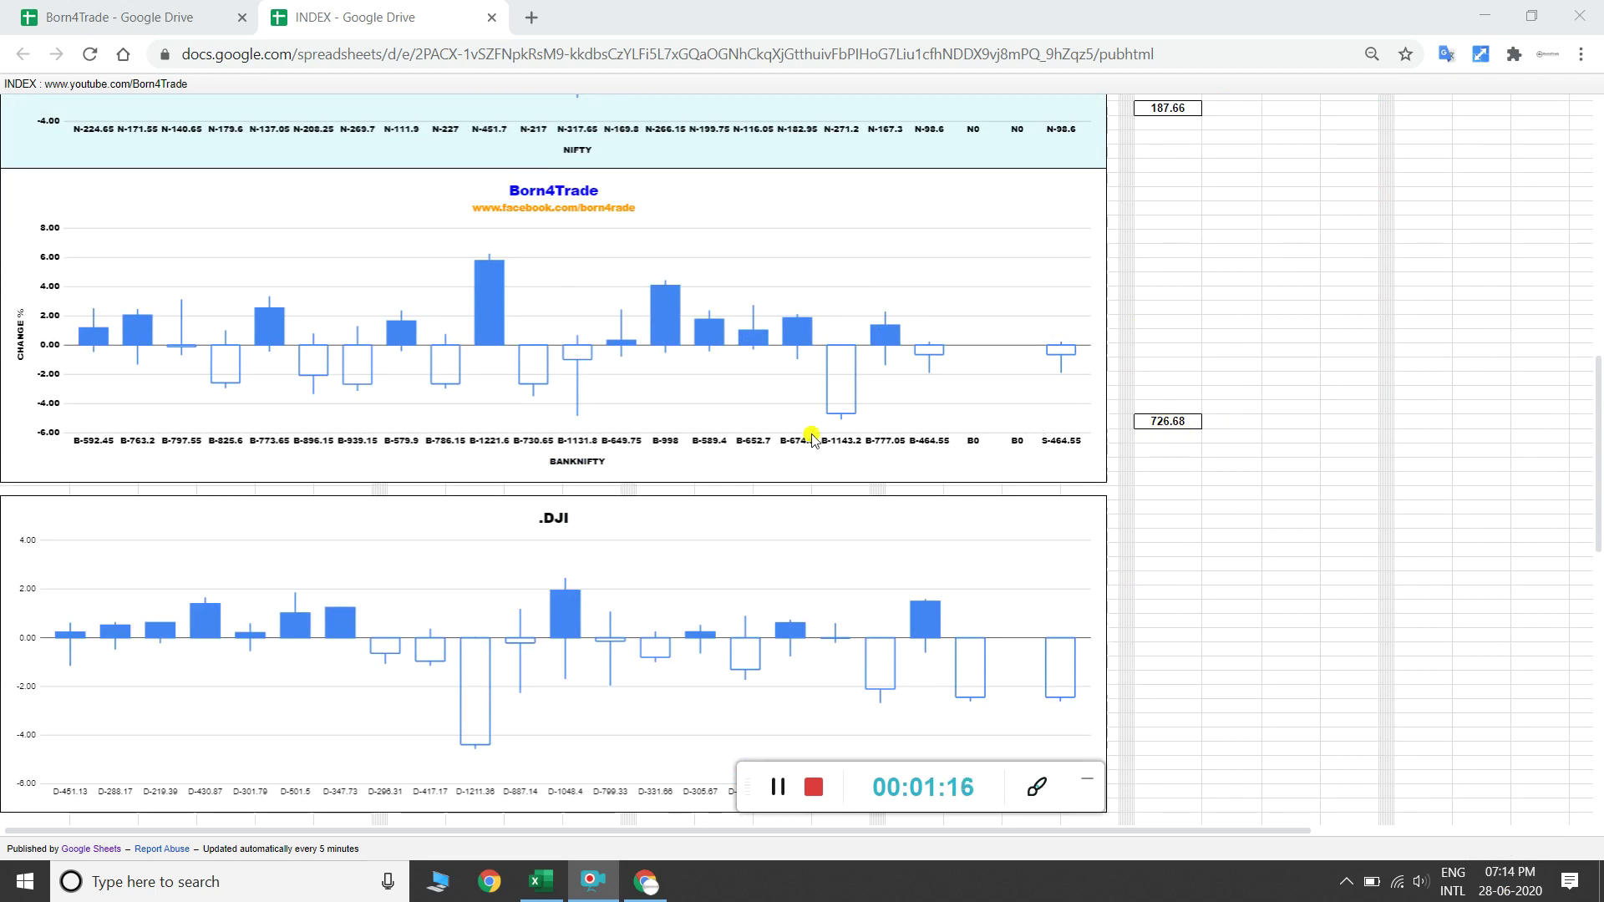
{"action": "scroll", "coordinate": [804, 439], "scroll_direction": "up", "scroll_amount": 1}
Return to the Born4Option workbook in Excel and select the MA CHANGE value on the NIFTY sheet
{"action": "key", "text": "ctrl+shift+Tab"}
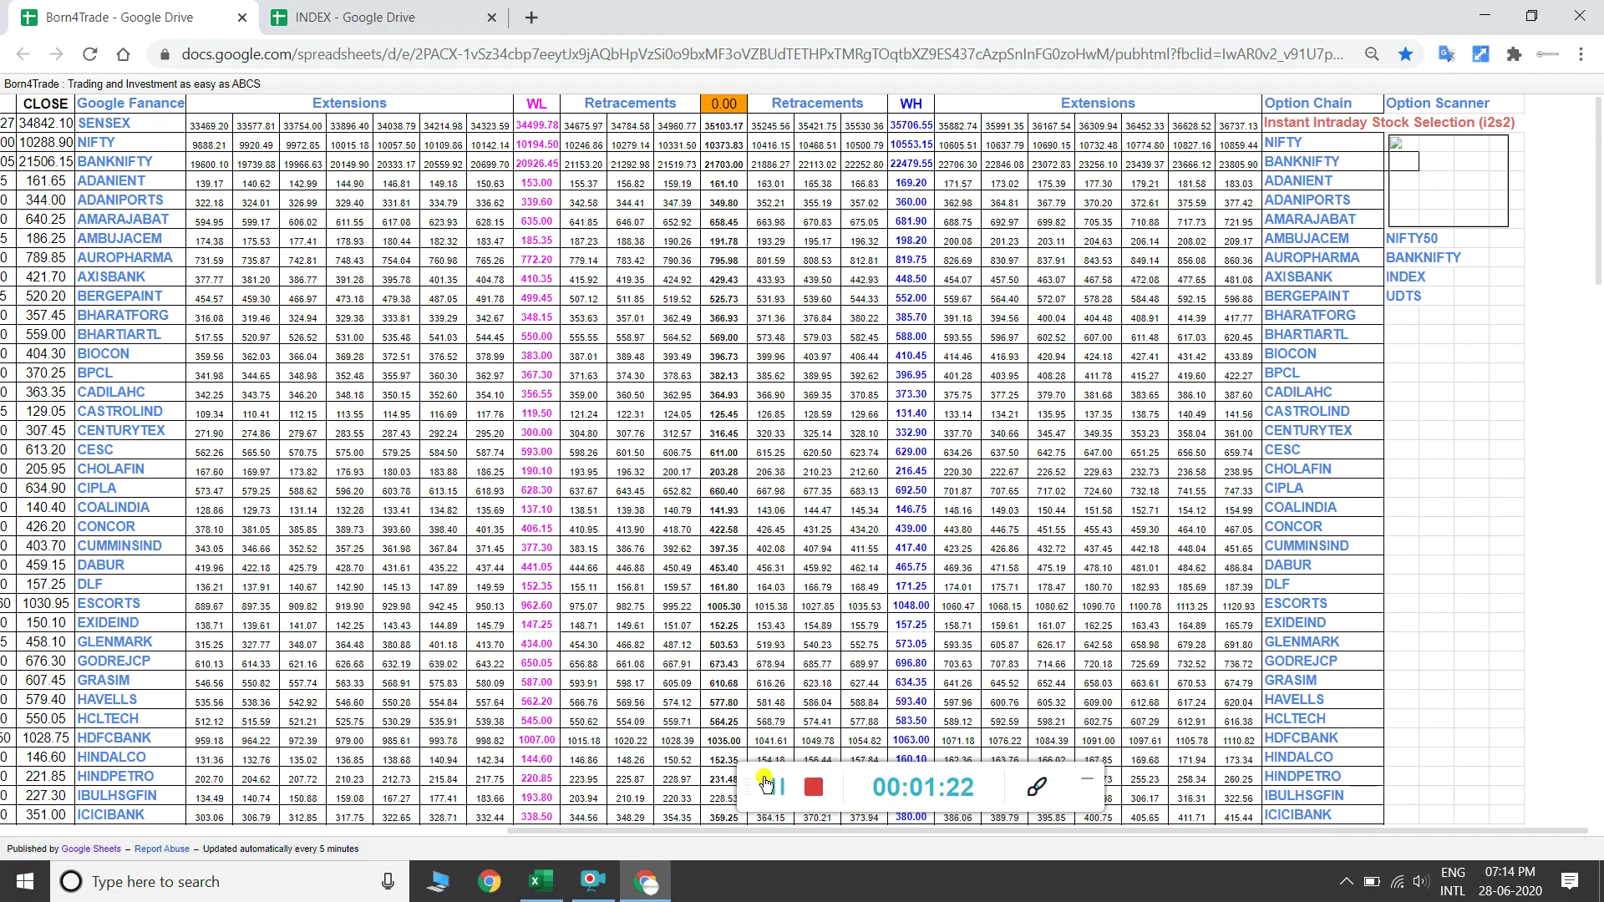
{"action": "key", "text": "alt+Tab"}
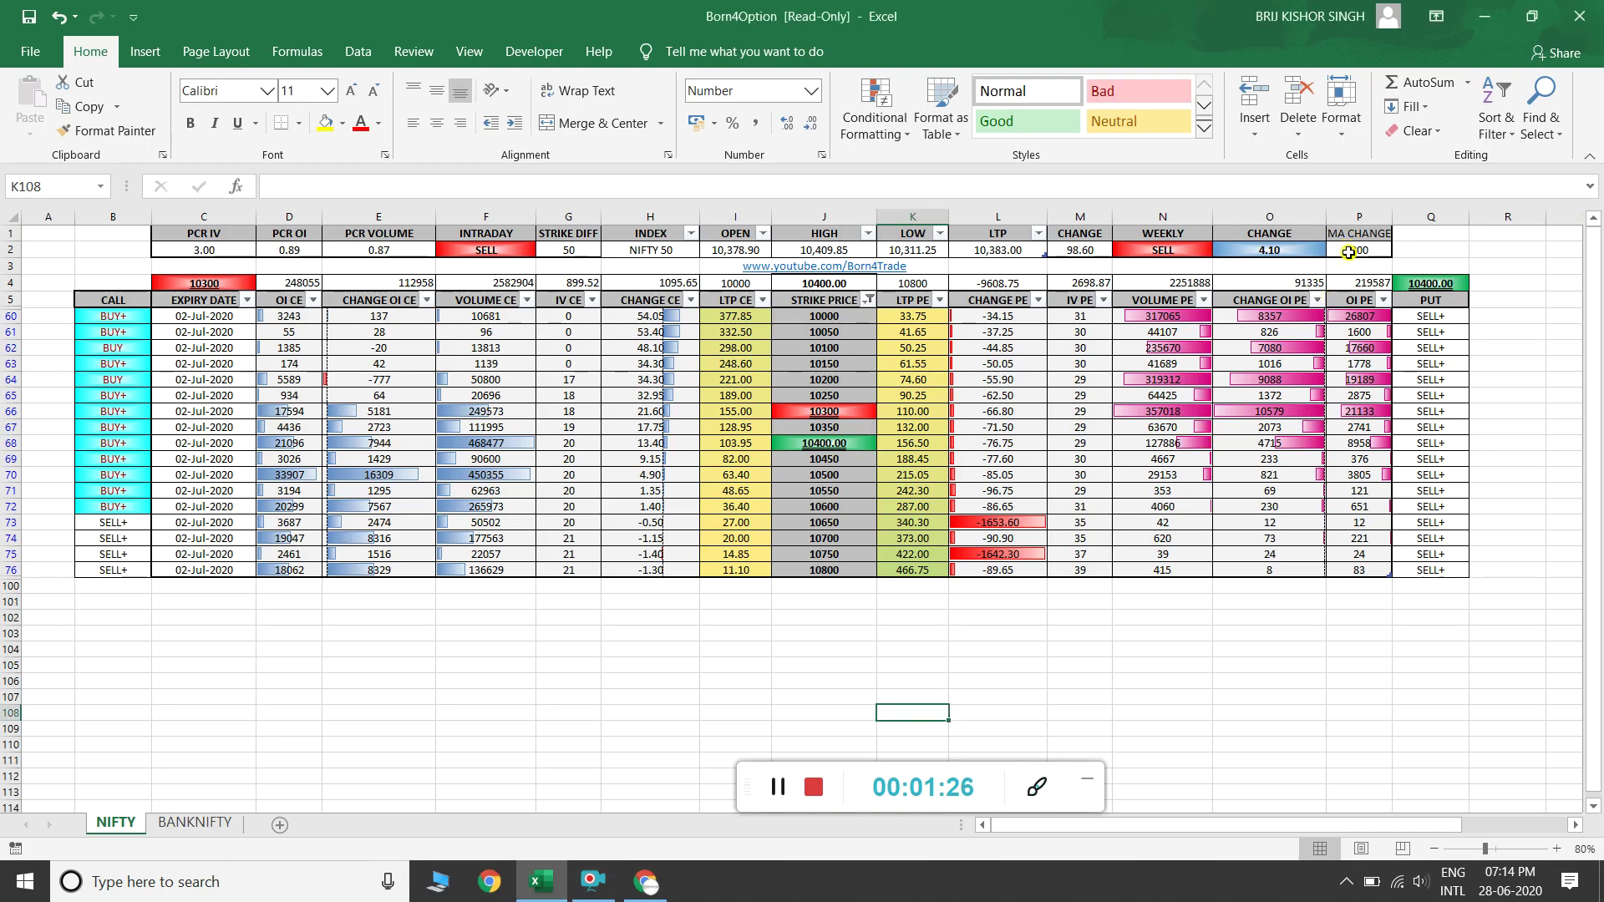
{"action": "left_click", "coordinate": [1348, 251]}
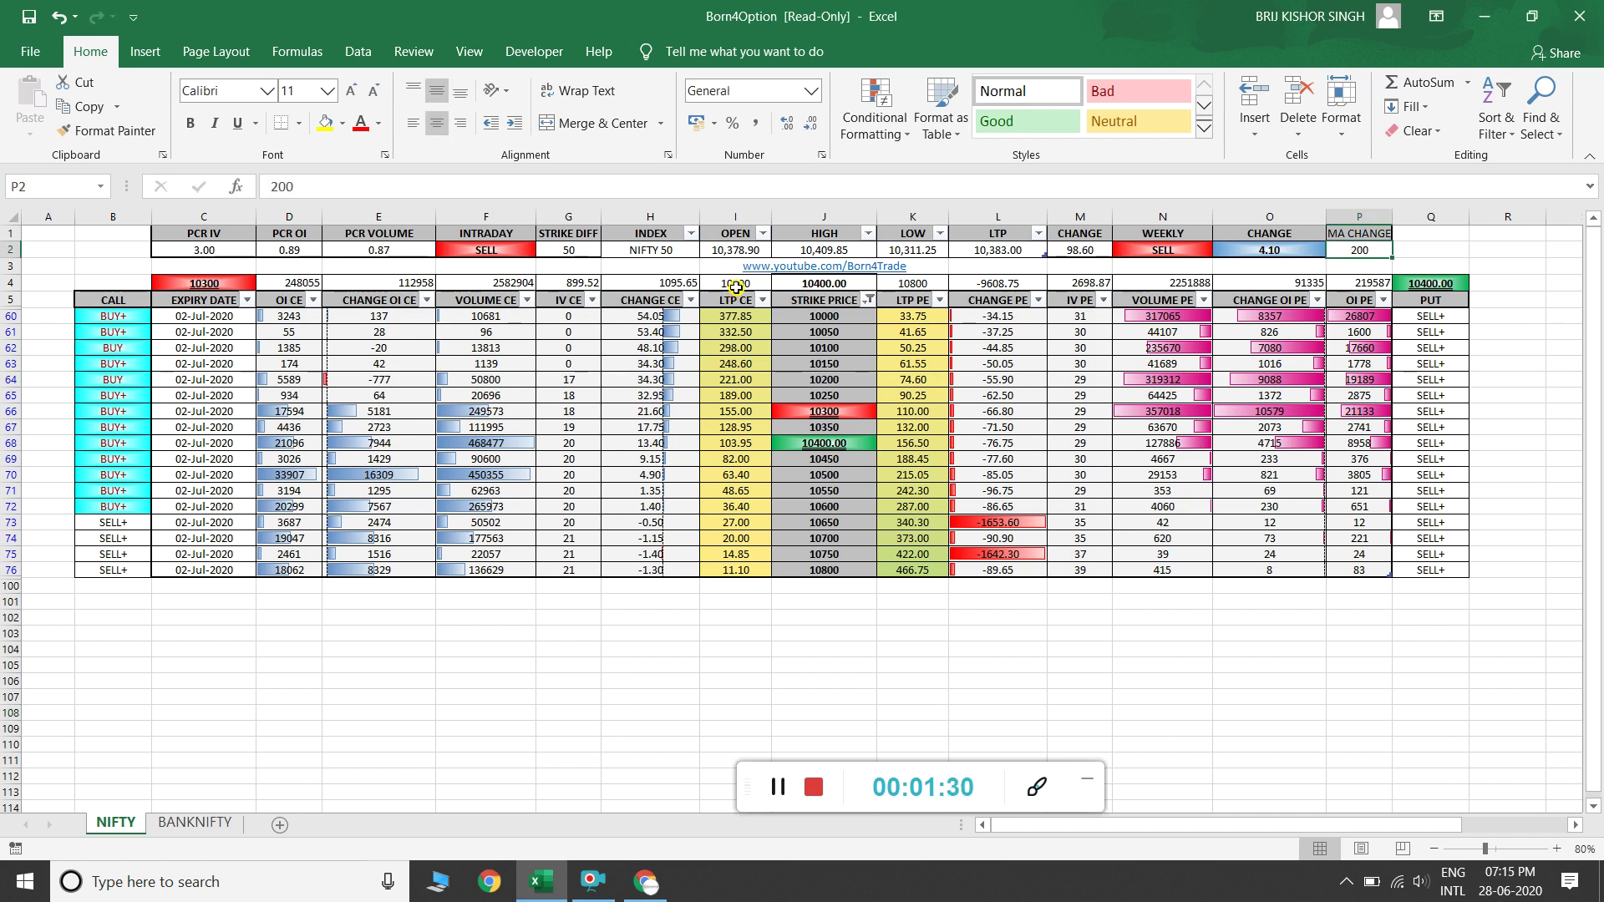
Select all values in the STRIKE PRICE filter of the NIFTY sheet to show every strike
{"action": "left_click", "coordinate": [869, 300]}
{"action": "left_click", "coordinate": [653, 502]}
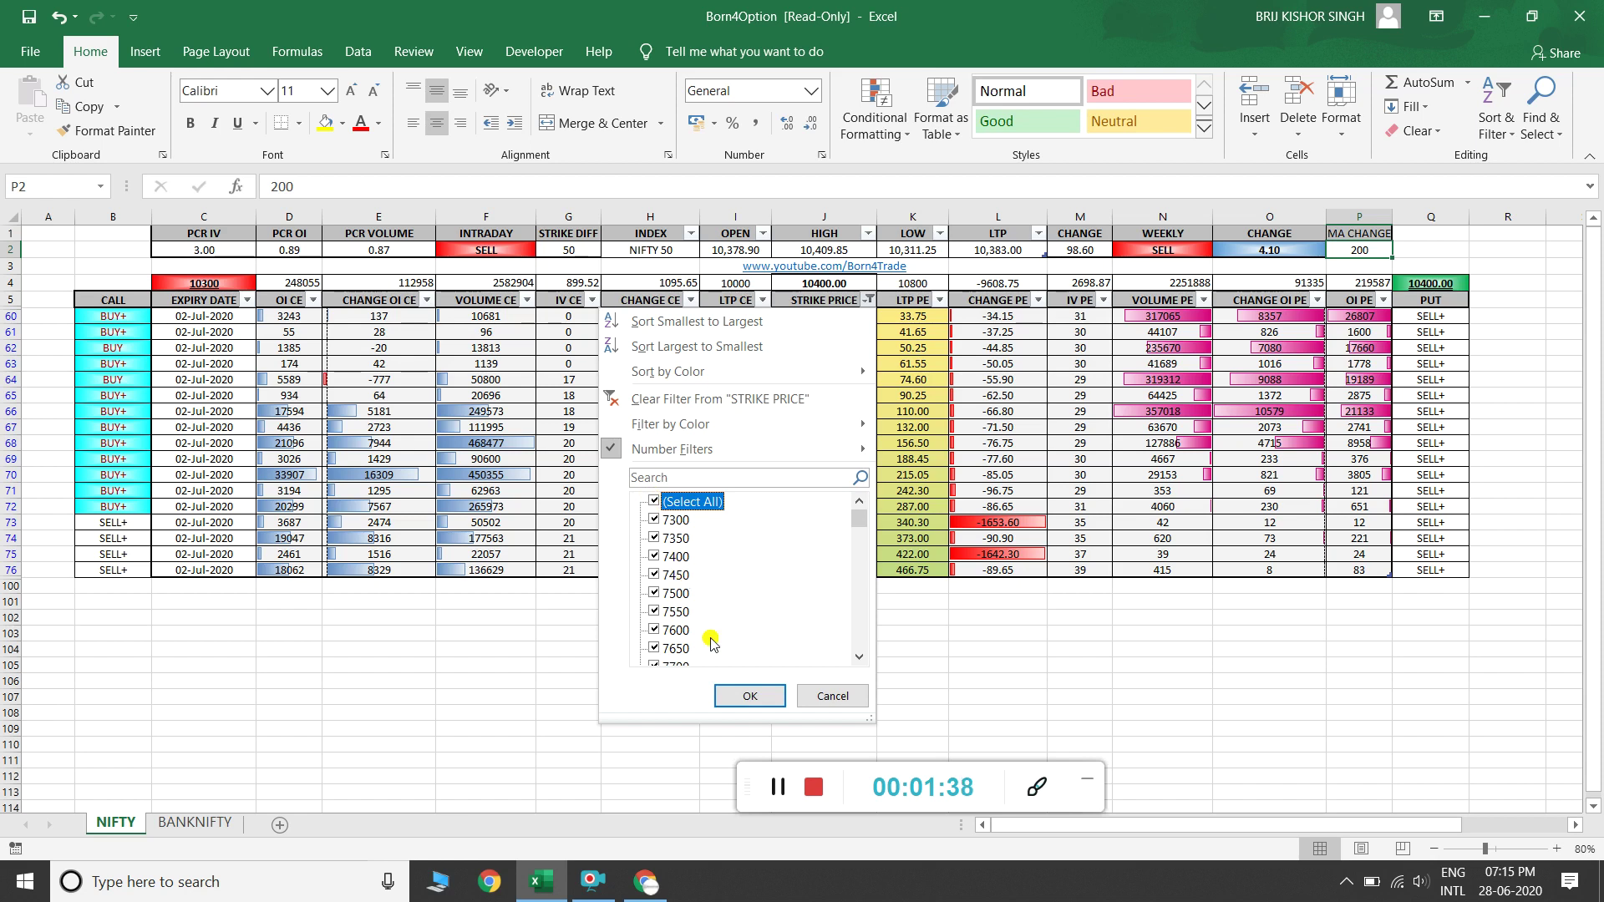
{"action": "left_click", "coordinate": [737, 696]}
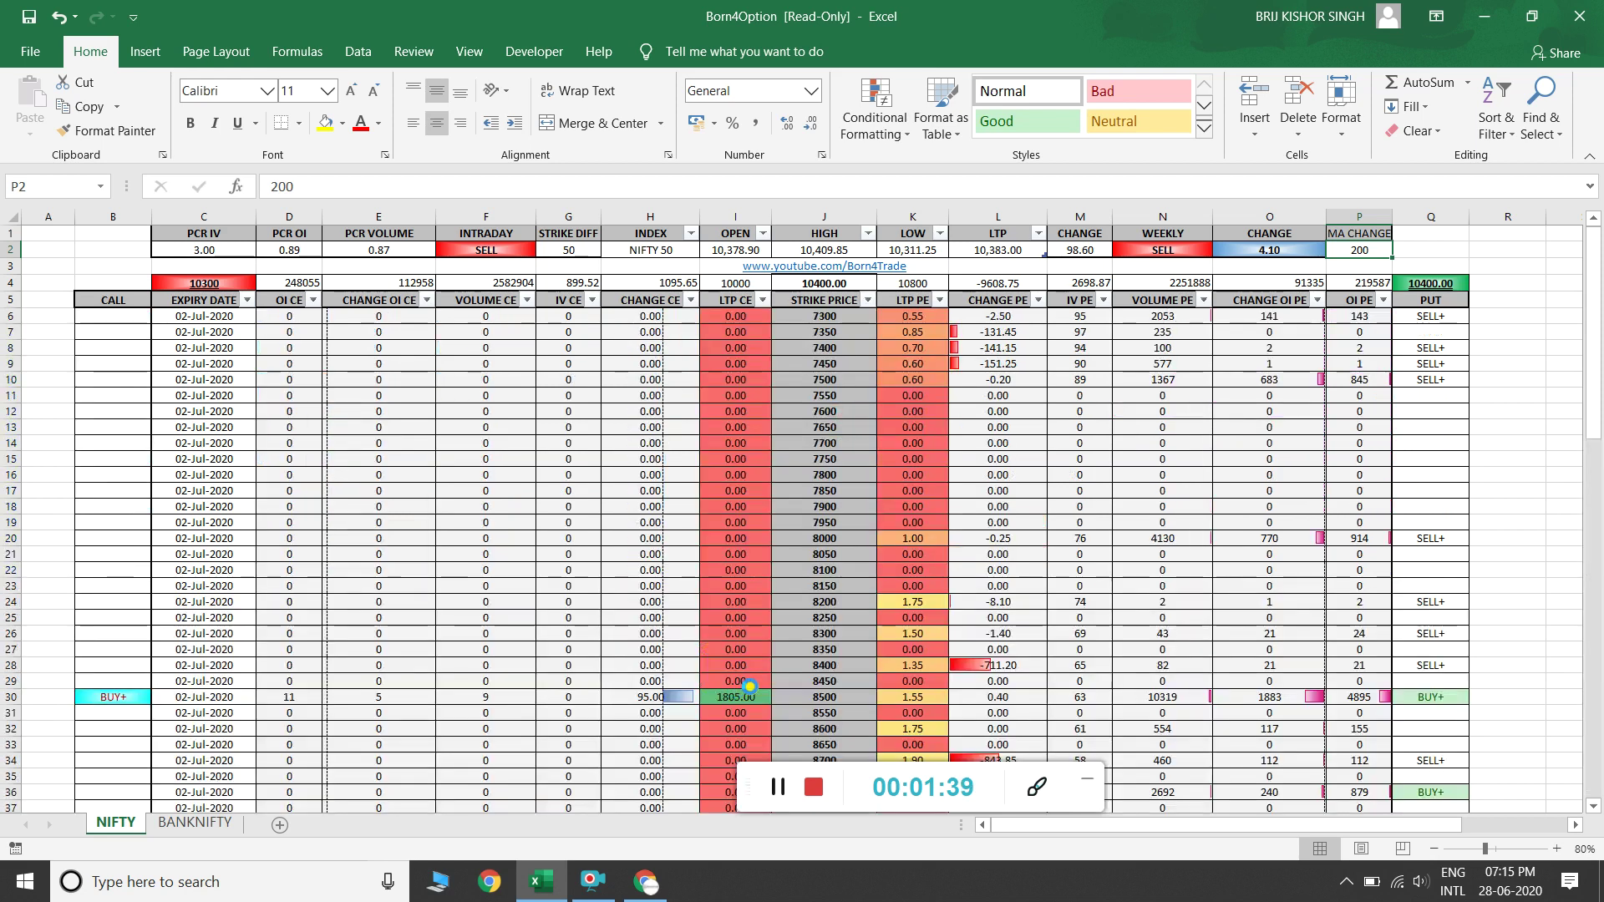
Look through the full NIFTY option chain from strike 7300 to 11950
{"action": "scroll", "coordinate": [748, 690], "scroll_direction": "down", "scroll_amount": 8}
{"action": "scroll", "coordinate": [757, 684], "scroll_direction": "down", "scroll_amount": 16}
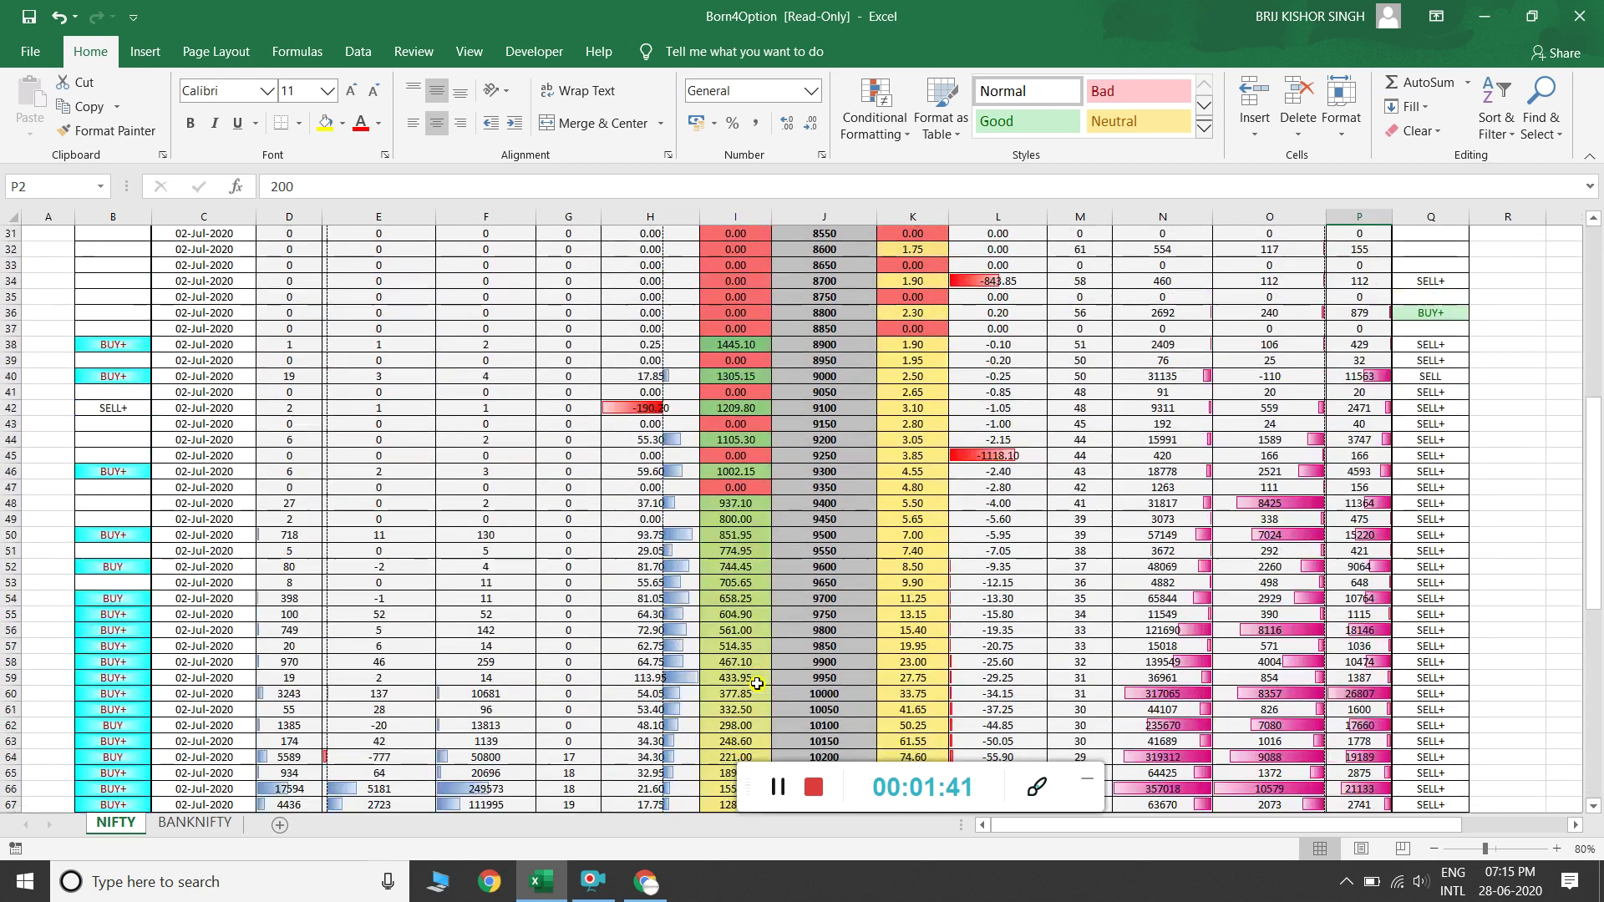
{"action": "scroll", "coordinate": [757, 683], "scroll_direction": "down", "scroll_amount": 7}
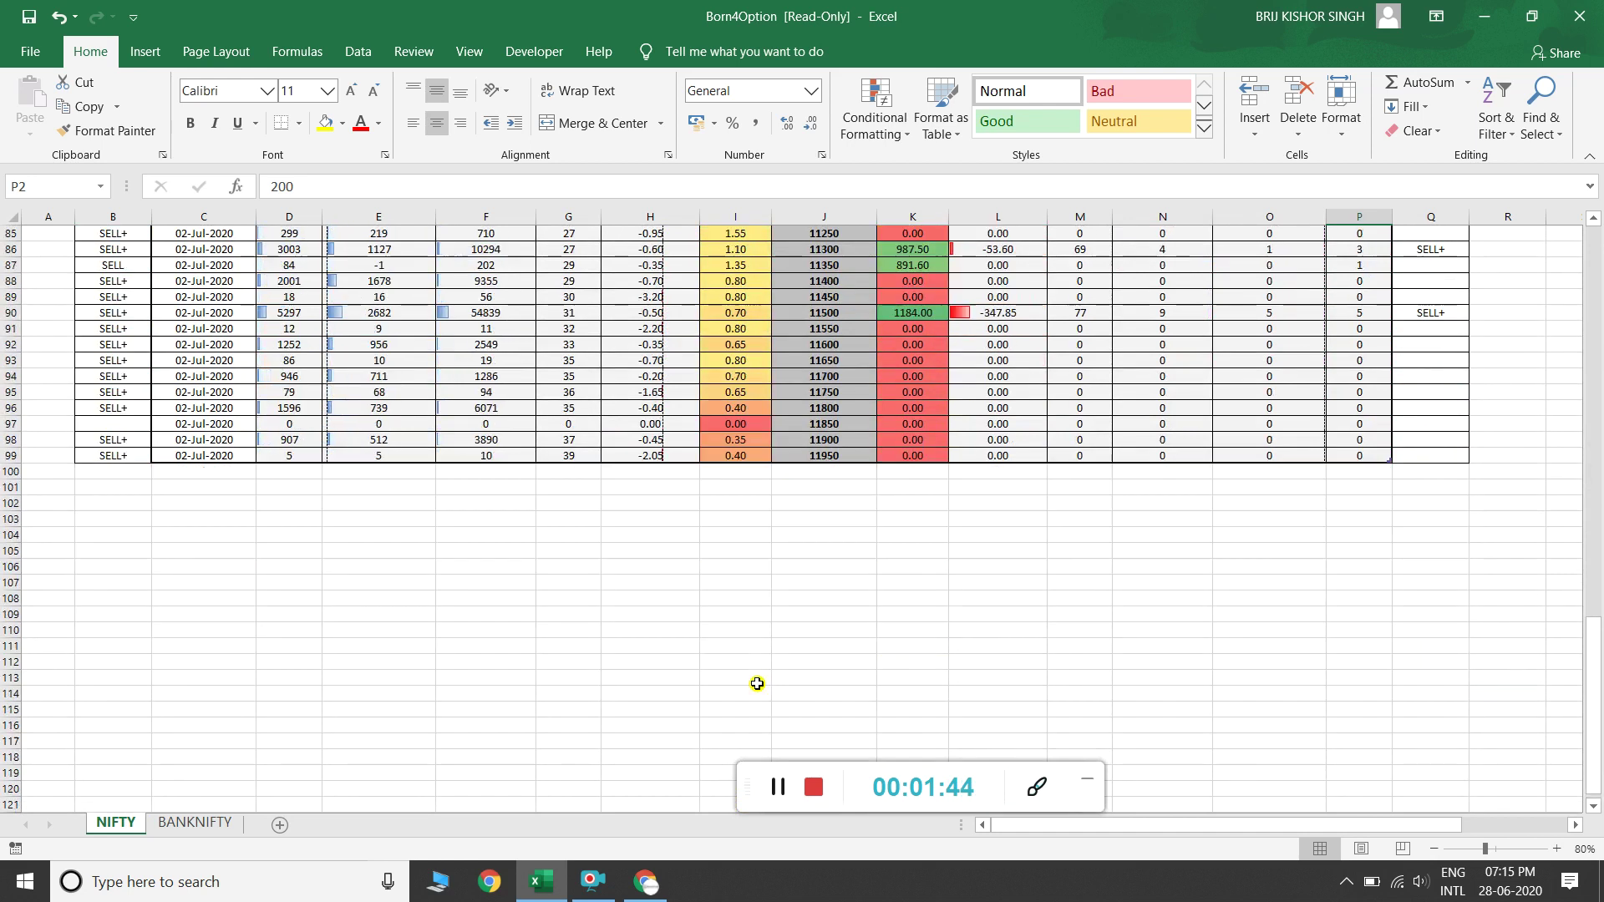
{"action": "scroll", "coordinate": [757, 684], "scroll_direction": "up", "scroll_amount": 17}
{"action": "scroll", "coordinate": [757, 683], "scroll_direction": "up", "scroll_amount": 14}
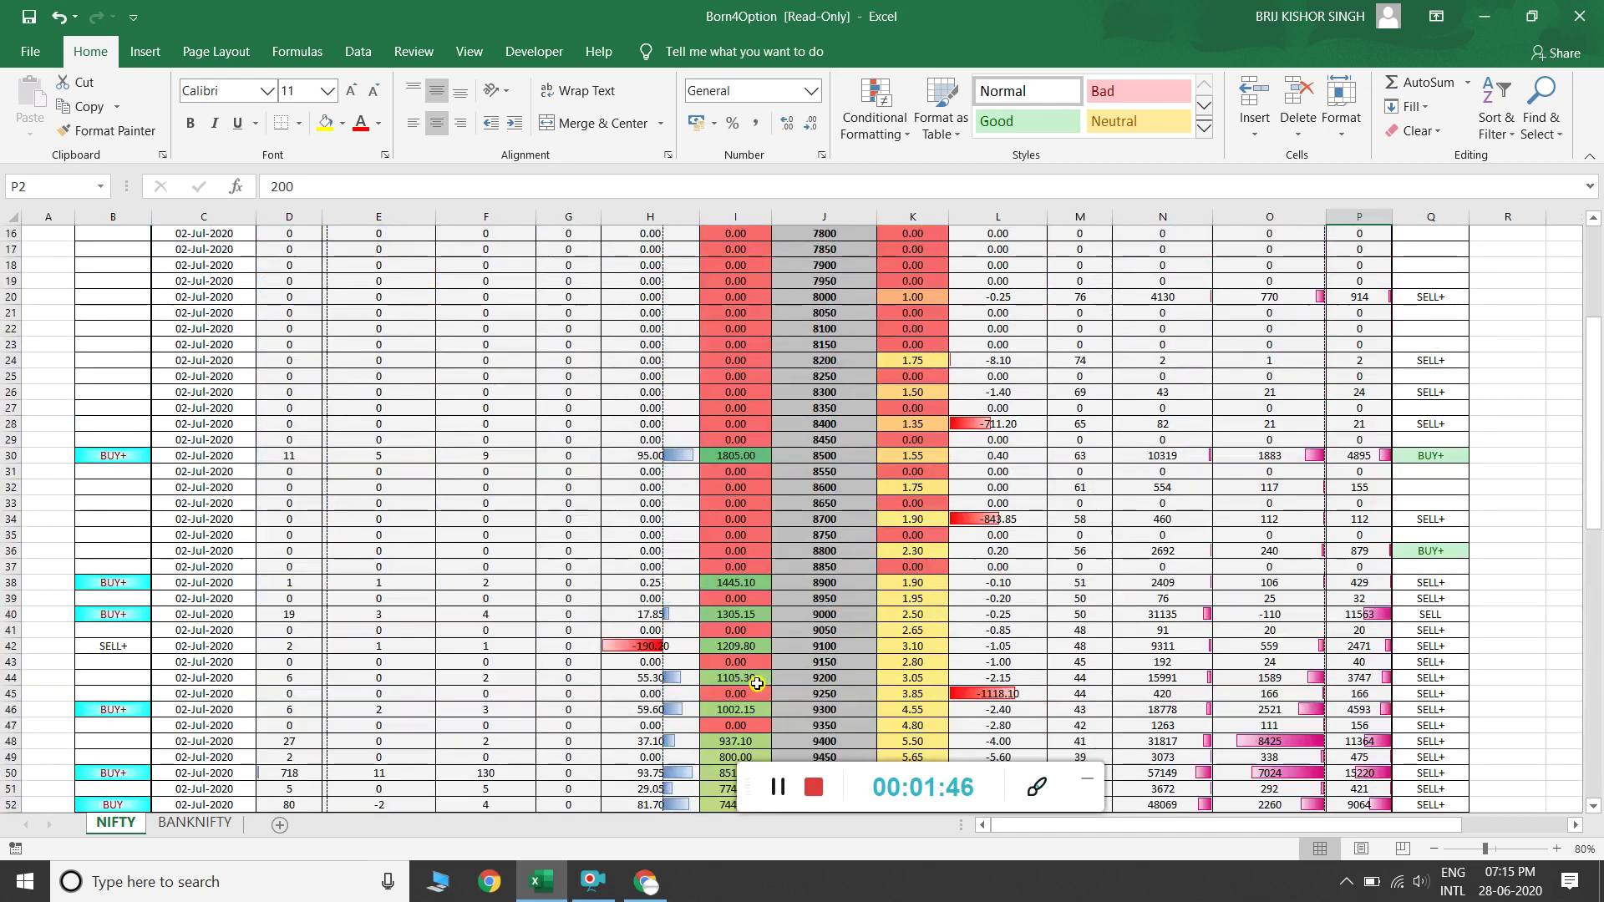
{"action": "scroll", "coordinate": [735, 570], "scroll_direction": "down", "scroll_amount": 10}
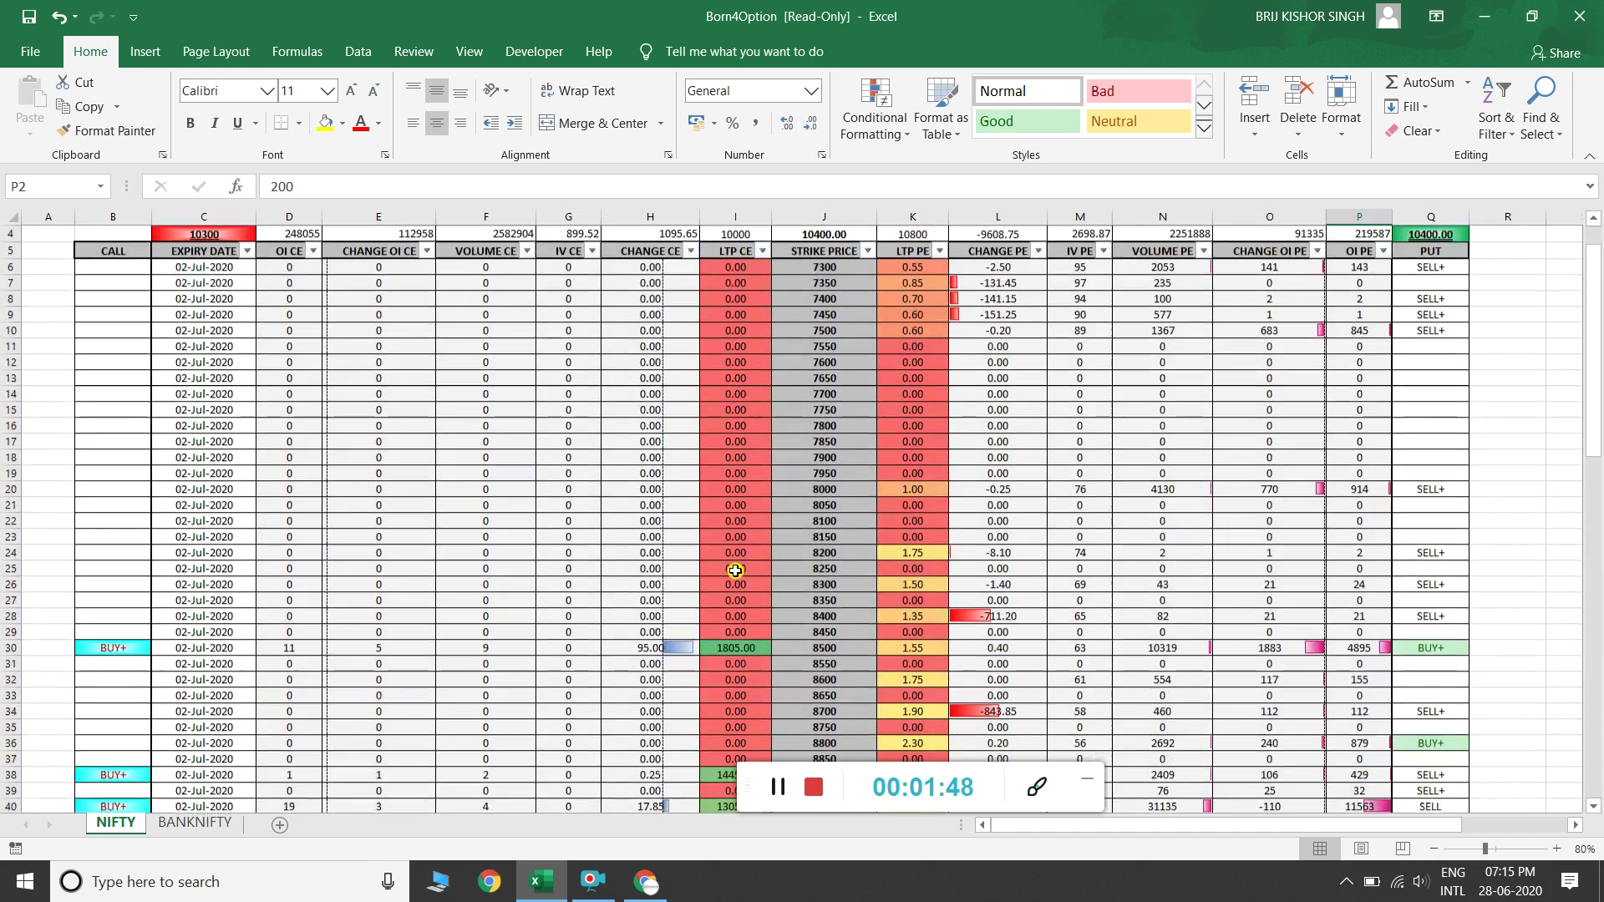
{"action": "scroll", "coordinate": [735, 570], "scroll_direction": "down", "scroll_amount": 17}
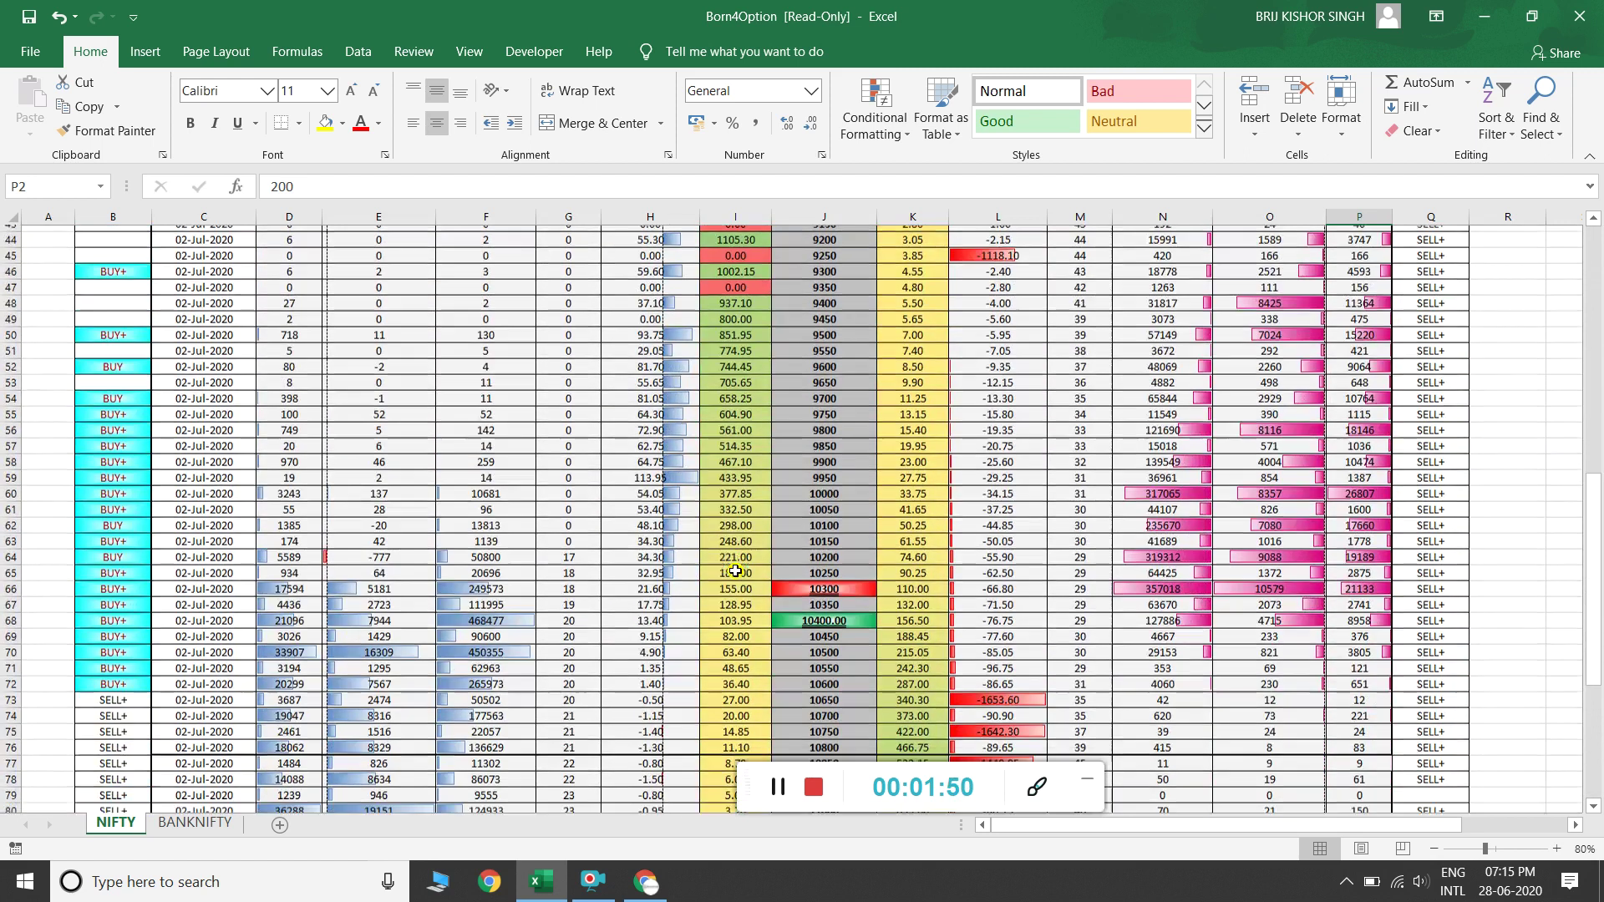
{"action": "scroll", "coordinate": [735, 571], "scroll_direction": "up", "scroll_amount": 20}
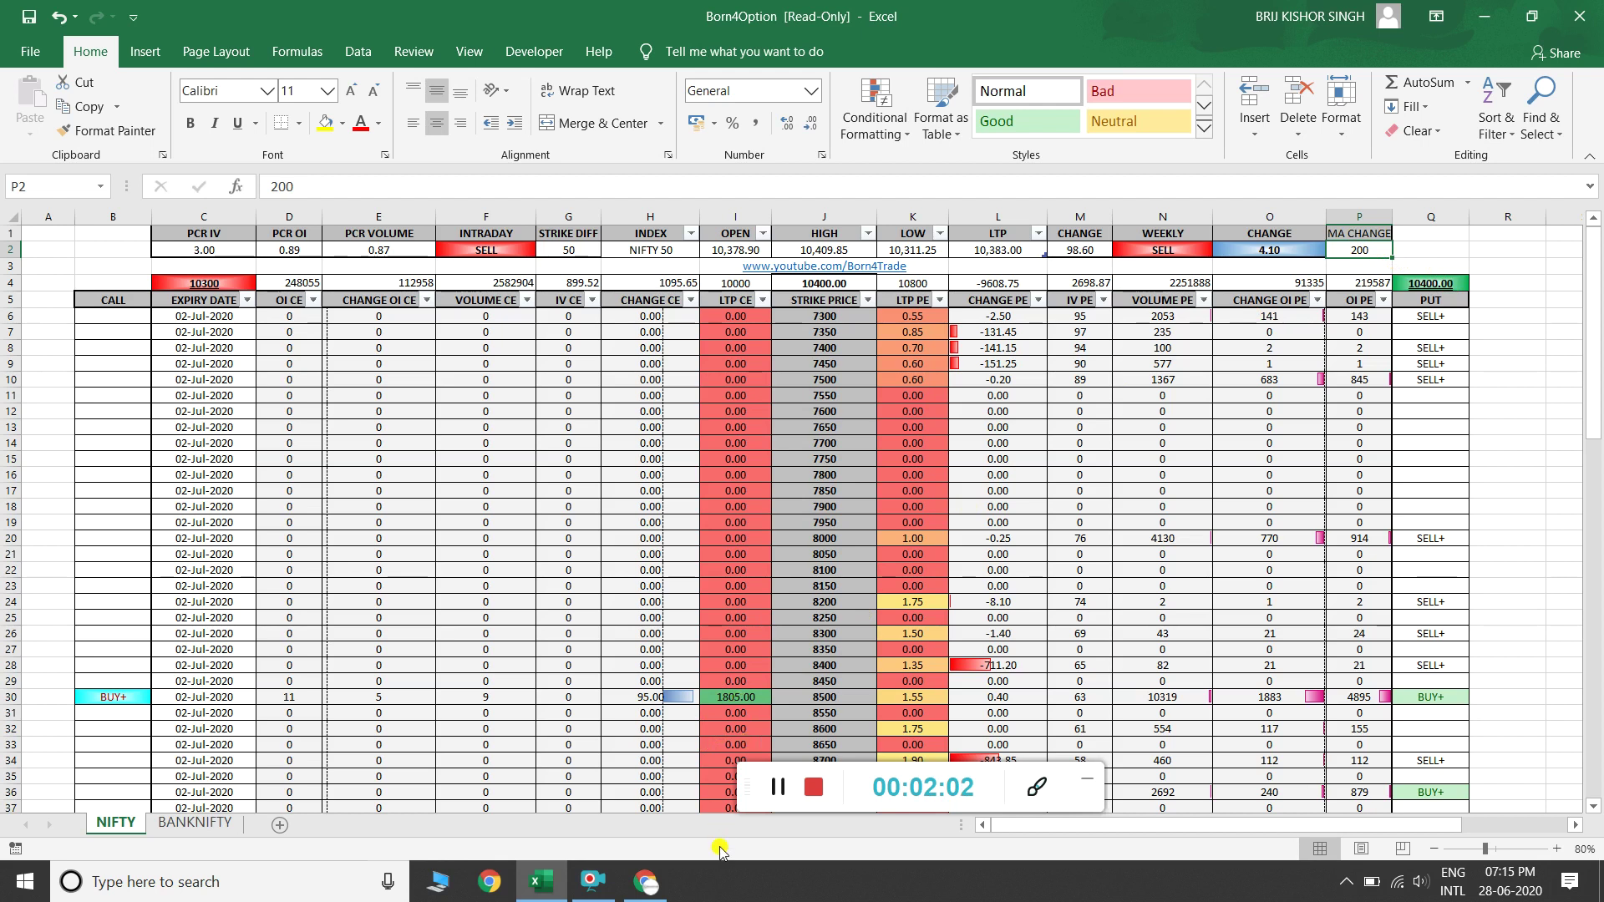
Filter the NIFTY STRIKE PRICE column with a Between number filter from 10000 to 10800
{"action": "left_click", "coordinate": [863, 300]}
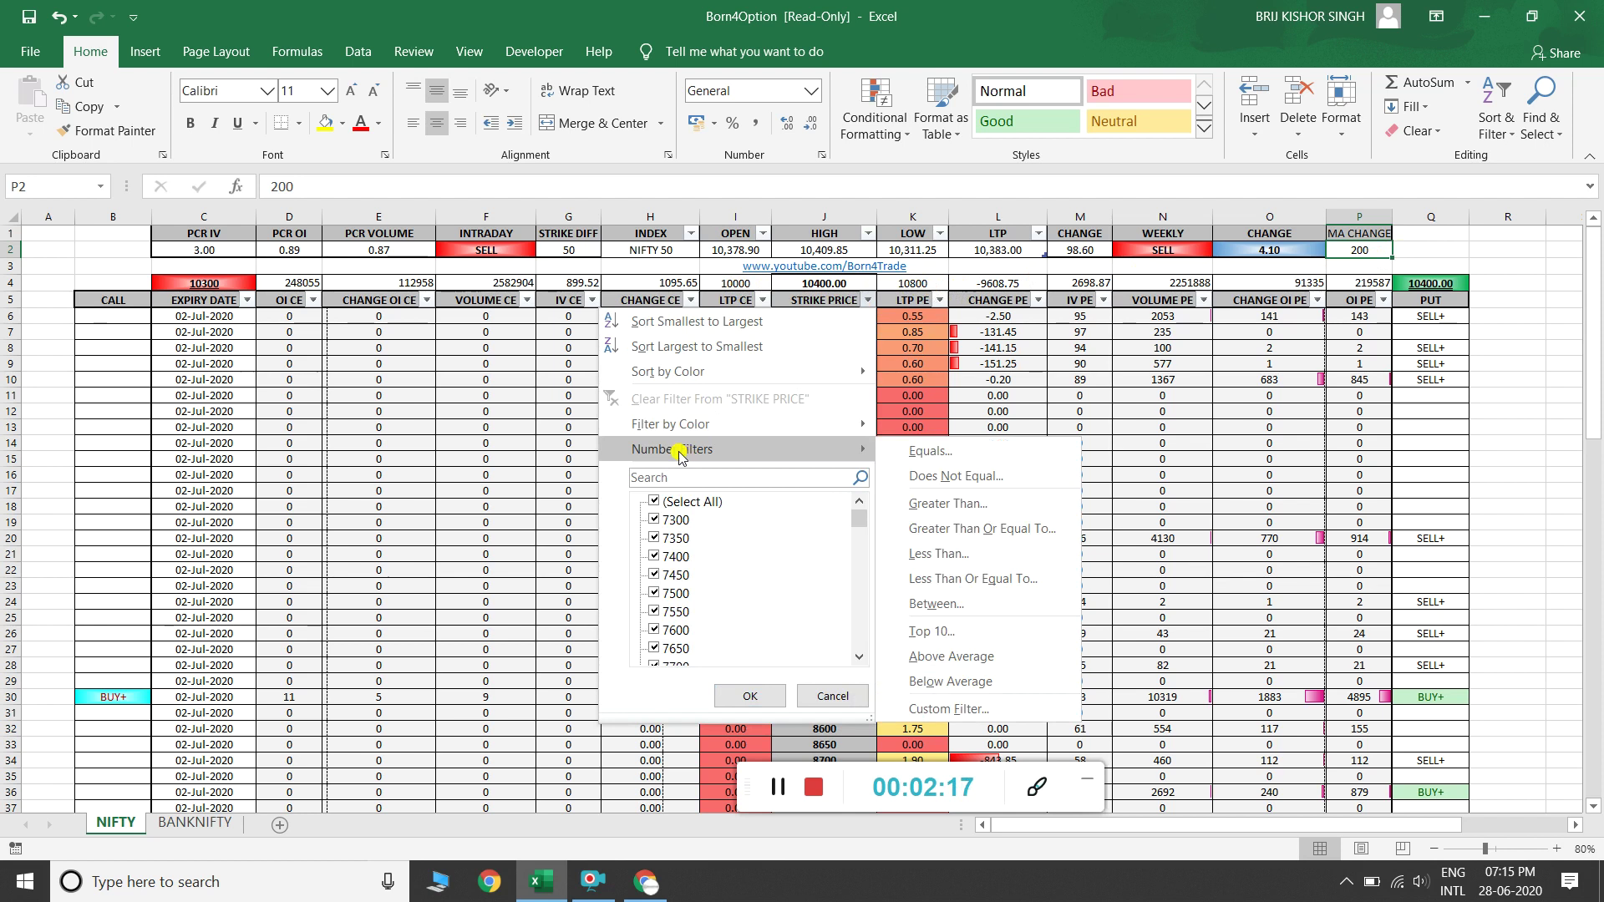
{"action": "left_click", "coordinate": [869, 302]}
{"action": "left_click", "coordinate": [869, 303]}
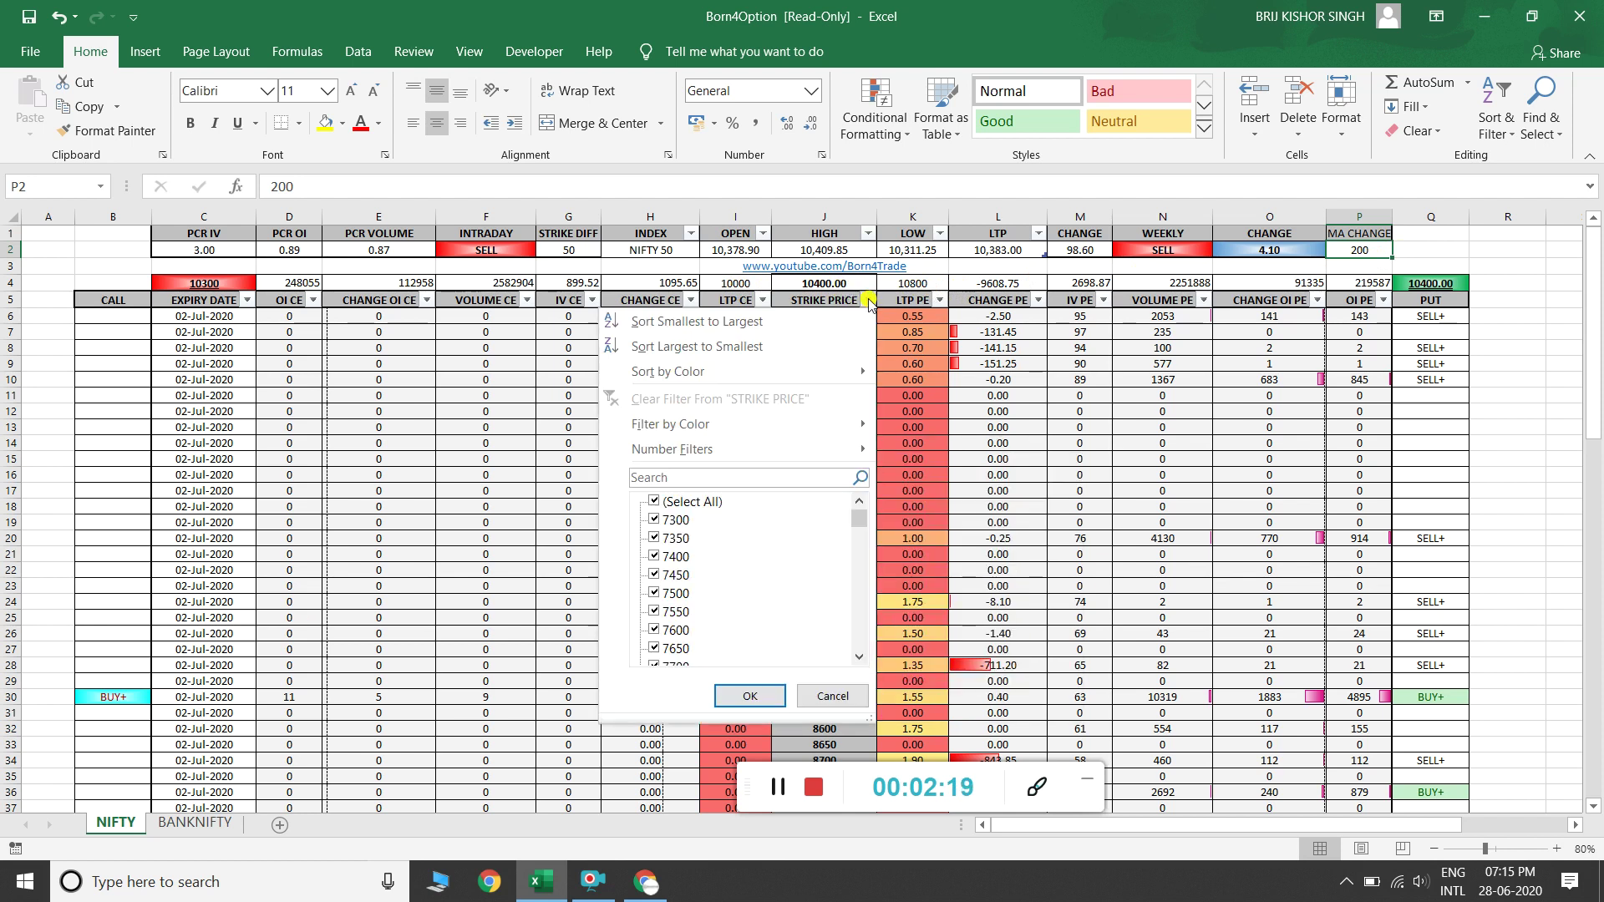
{"action": "mouse_move", "coordinate": [792, 443]}
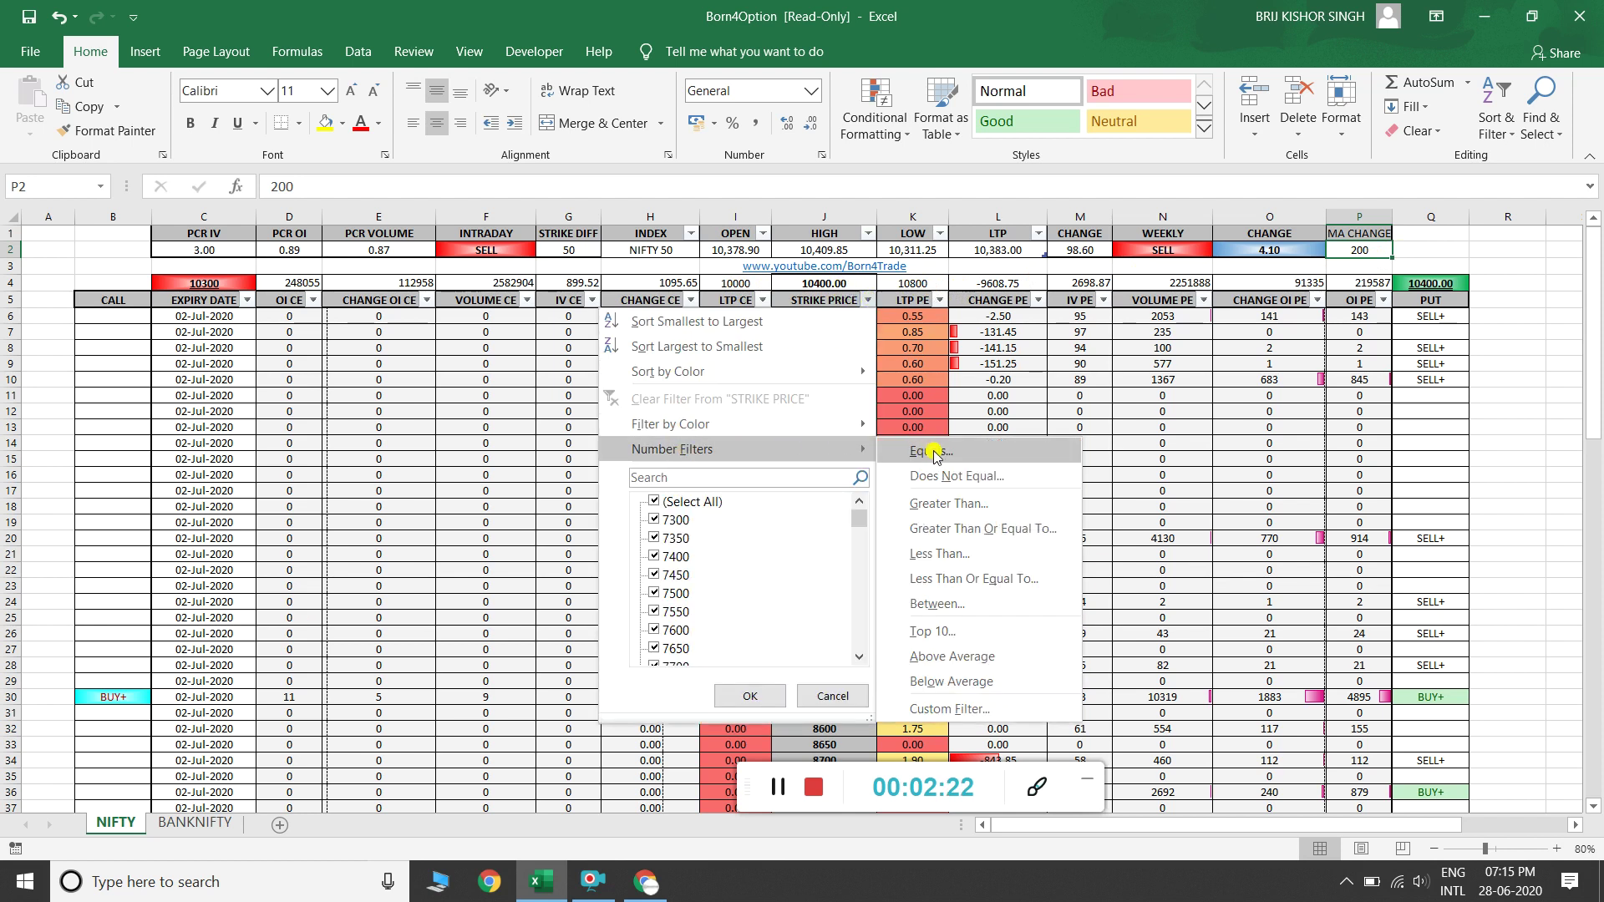
{"action": "left_click", "coordinate": [951, 611]}
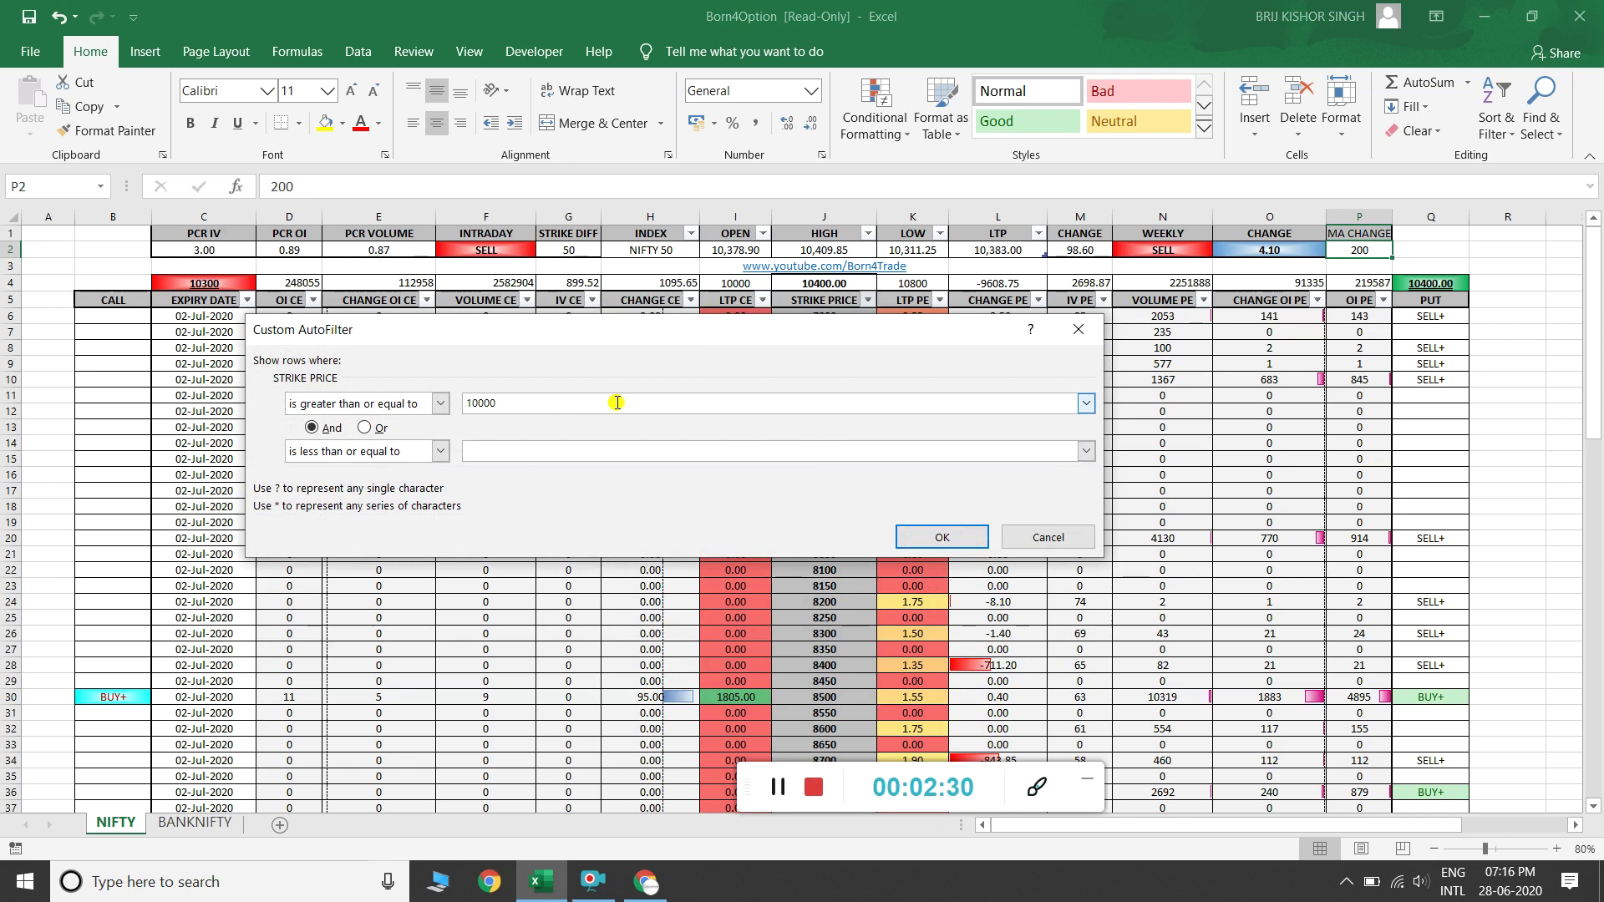
{"action": "left_click", "coordinate": [597, 451]}
{"action": "left_click", "coordinate": [944, 538]}
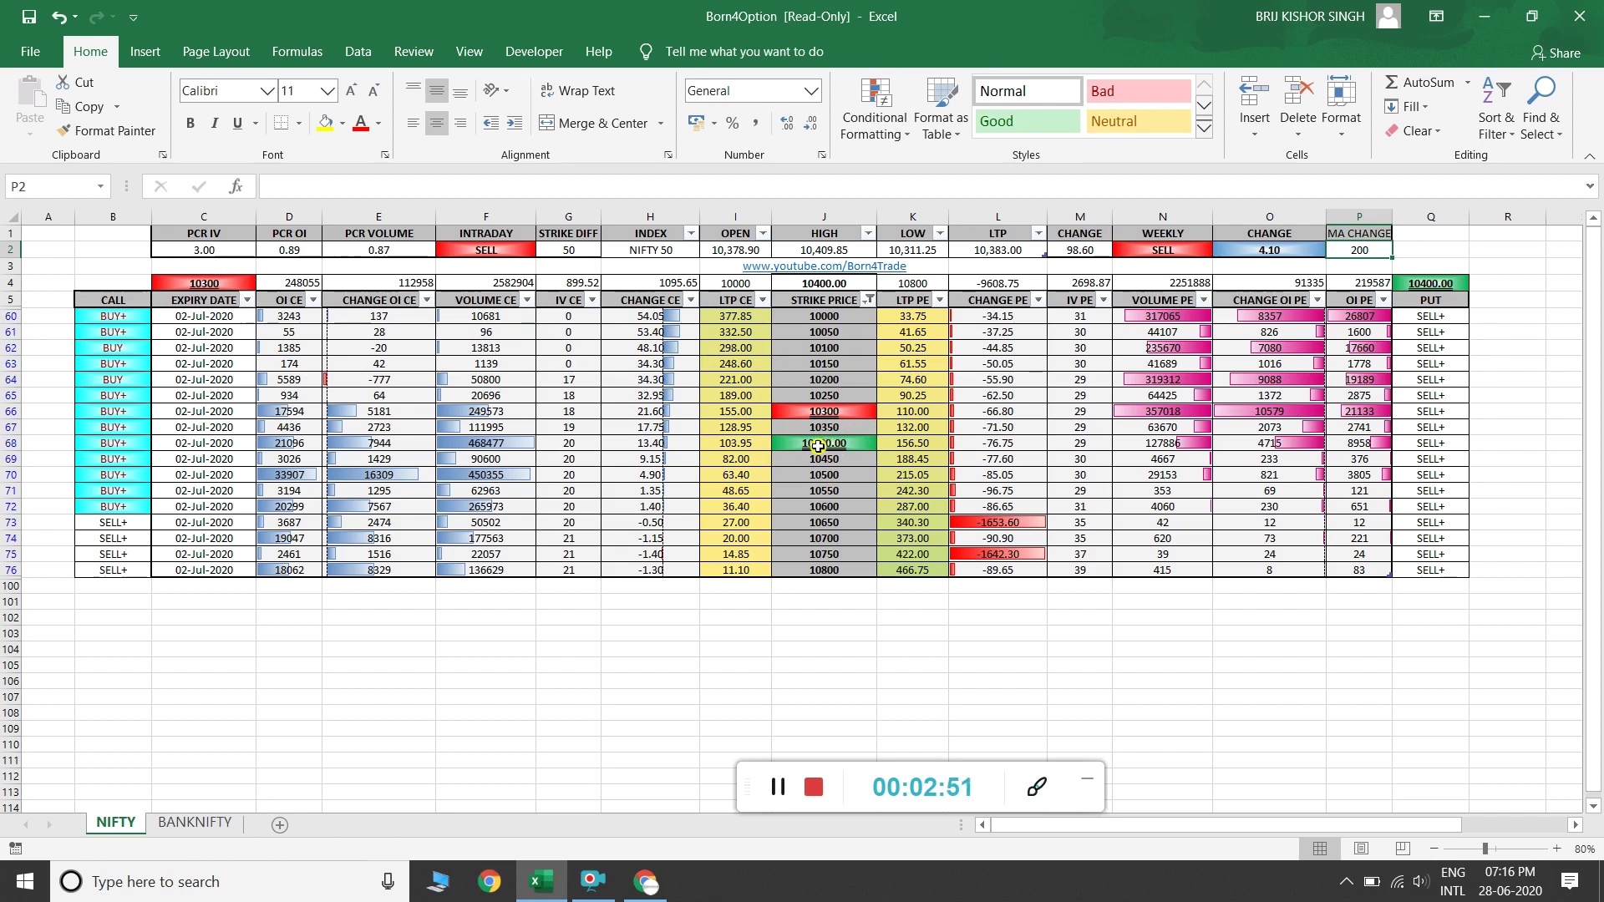
Select all values in the BANKNIFTY sheet's STRIKE PRICE filter and look through the full option chain
{"action": "left_click", "coordinate": [195, 822]}
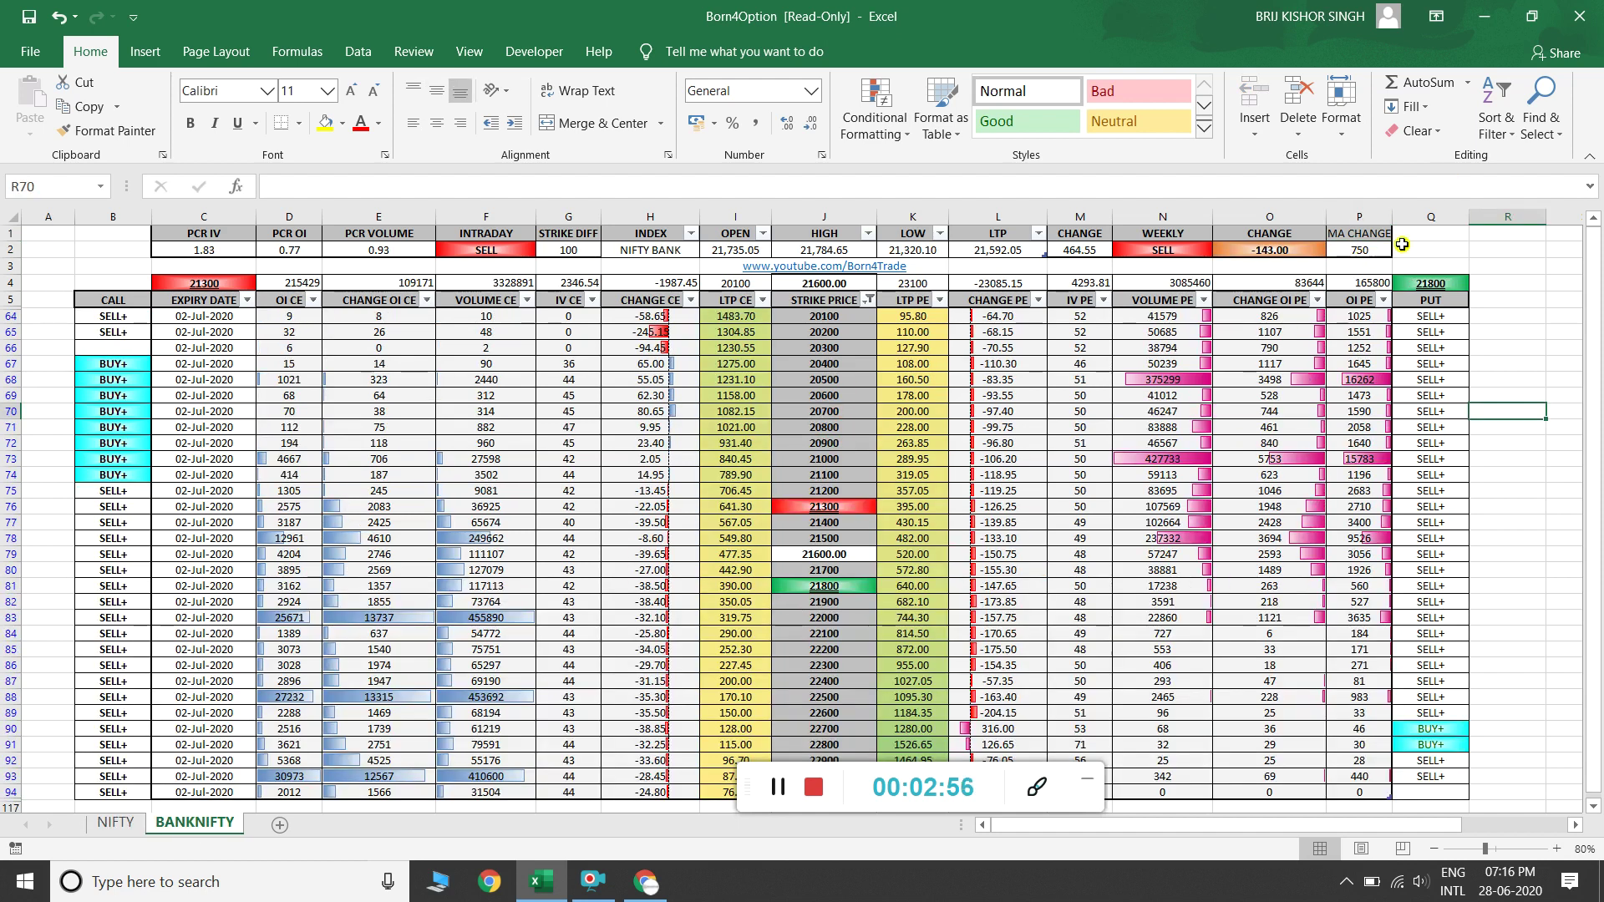
{"action": "left_click", "coordinate": [869, 300]}
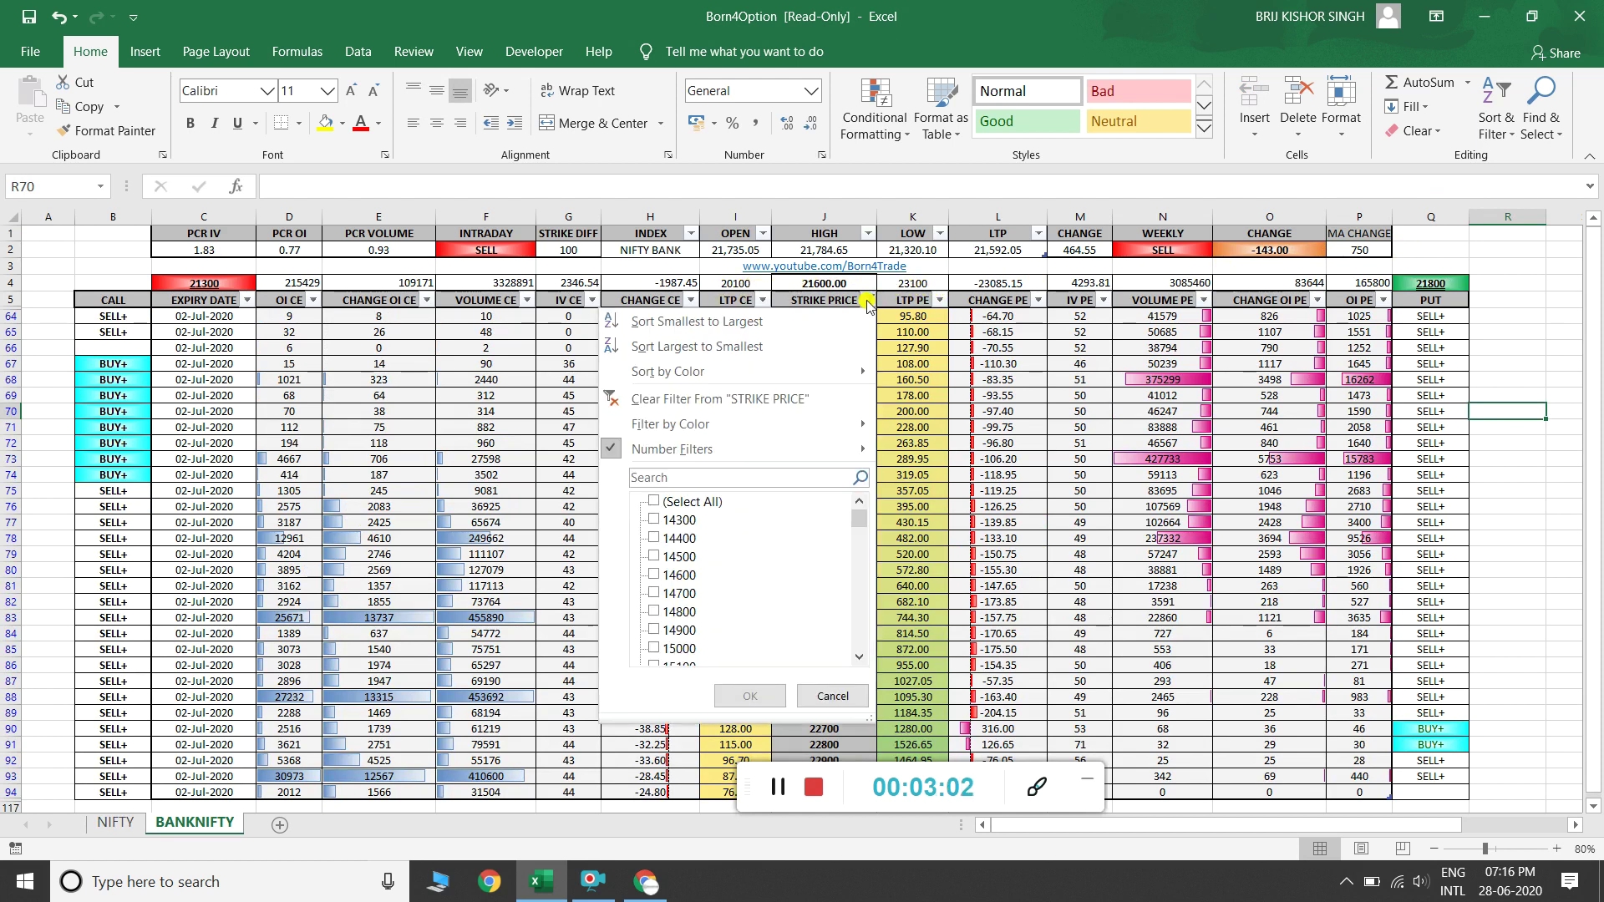
{"action": "left_click", "coordinate": [652, 502]}
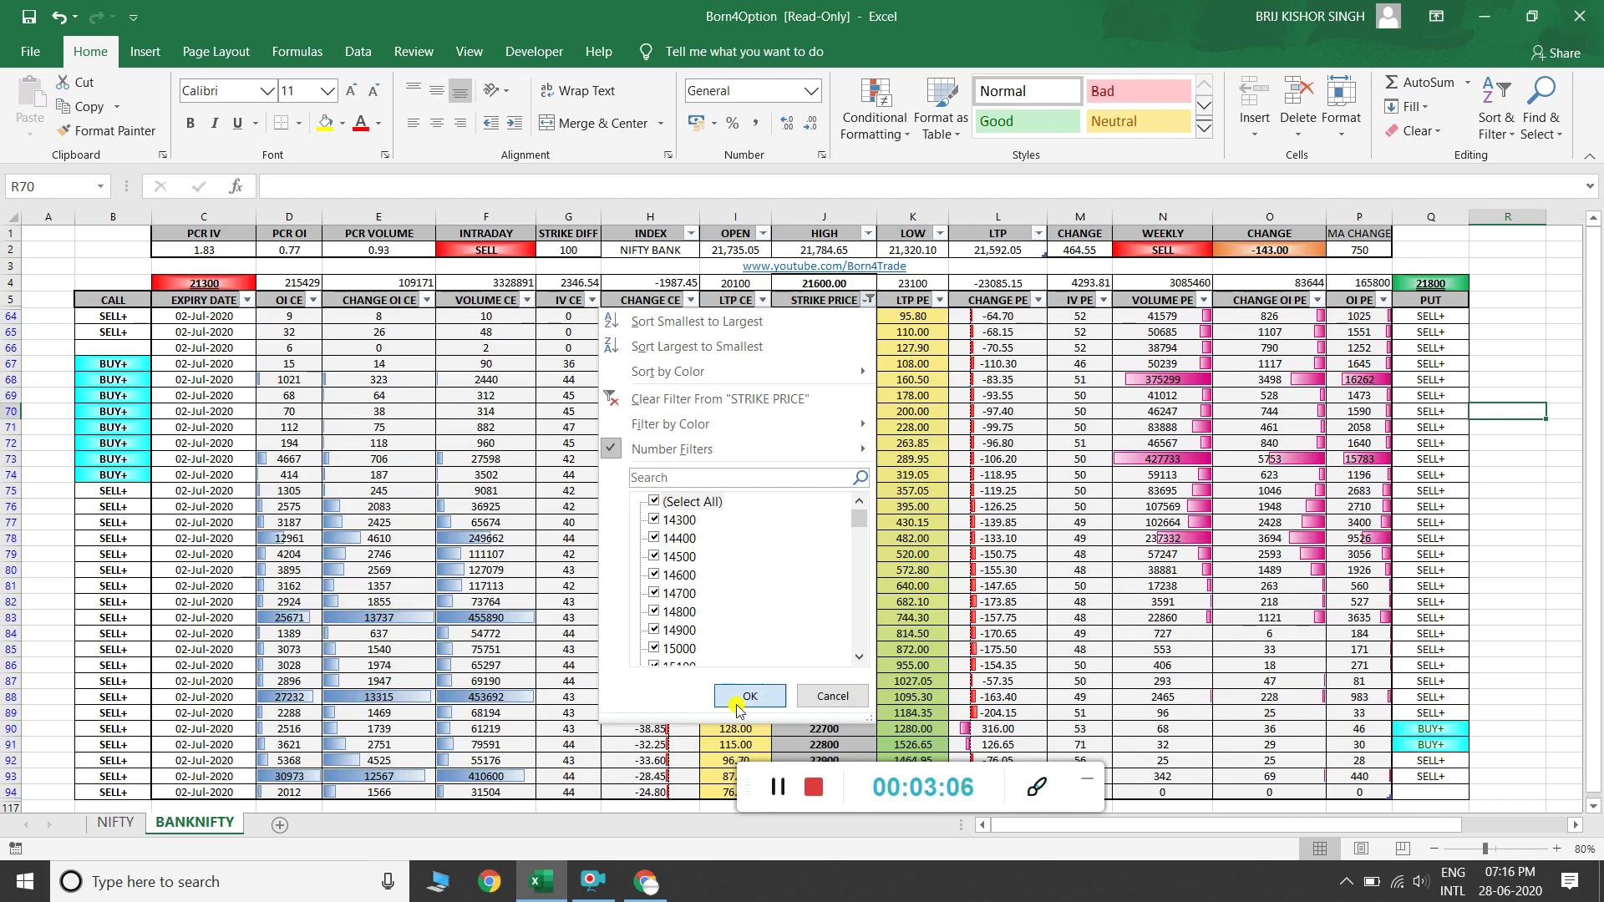
{"action": "left_click", "coordinate": [749, 695]}
{"action": "scroll", "coordinate": [888, 618], "scroll_direction": "down", "scroll_amount": 20}
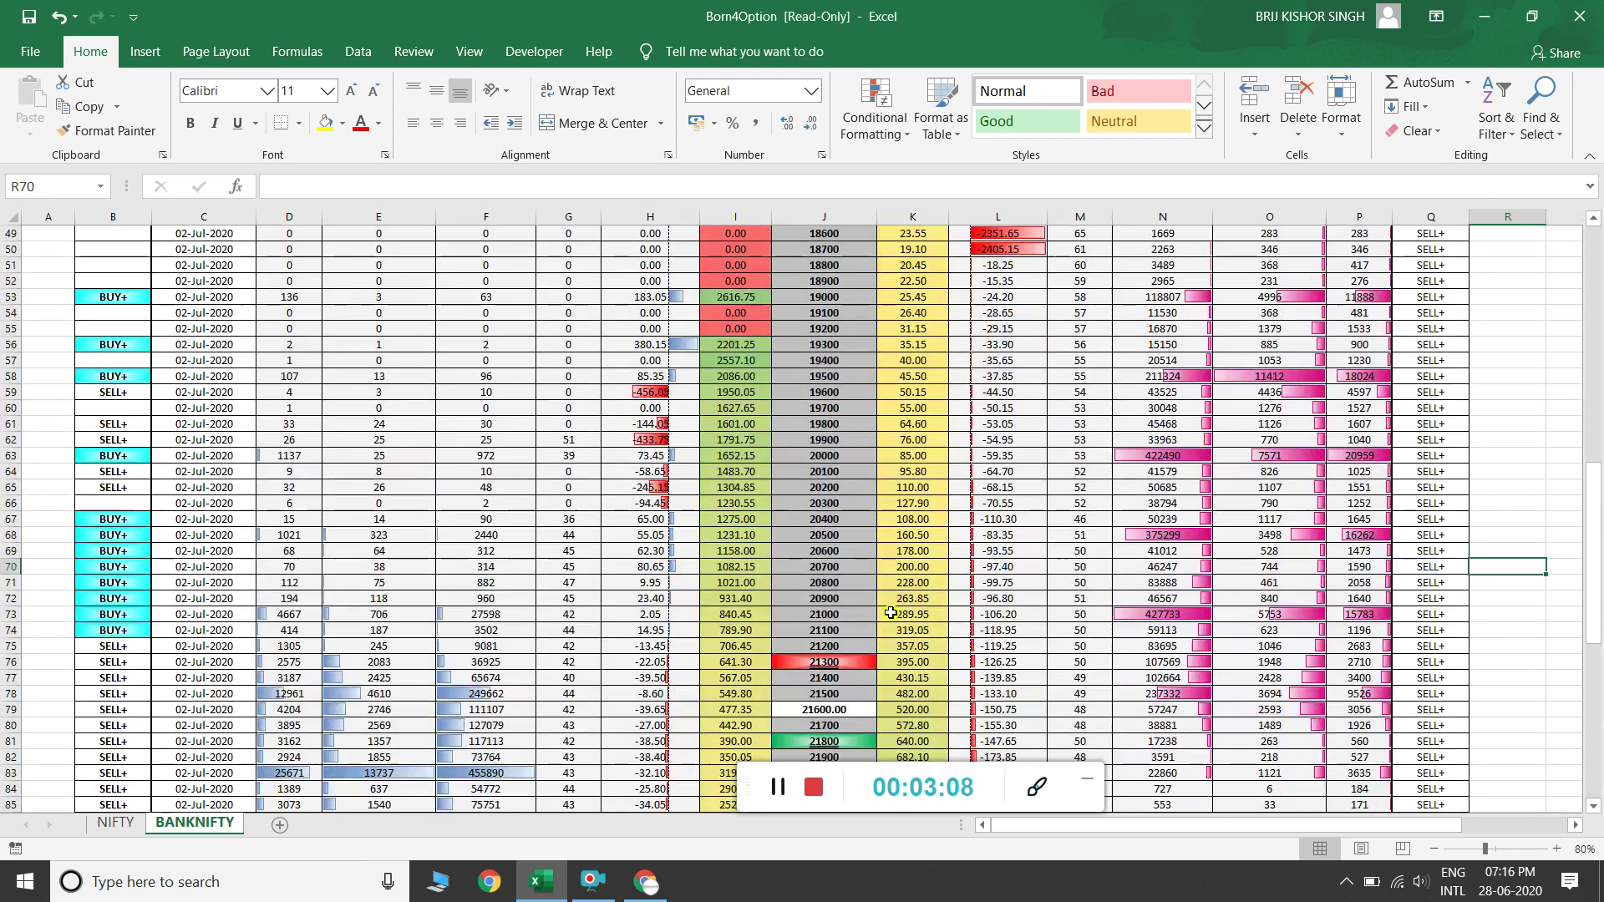
{"action": "scroll", "coordinate": [891, 613], "scroll_direction": "down", "scroll_amount": 14}
{"action": "scroll", "coordinate": [891, 613], "scroll_direction": "up", "scroll_amount": 20}
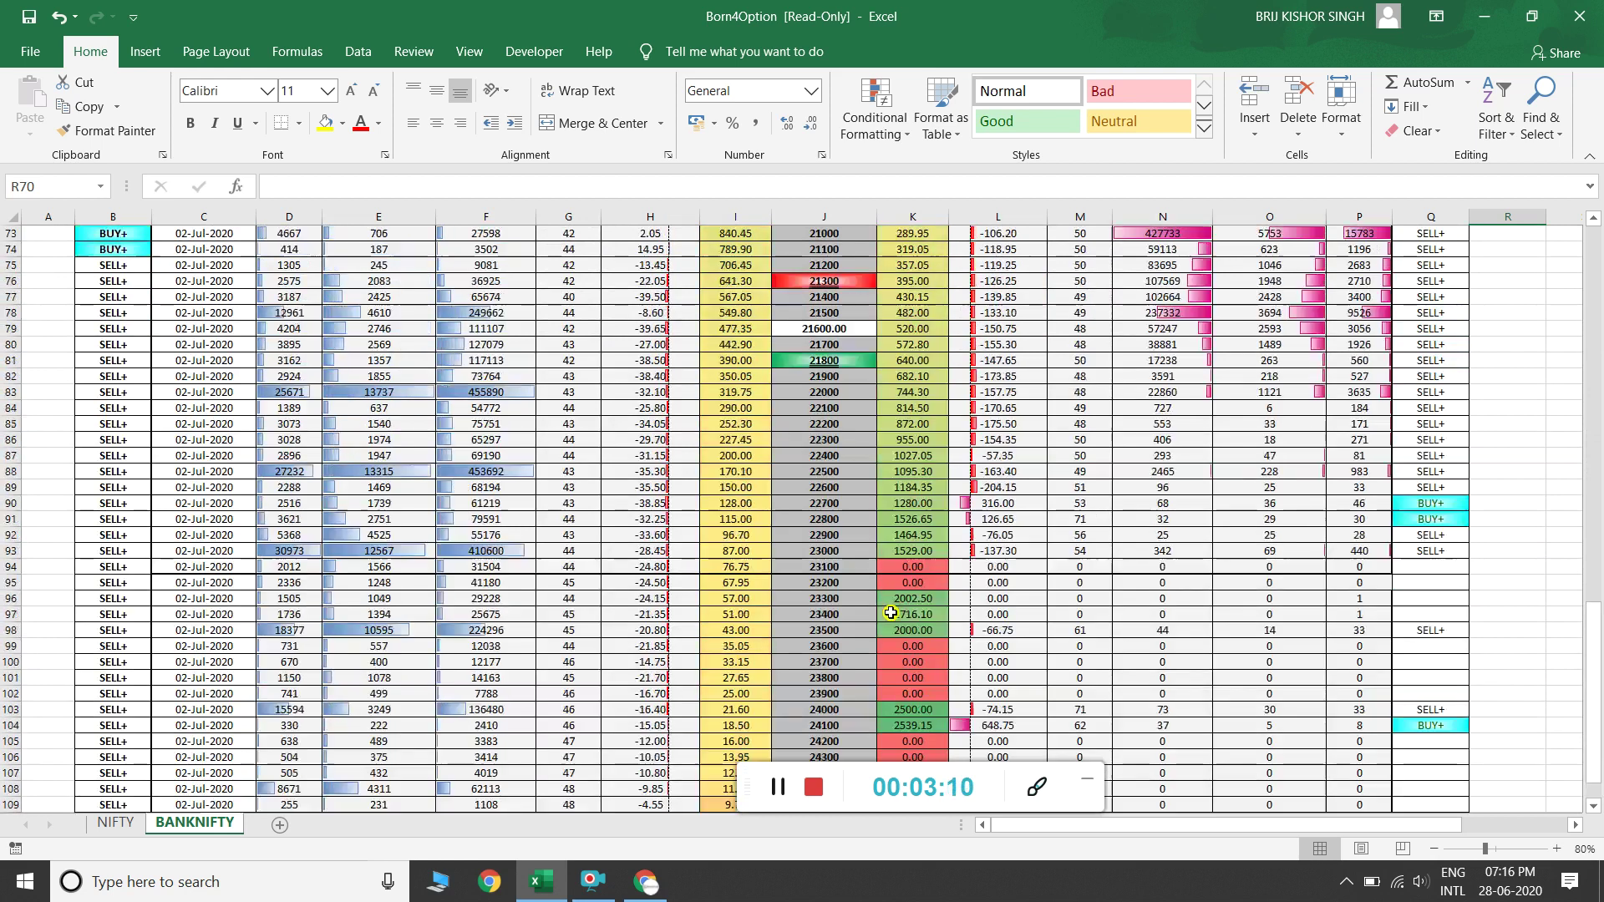
{"action": "scroll", "coordinate": [890, 614], "scroll_direction": "up", "scroll_amount": 9}
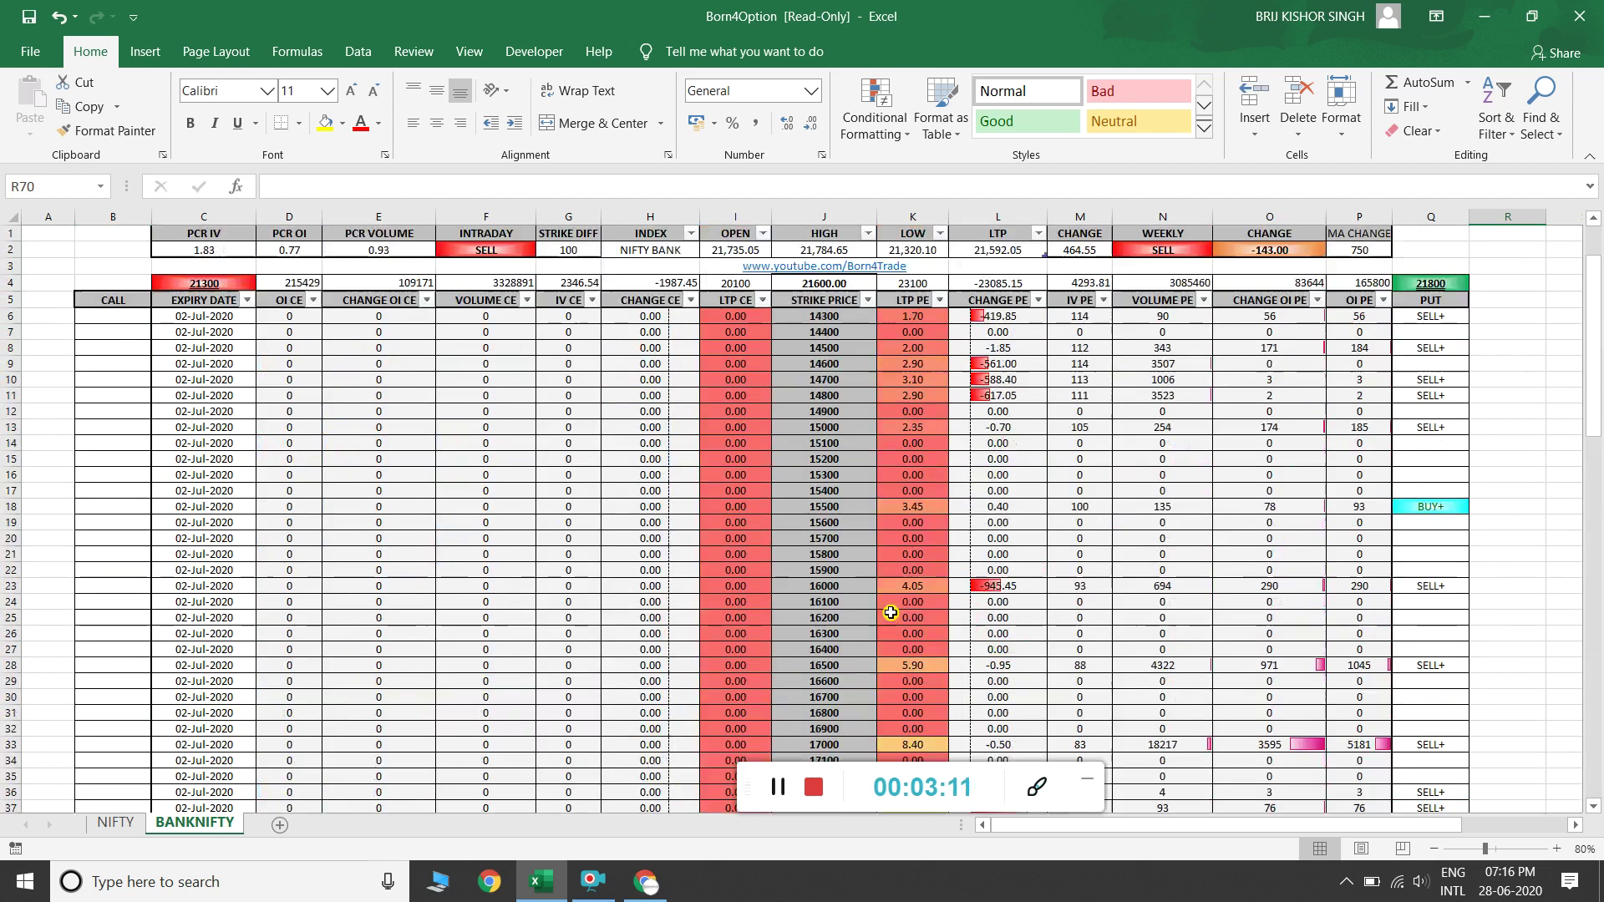
Filter the BANKNIFTY STRIKE PRICE column with a Between number filter from 20100 to 23100
{"action": "left_click", "coordinate": [868, 299]}
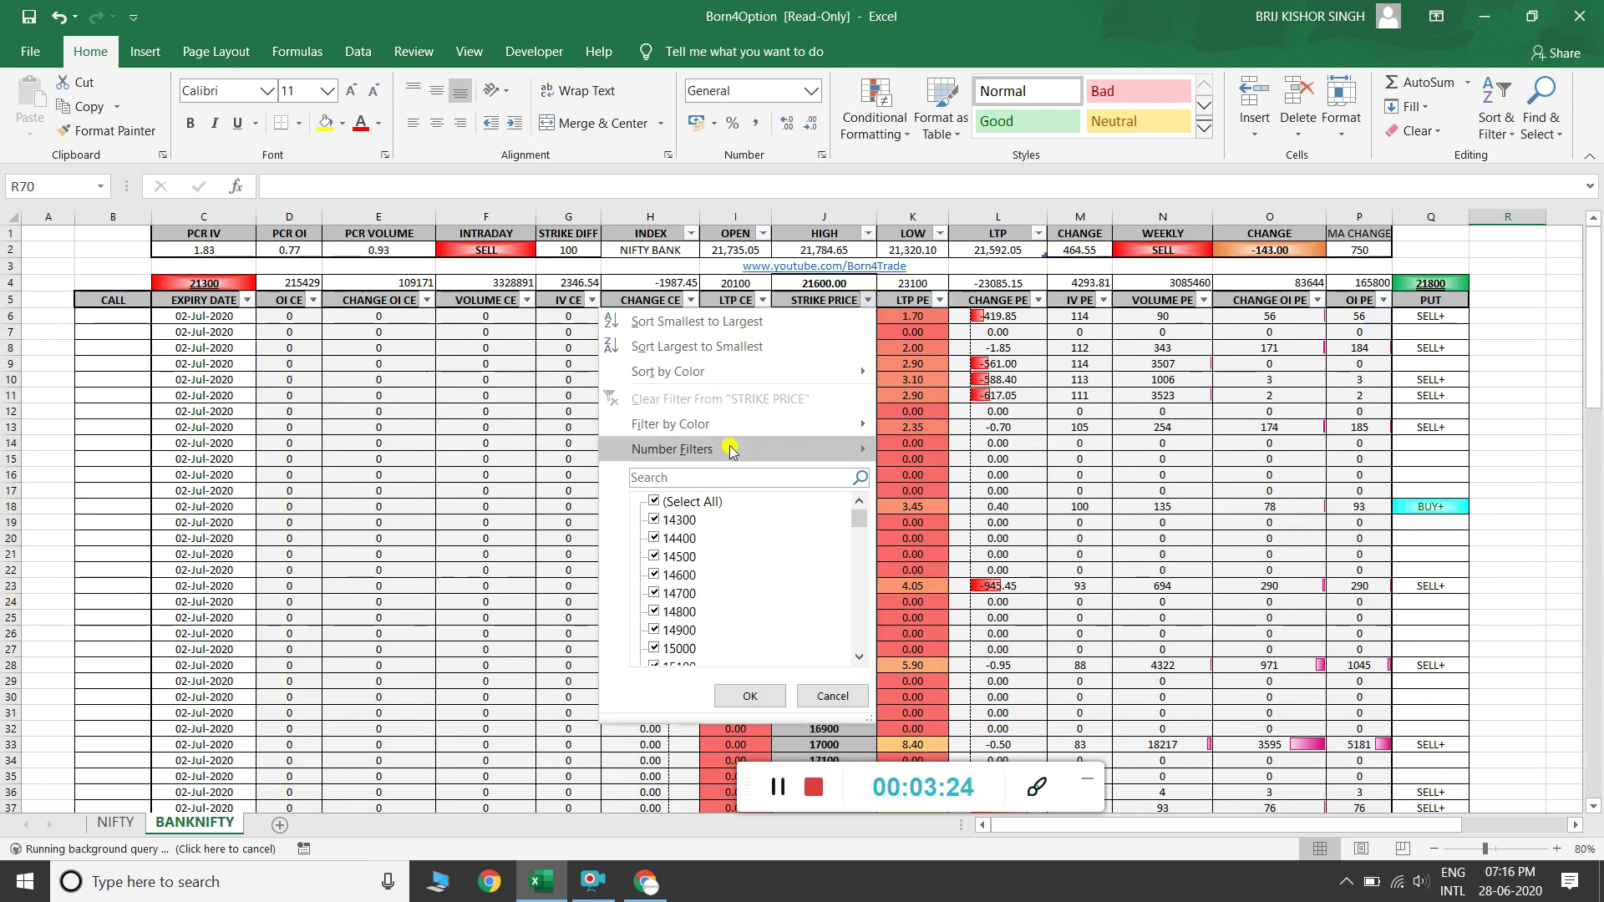
{"action": "mouse_move", "coordinate": [690, 457]}
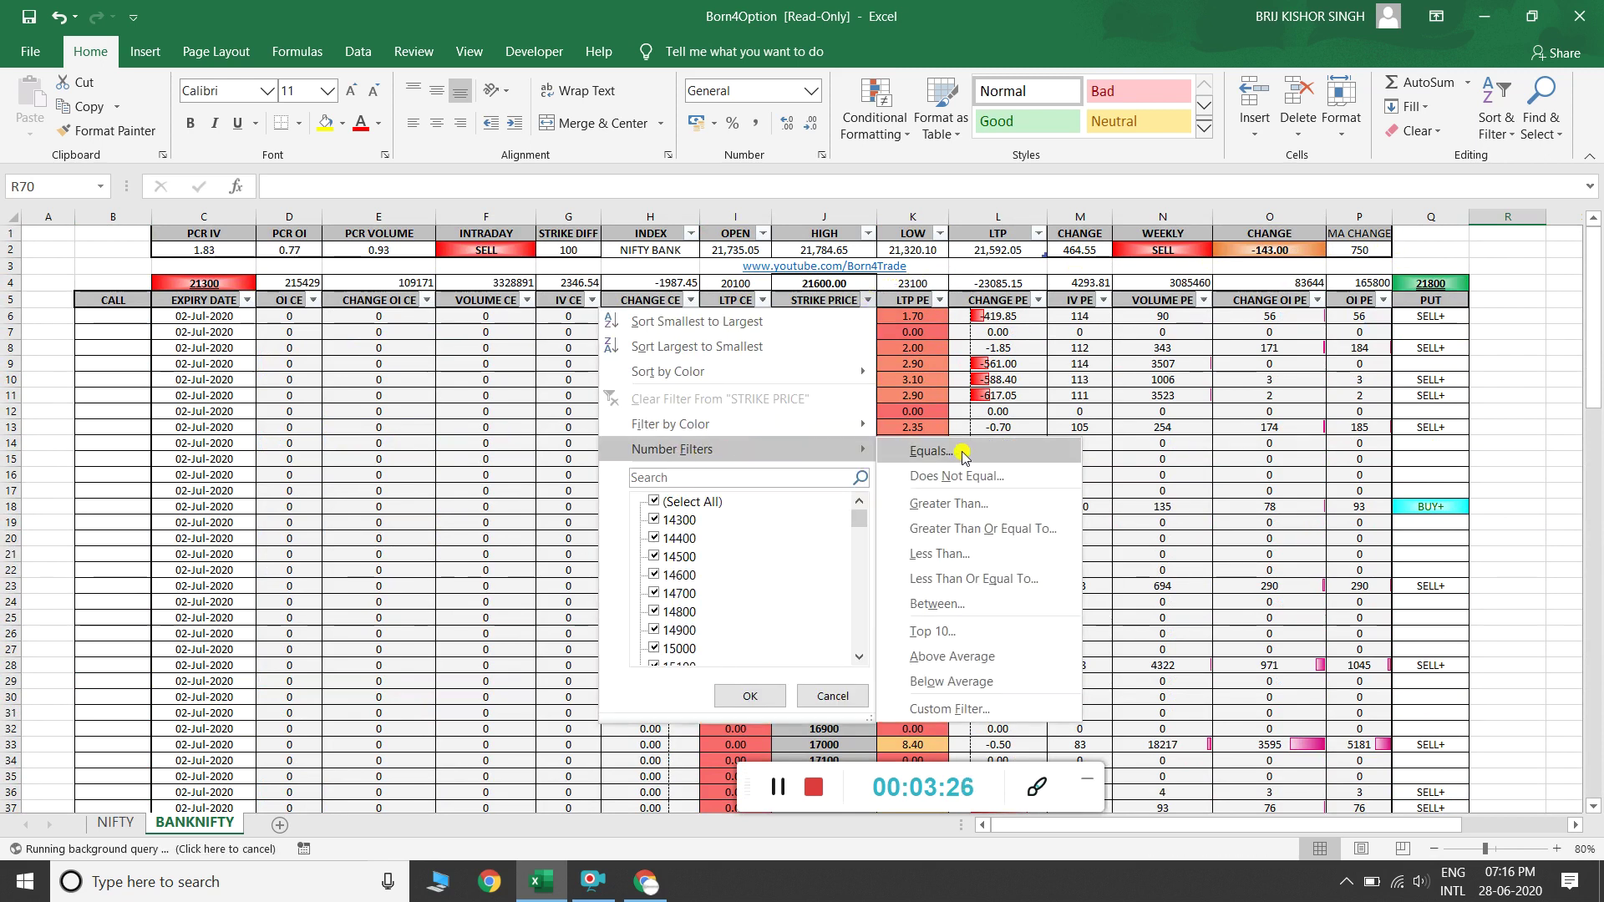
{"action": "left_click", "coordinate": [972, 604]}
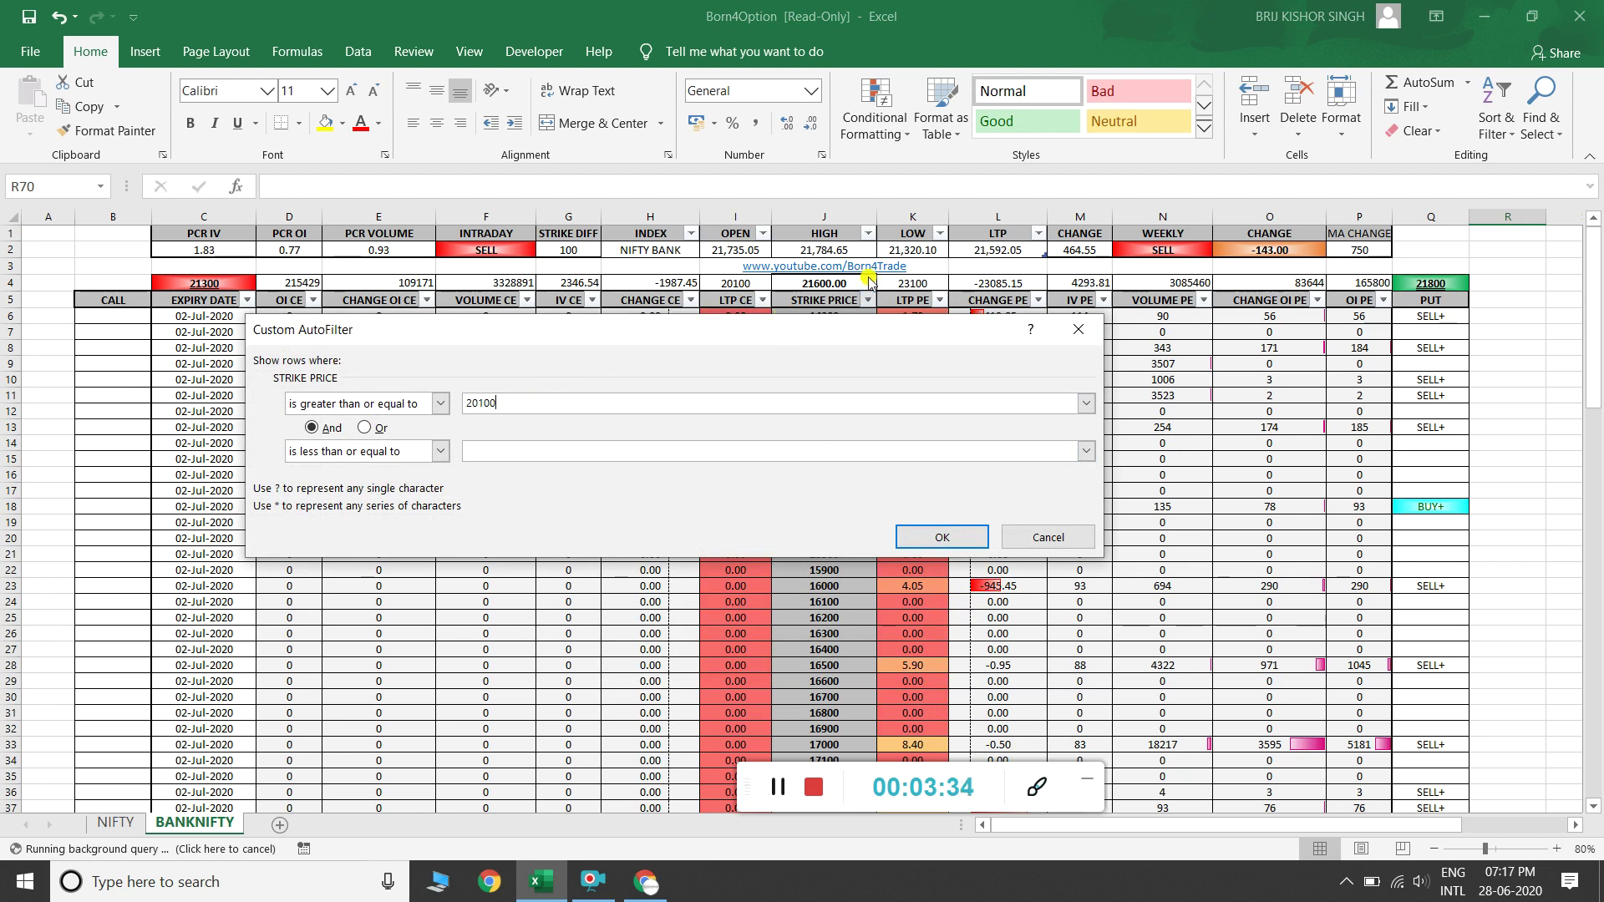
{"action": "left_click", "coordinate": [546, 450]}
{"action": "type", "text": "23100"}
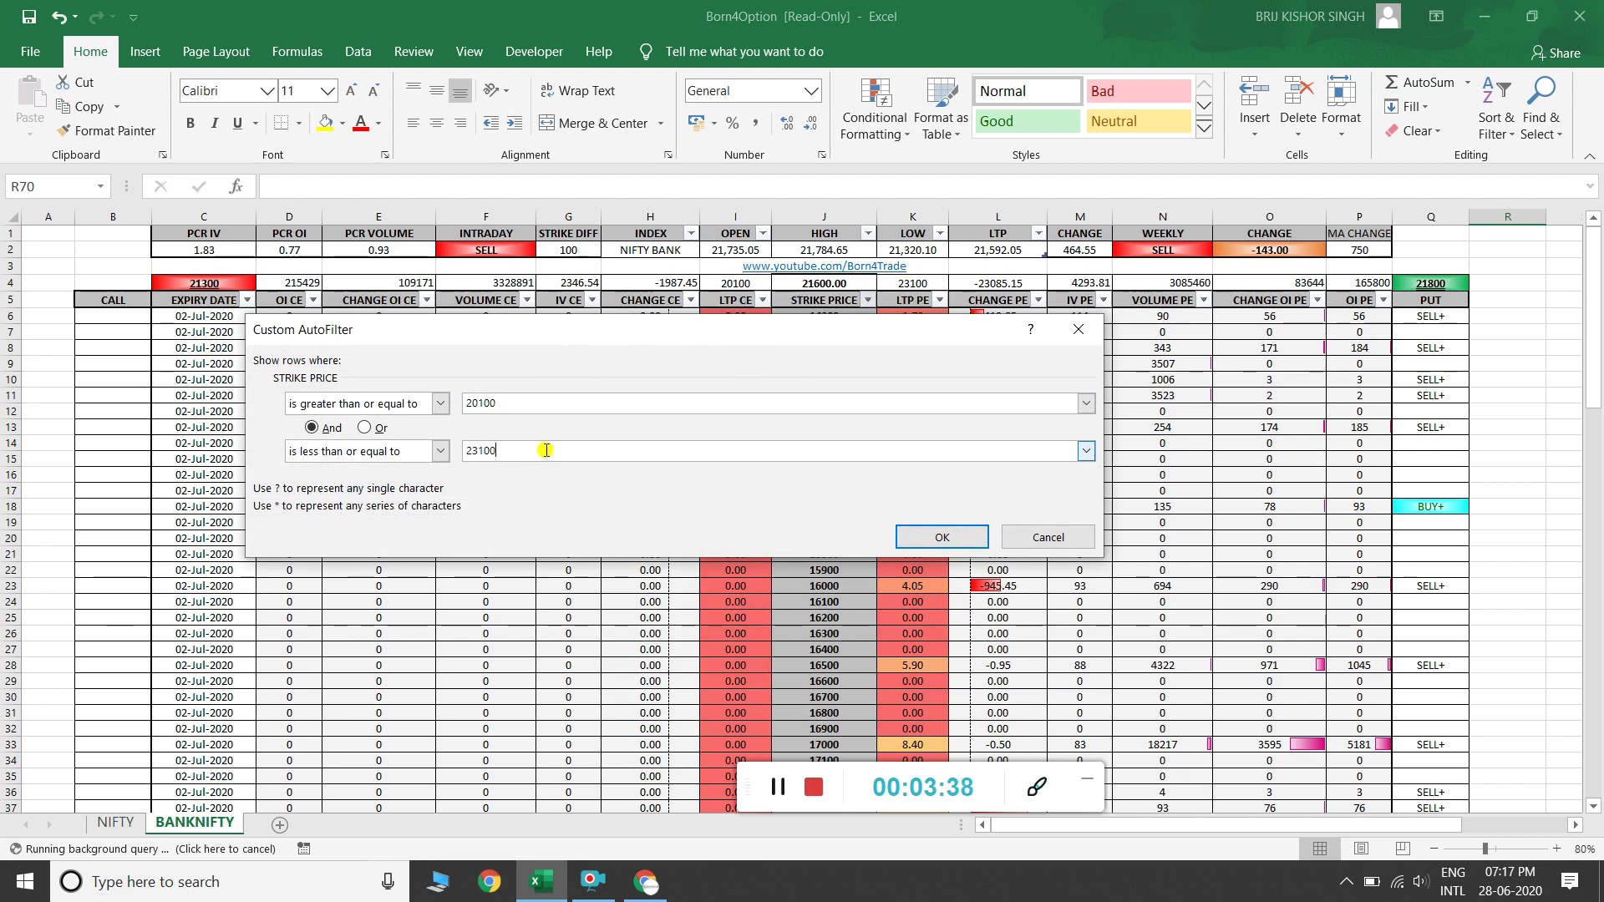
{"action": "left_click", "coordinate": [941, 536]}
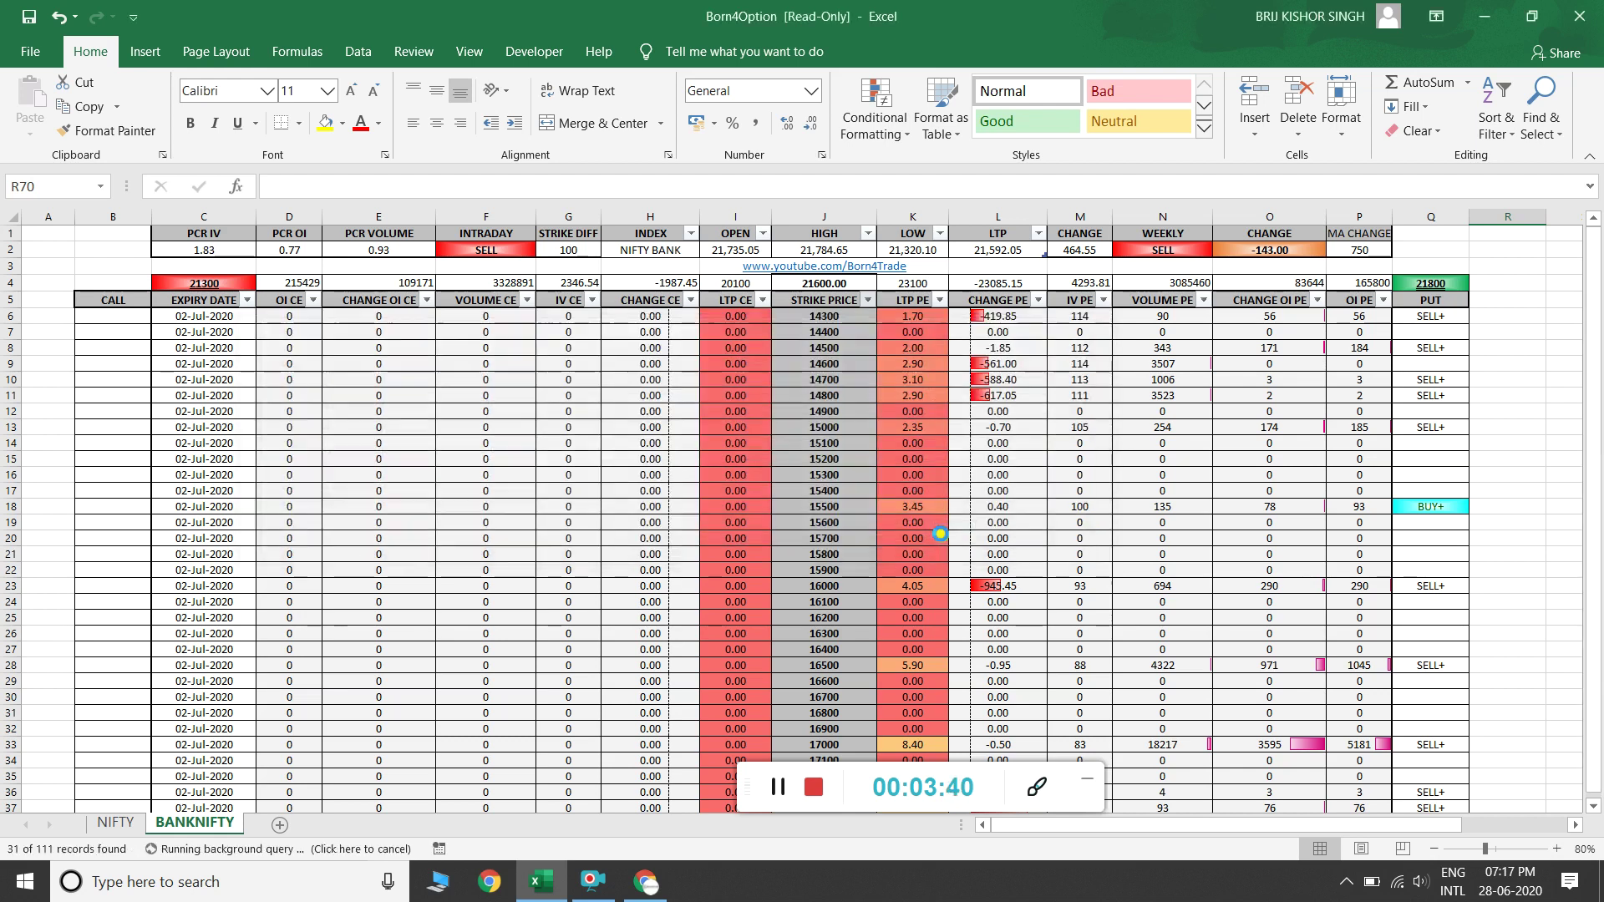
Look through the filtered BANKNIFTY option chain from strike 20100 to 23100
{"action": "scroll", "coordinate": [853, 438], "scroll_direction": "down", "scroll_amount": 4}
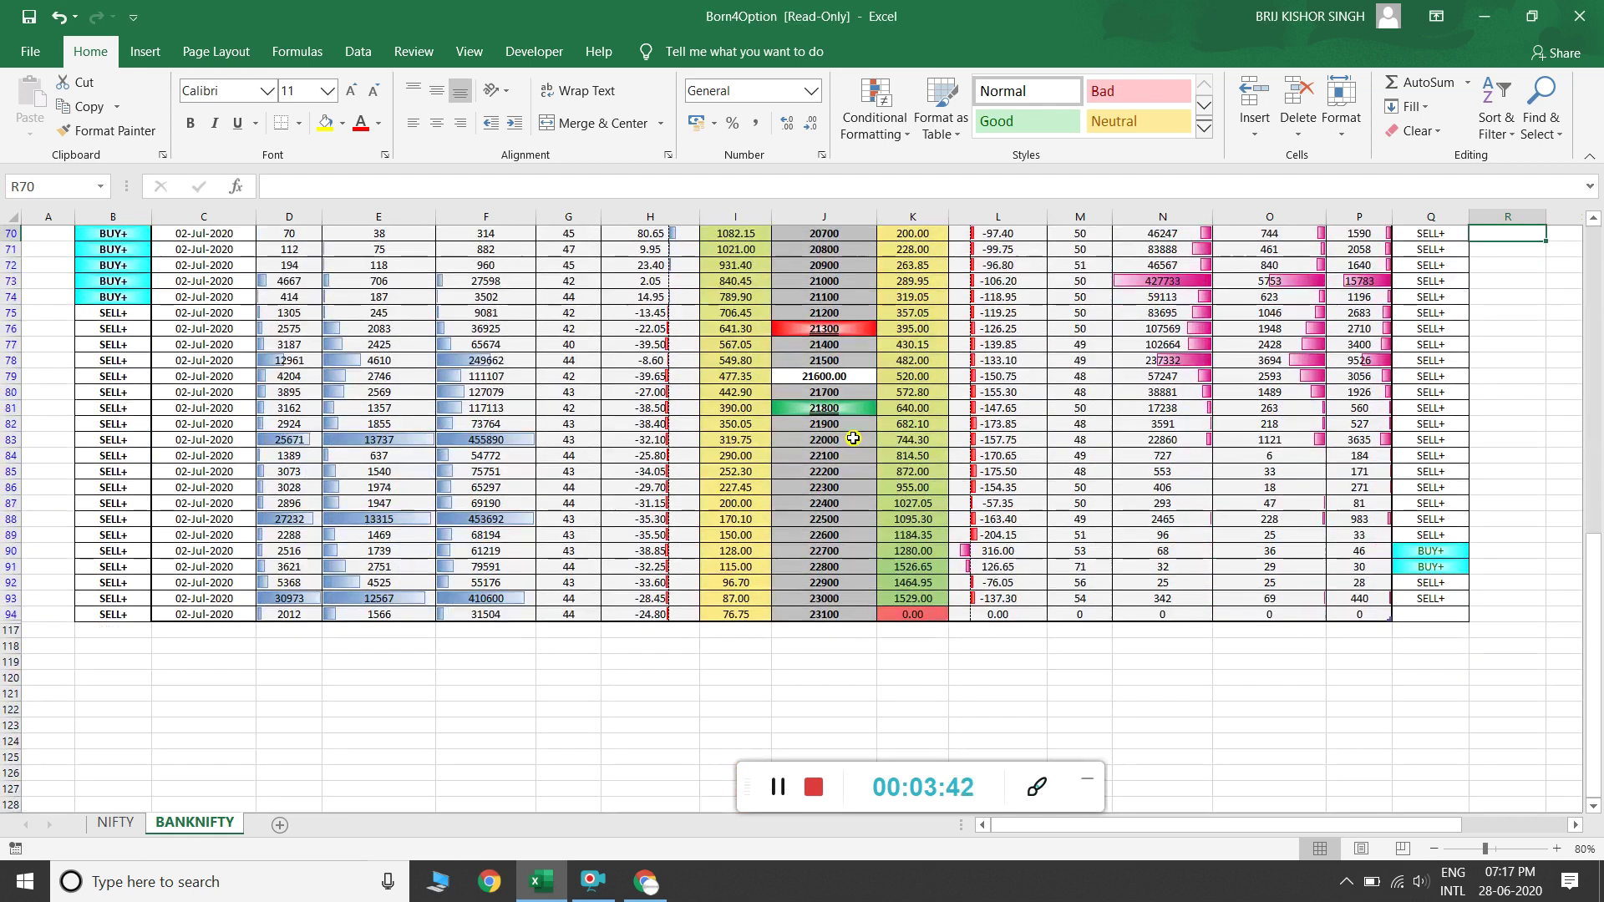
{"action": "scroll", "coordinate": [853, 438], "scroll_direction": "up", "scroll_amount": 2}
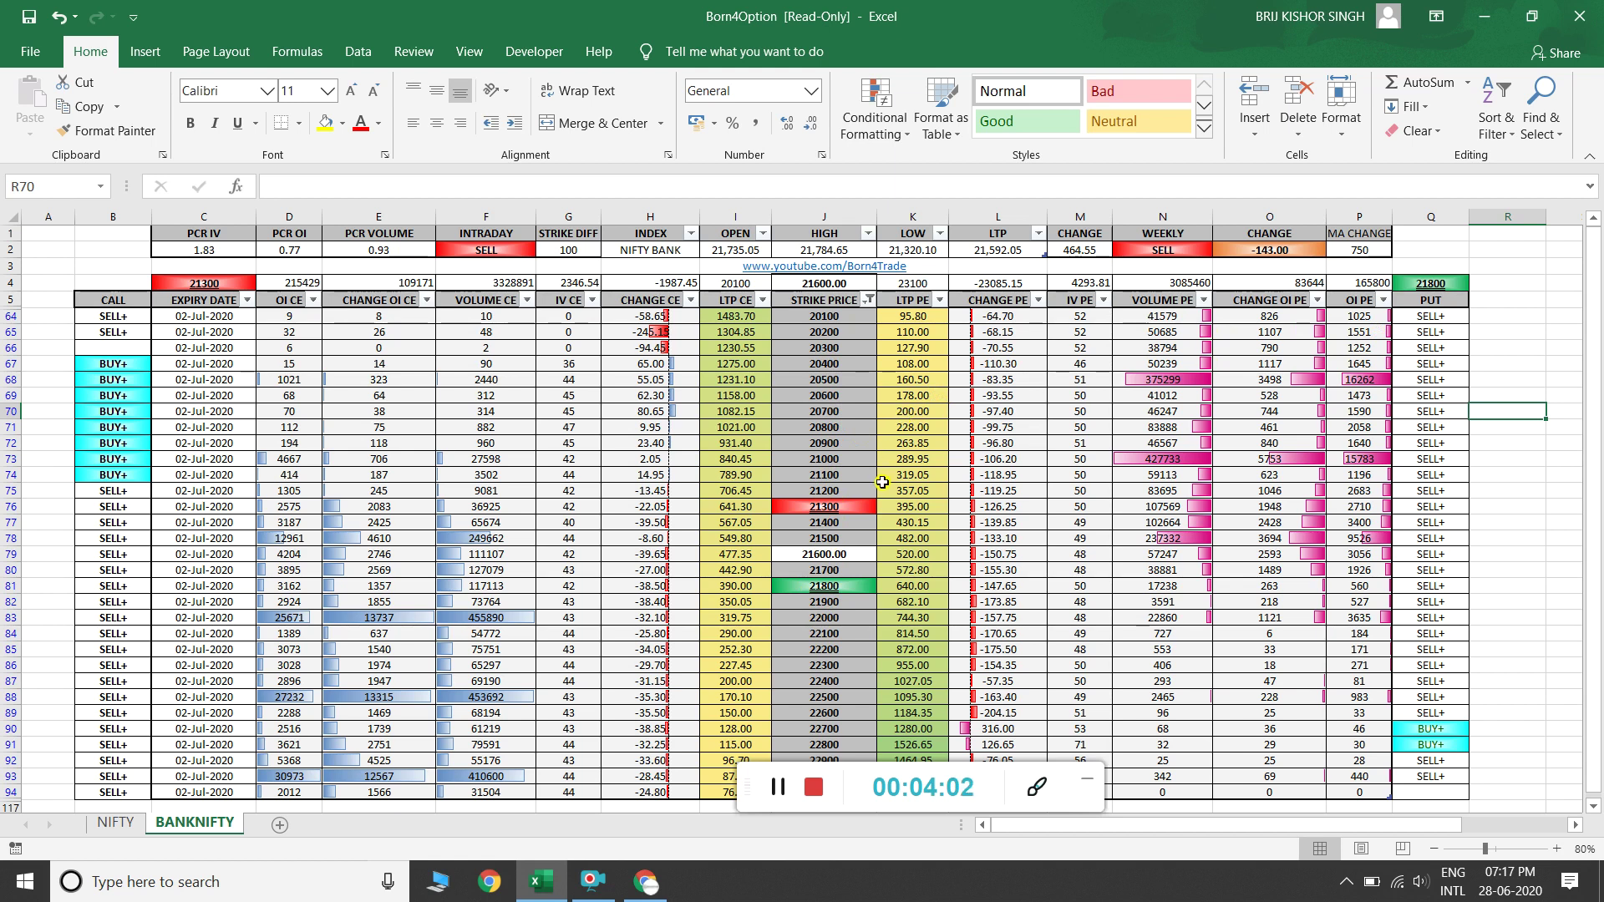
{"action": "scroll", "coordinate": [882, 482], "scroll_direction": "down", "scroll_amount": 3}
{"action": "scroll", "coordinate": [882, 482], "scroll_direction": "up", "scroll_amount": 3}
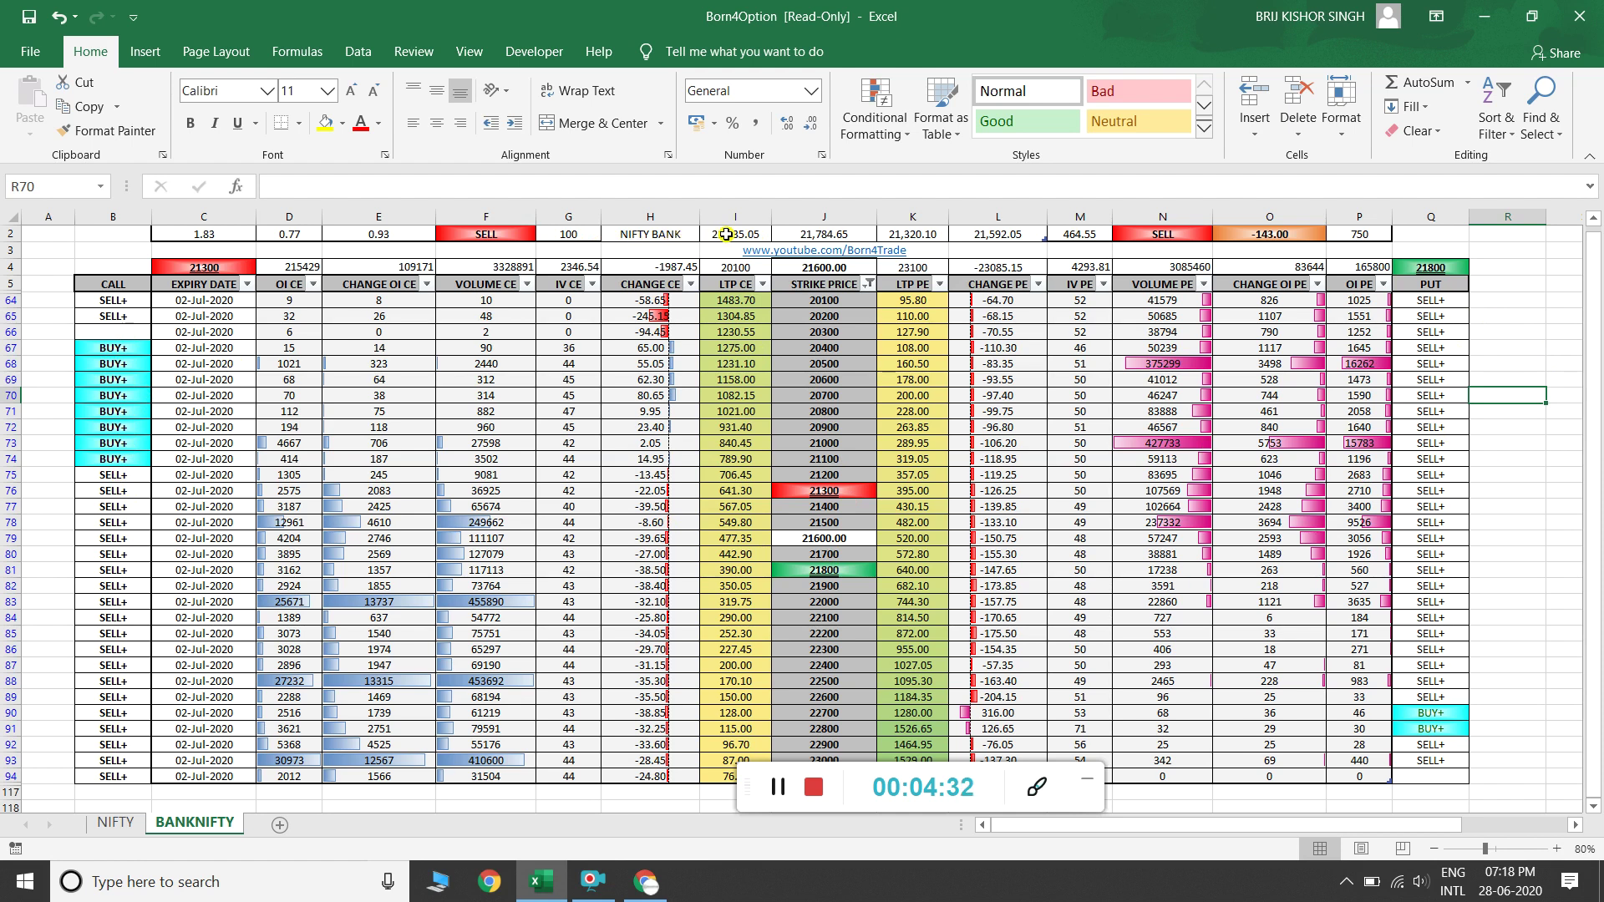
{"action": "scroll", "coordinate": [733, 234], "scroll_direction": "up", "scroll_amount": 1}
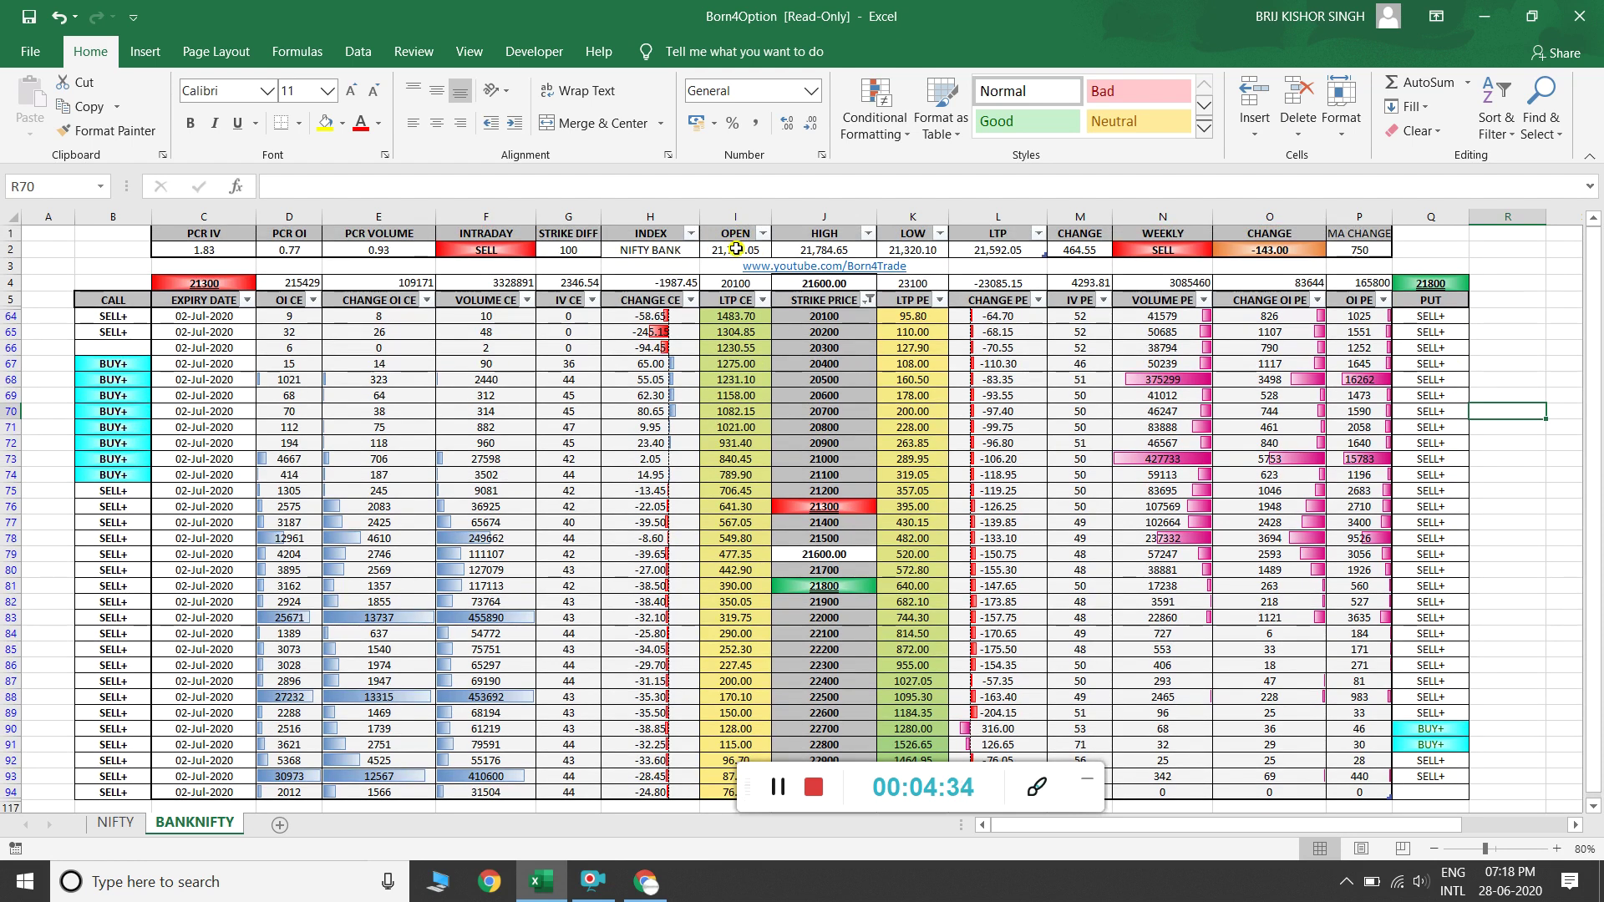
Inspect the BANKNIFTY index's OPEN, HIGH, LOW, LTP and CHANGE cells one by one in the summary row
{"action": "left_click", "coordinate": [735, 249]}
{"action": "left_click", "coordinate": [823, 248]}
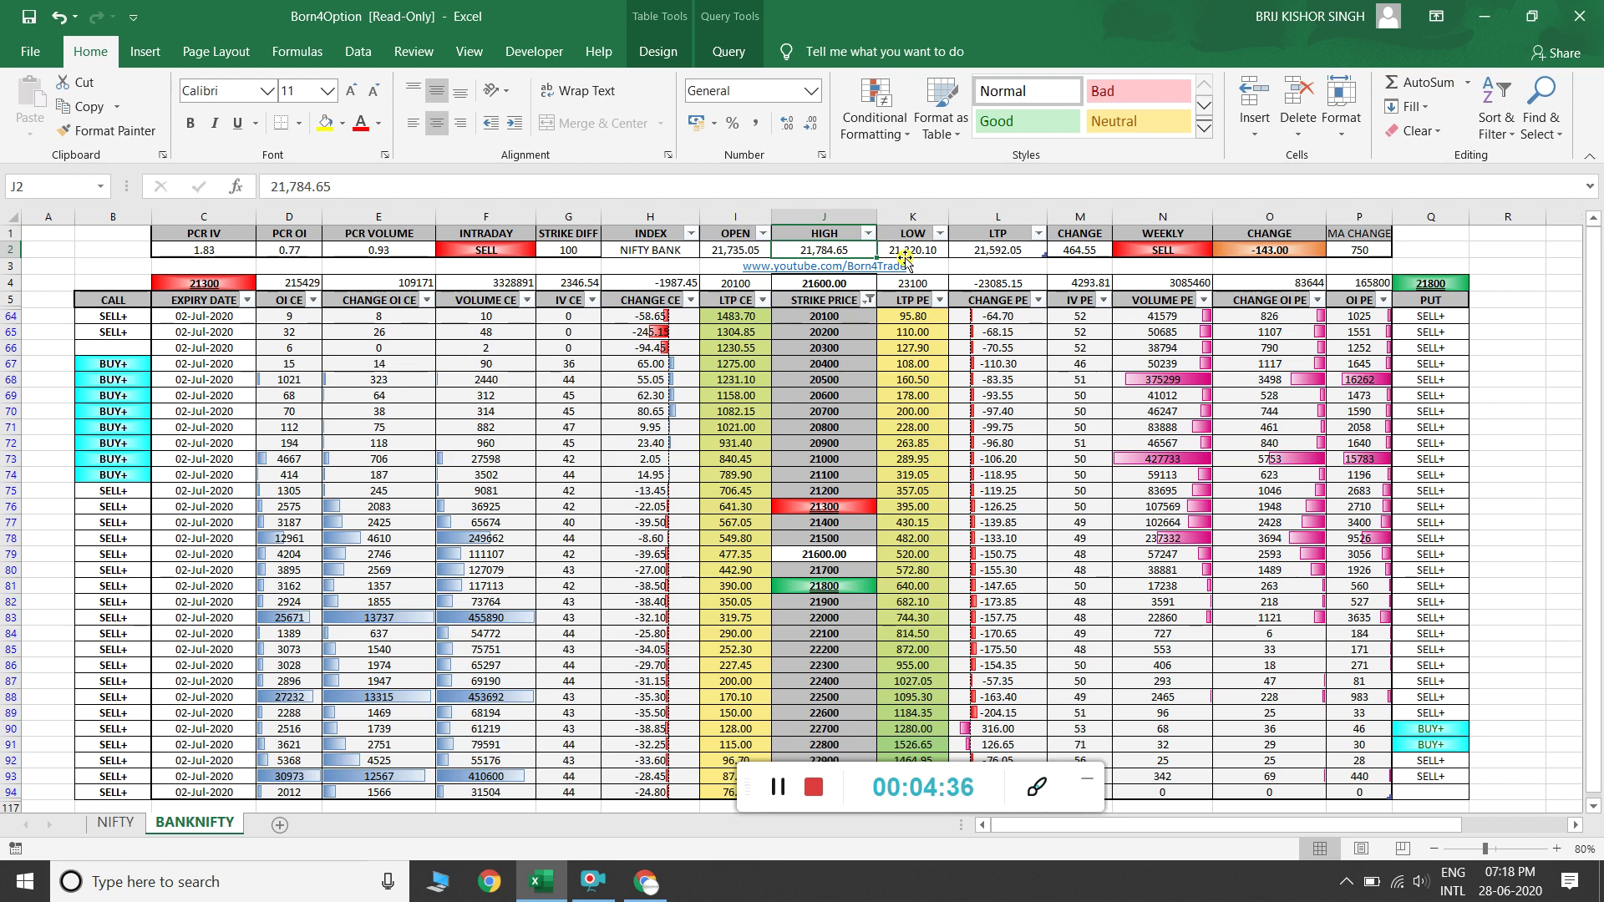
{"action": "left_click", "coordinate": [905, 253]}
{"action": "left_click", "coordinate": [986, 248]}
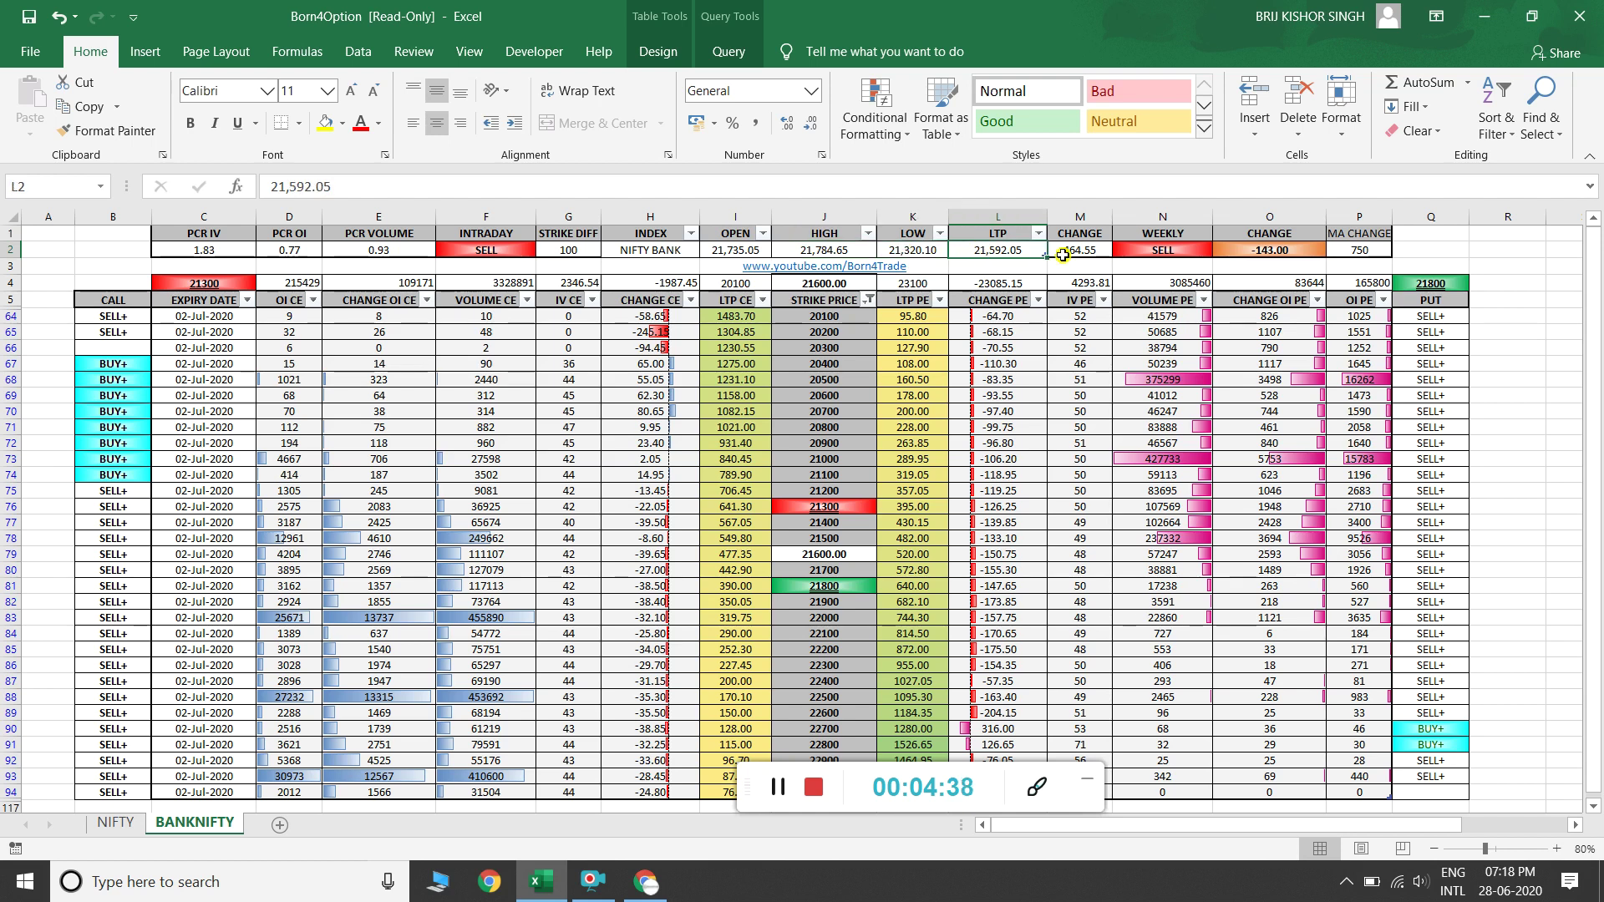
{"action": "left_click", "coordinate": [1083, 252]}
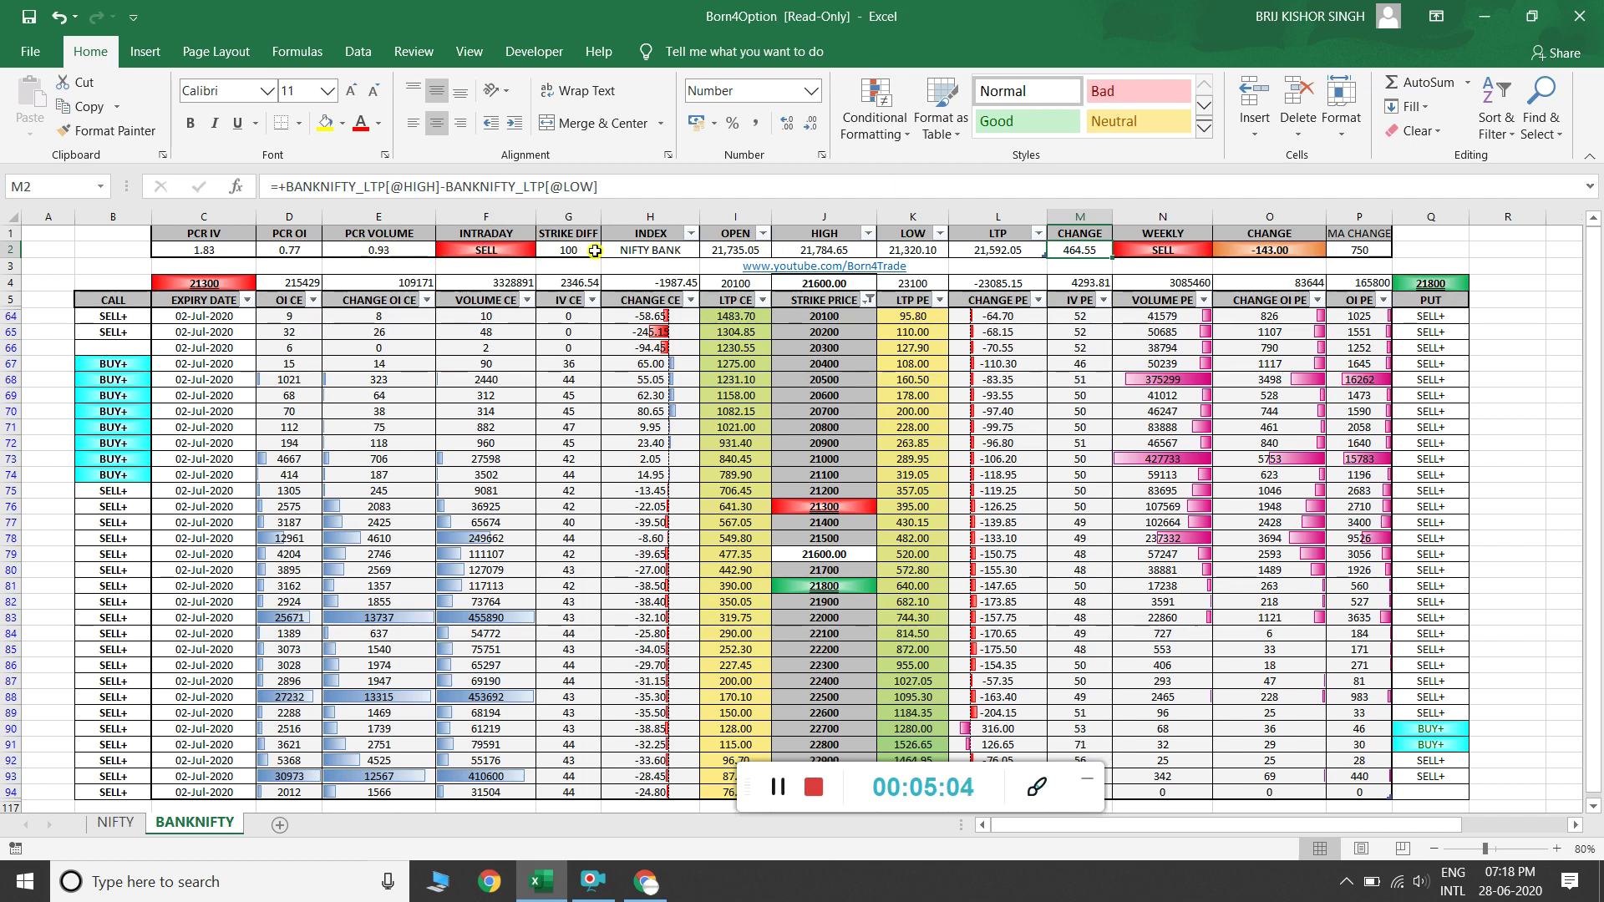
Examine the BANKNIFTY strikes around the highlighted levels and select the 21600 strike cell
{"action": "scroll", "coordinate": [806, 547], "scroll_direction": "down", "scroll_amount": 2}
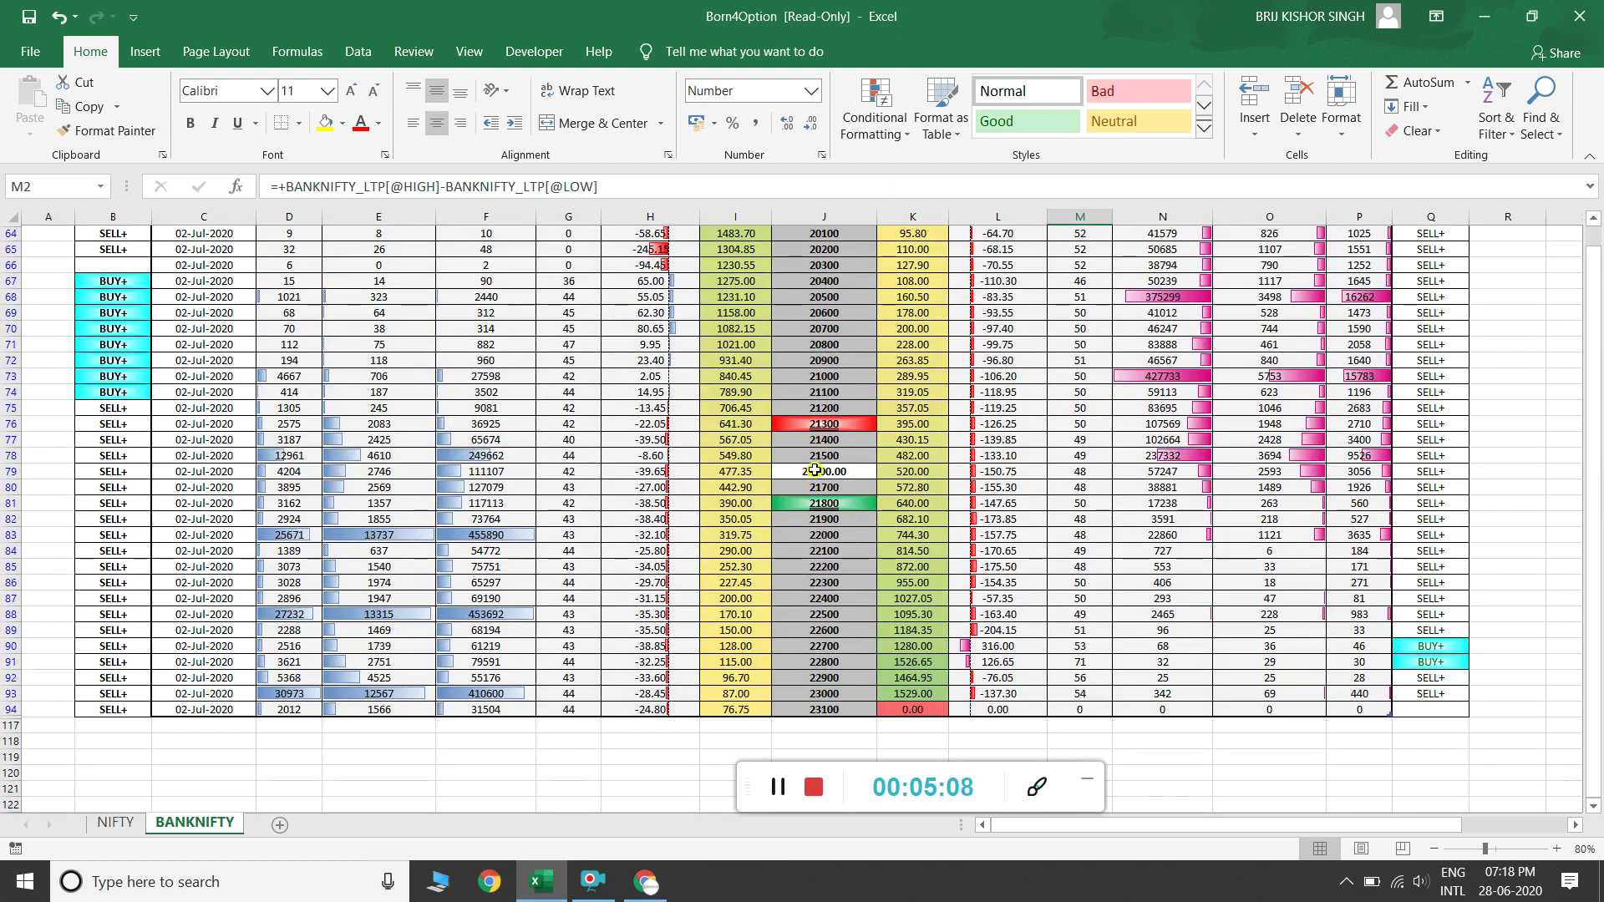
{"action": "scroll", "coordinate": [823, 474], "scroll_direction": "up", "scroll_amount": 2}
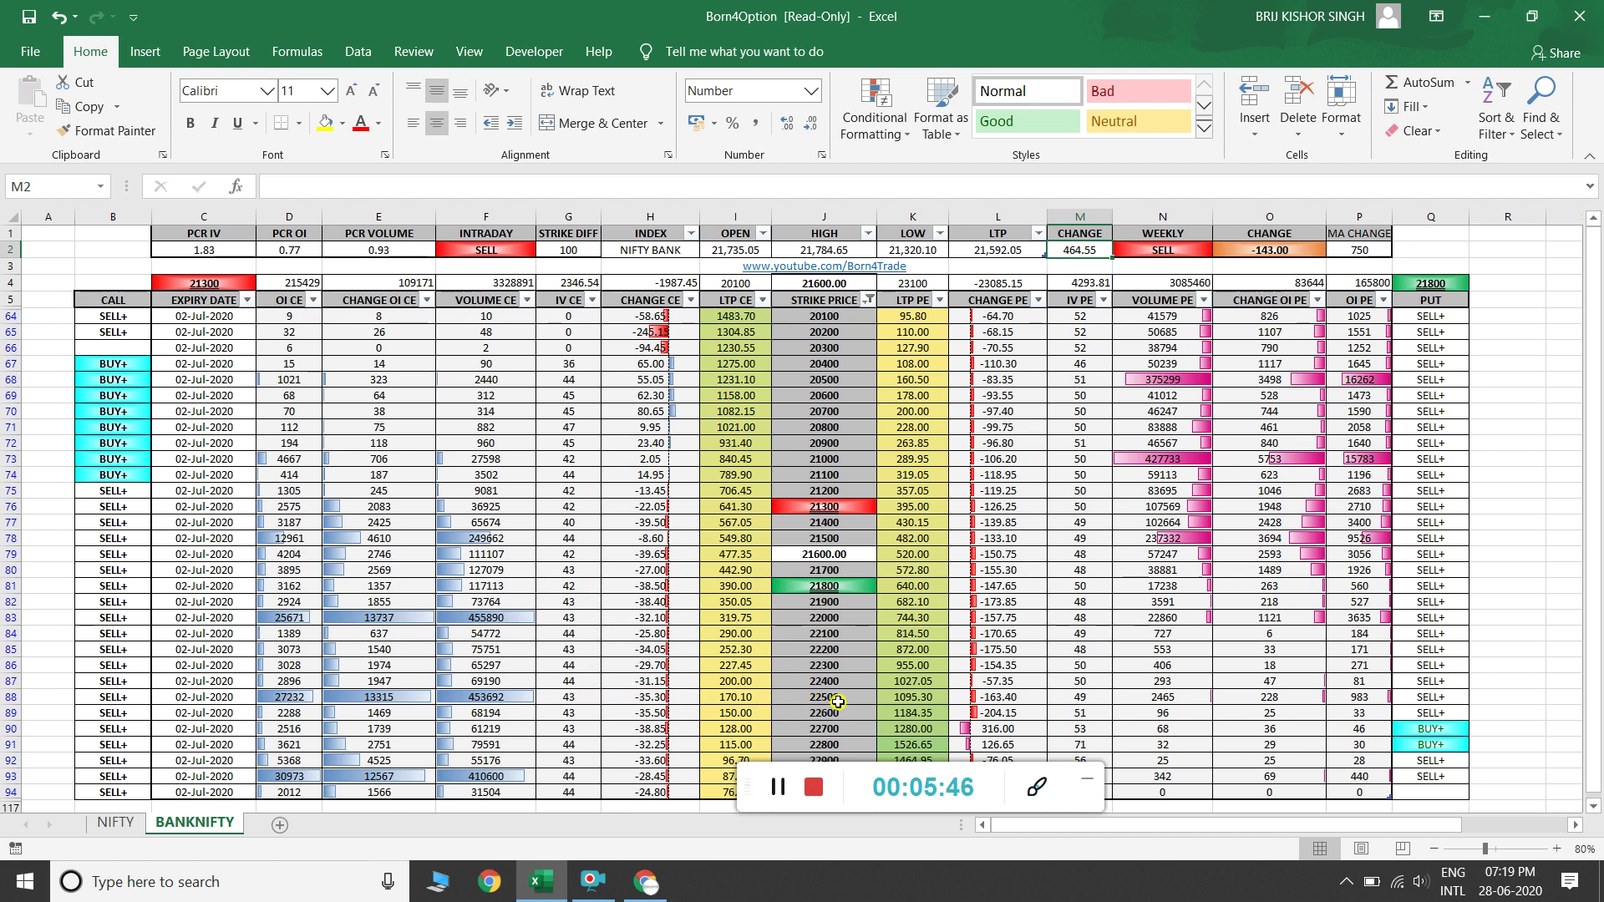
{"action": "scroll", "coordinate": [838, 701], "scroll_direction": "down", "scroll_amount": 1}
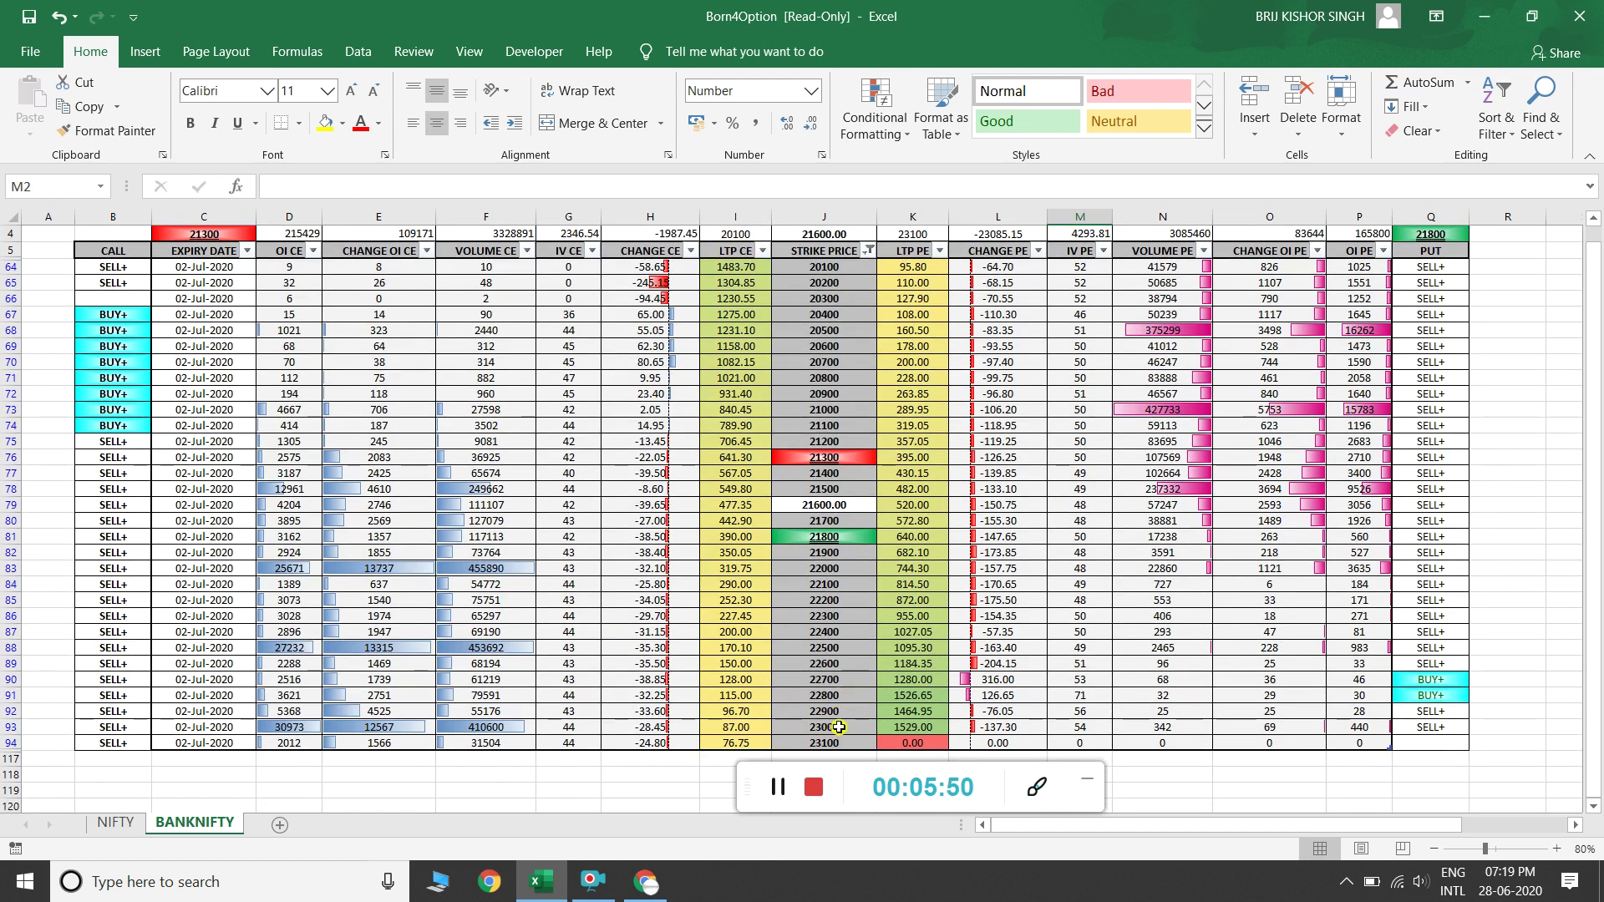
{"action": "left_click", "coordinate": [838, 508]}
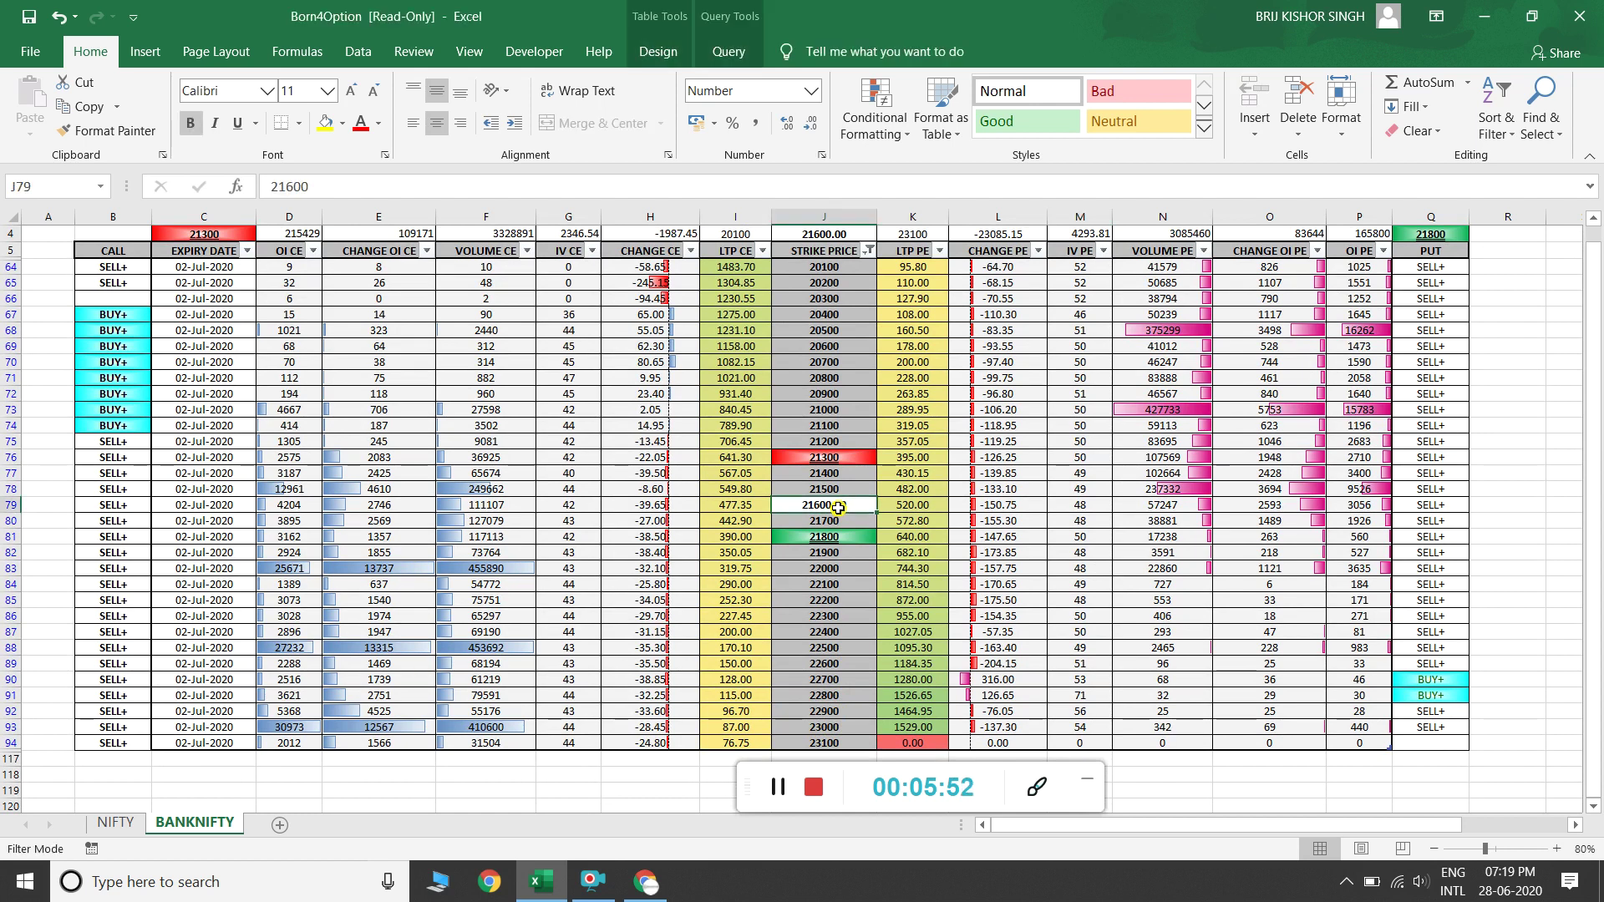
{"action": "scroll", "coordinate": [838, 508], "scroll_direction": "up", "scroll_amount": 1}
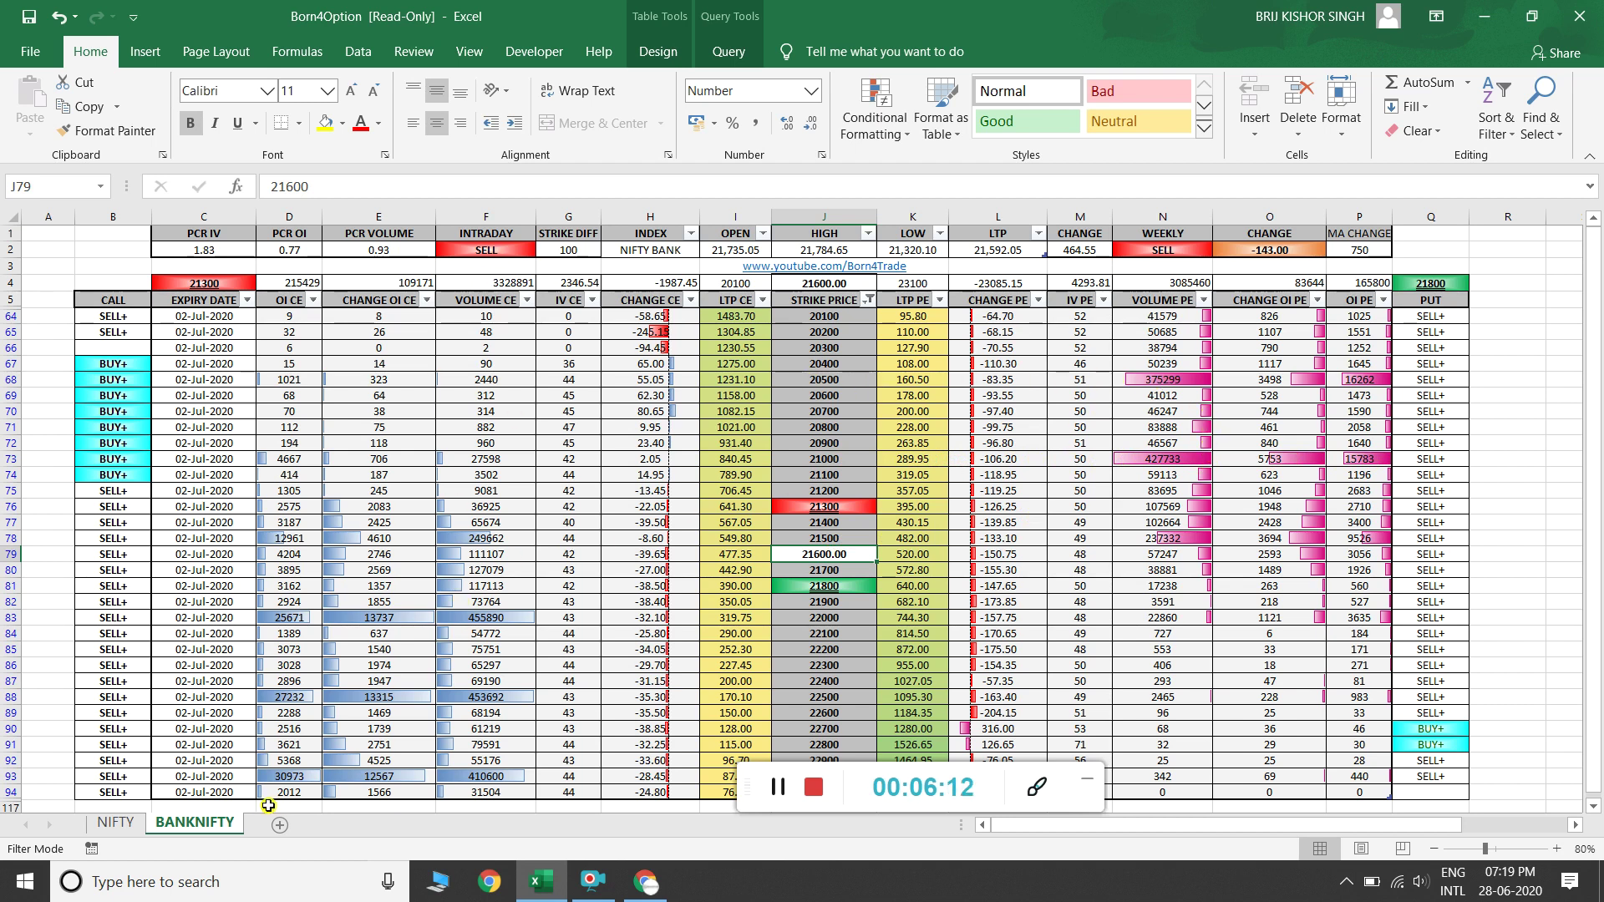
Switch to the NIFTY sheet and inspect its OPEN, HIGH, LOW, LTP, CHANGE, WEEKLY and INTRADAY summary cells
{"action": "left_click", "coordinate": [125, 825]}
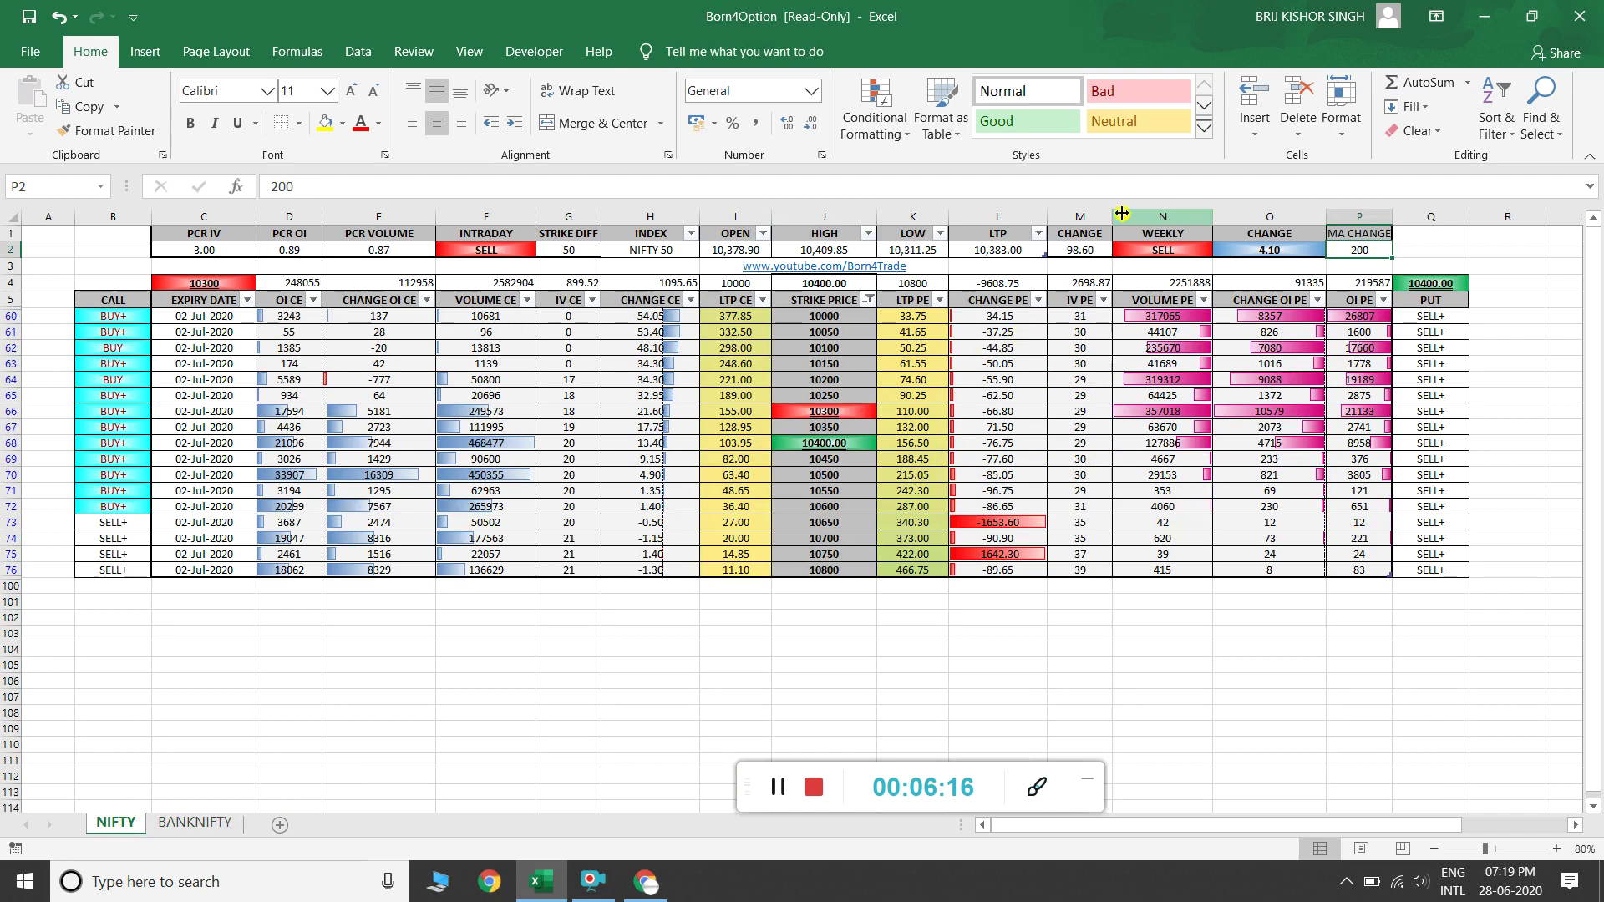
{"action": "left_click", "coordinate": [732, 250]}
{"action": "left_click", "coordinate": [846, 251]}
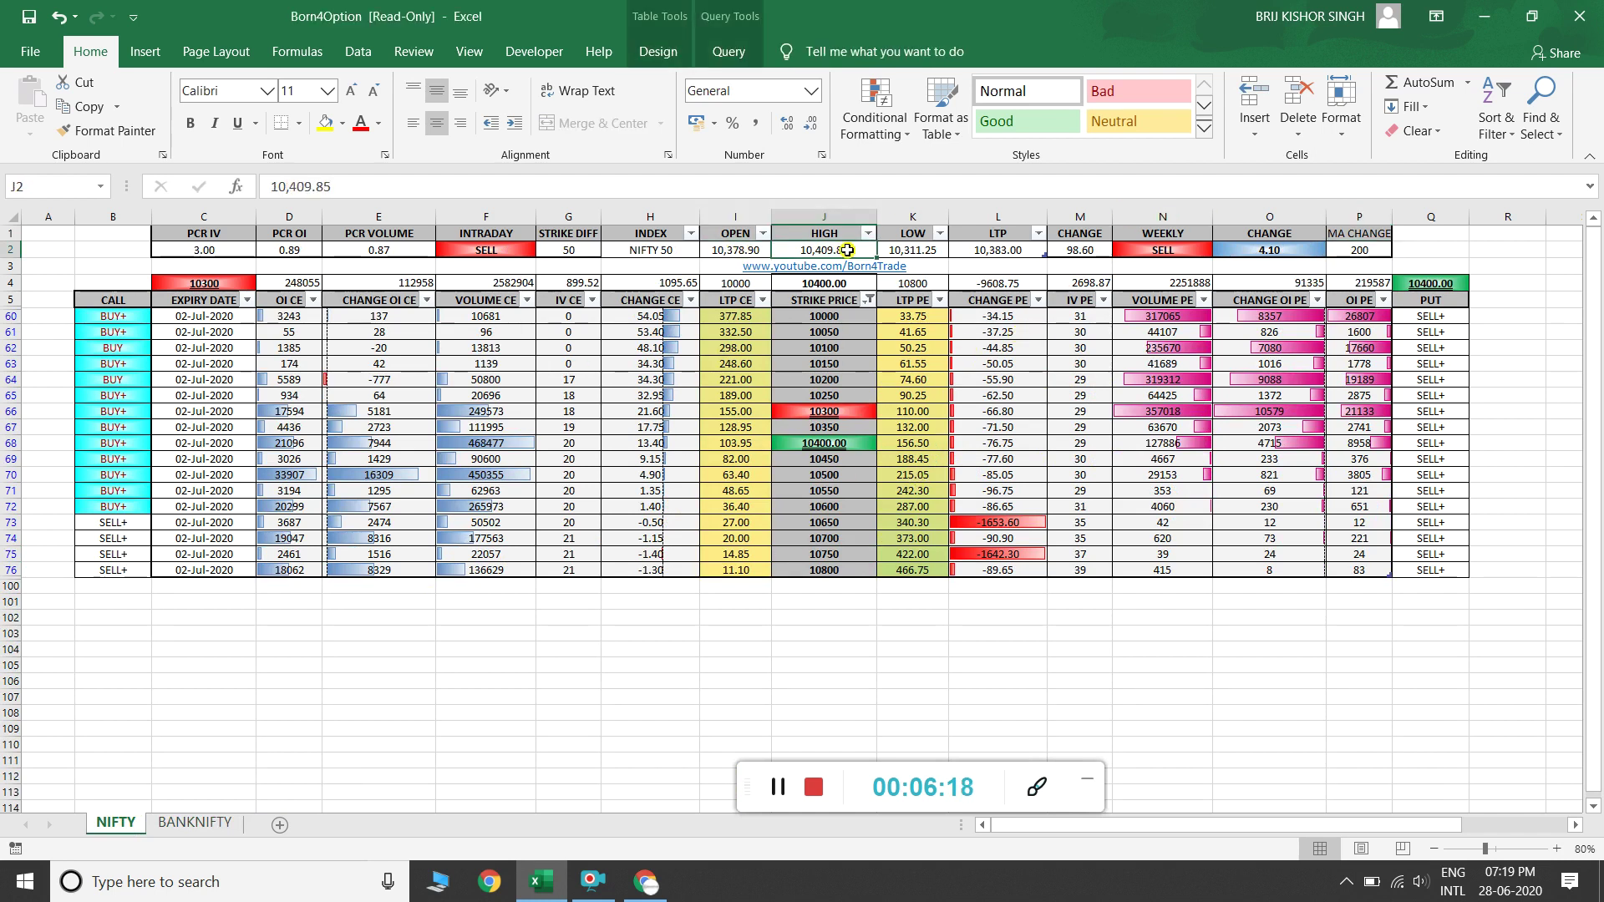
{"action": "left_click", "coordinate": [908, 248]}
{"action": "left_click", "coordinate": [1006, 250]}
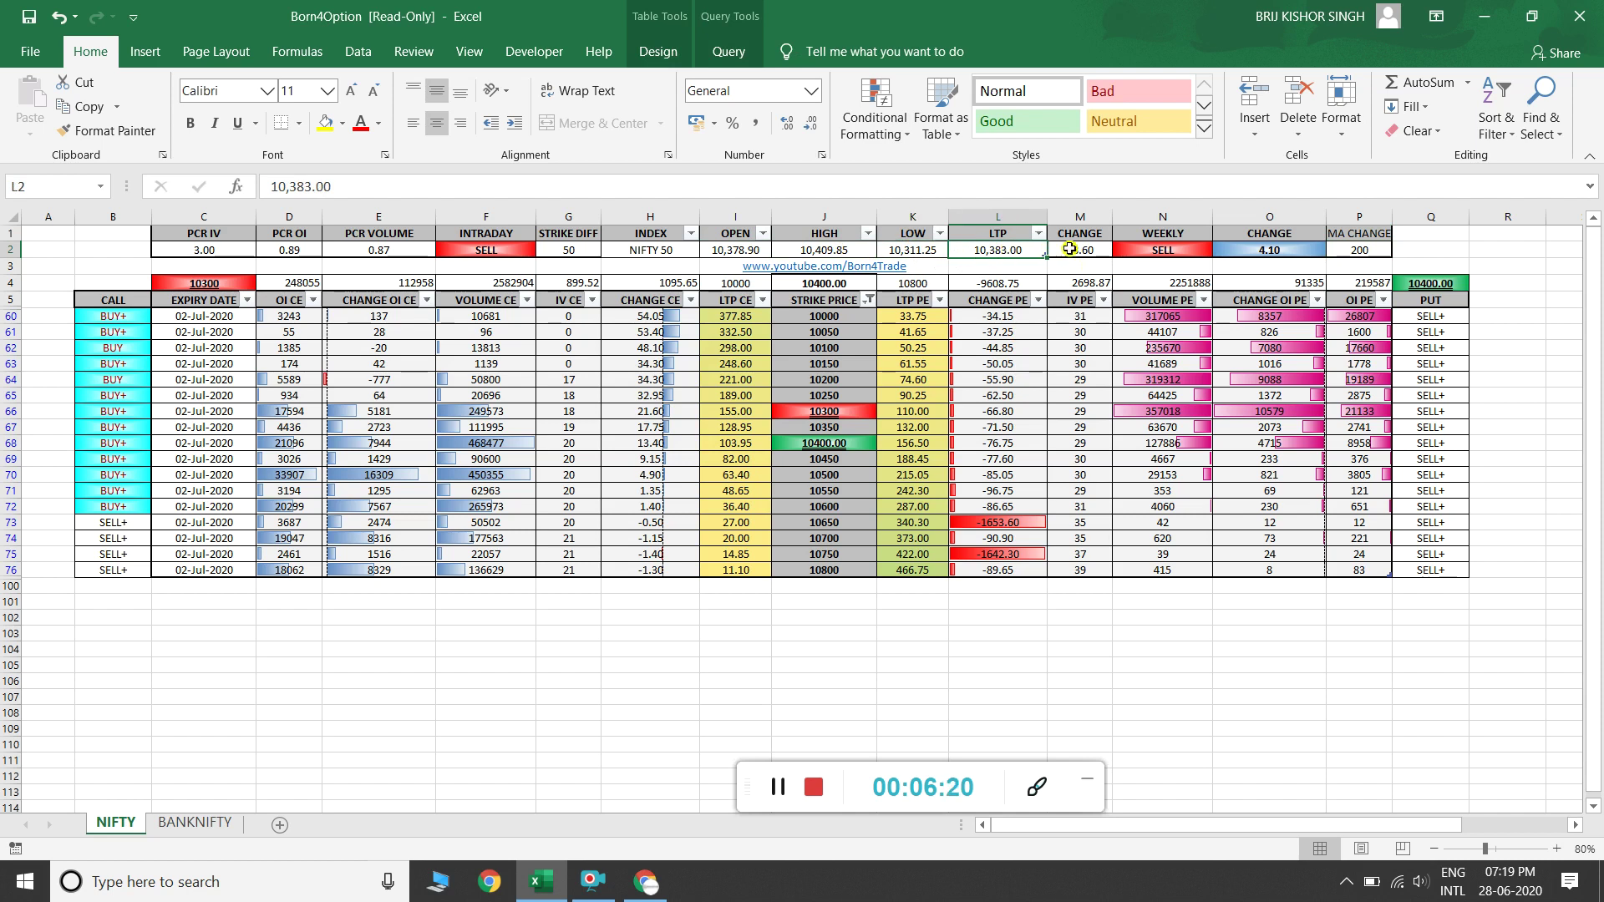
{"action": "left_click", "coordinate": [1072, 249]}
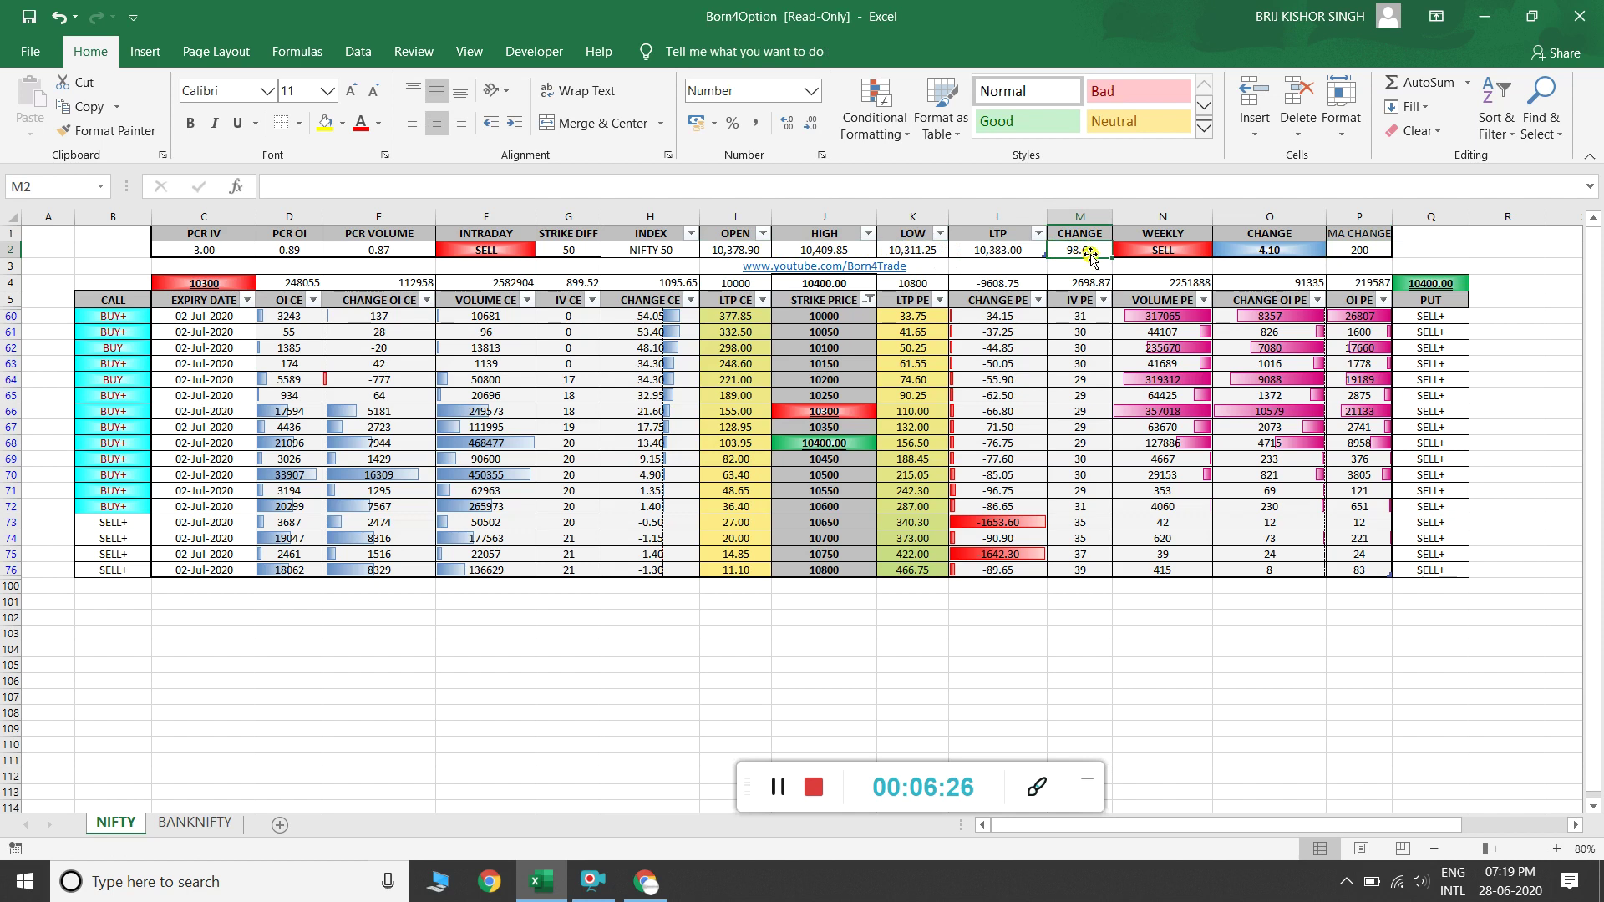
{"action": "left_click", "coordinate": [1161, 250]}
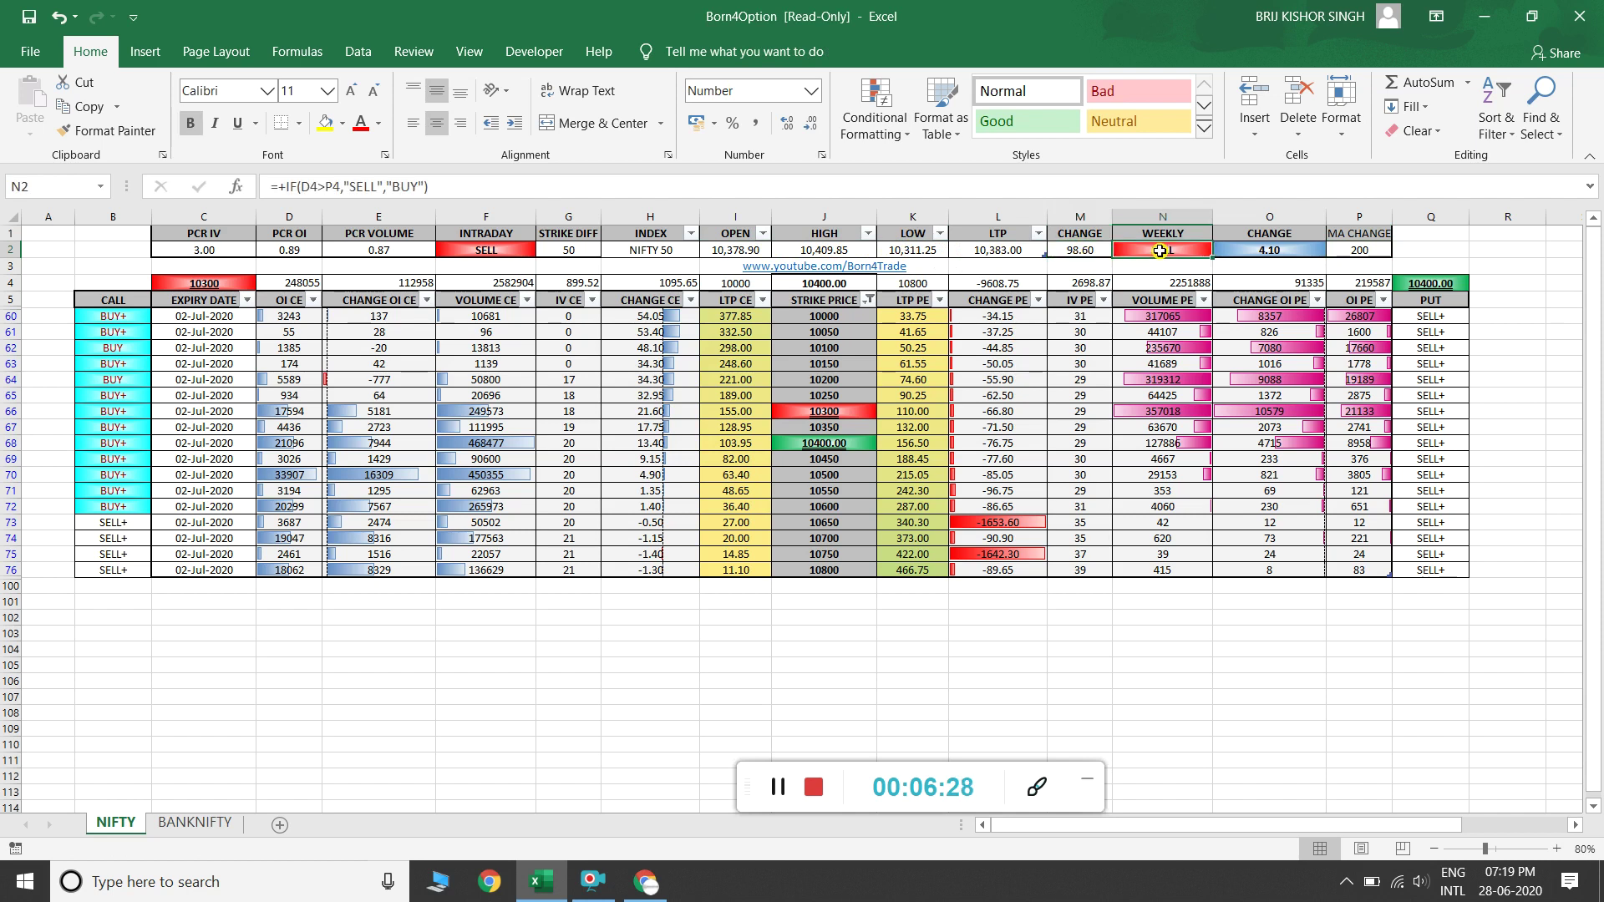
{"action": "left_click", "coordinate": [516, 252]}
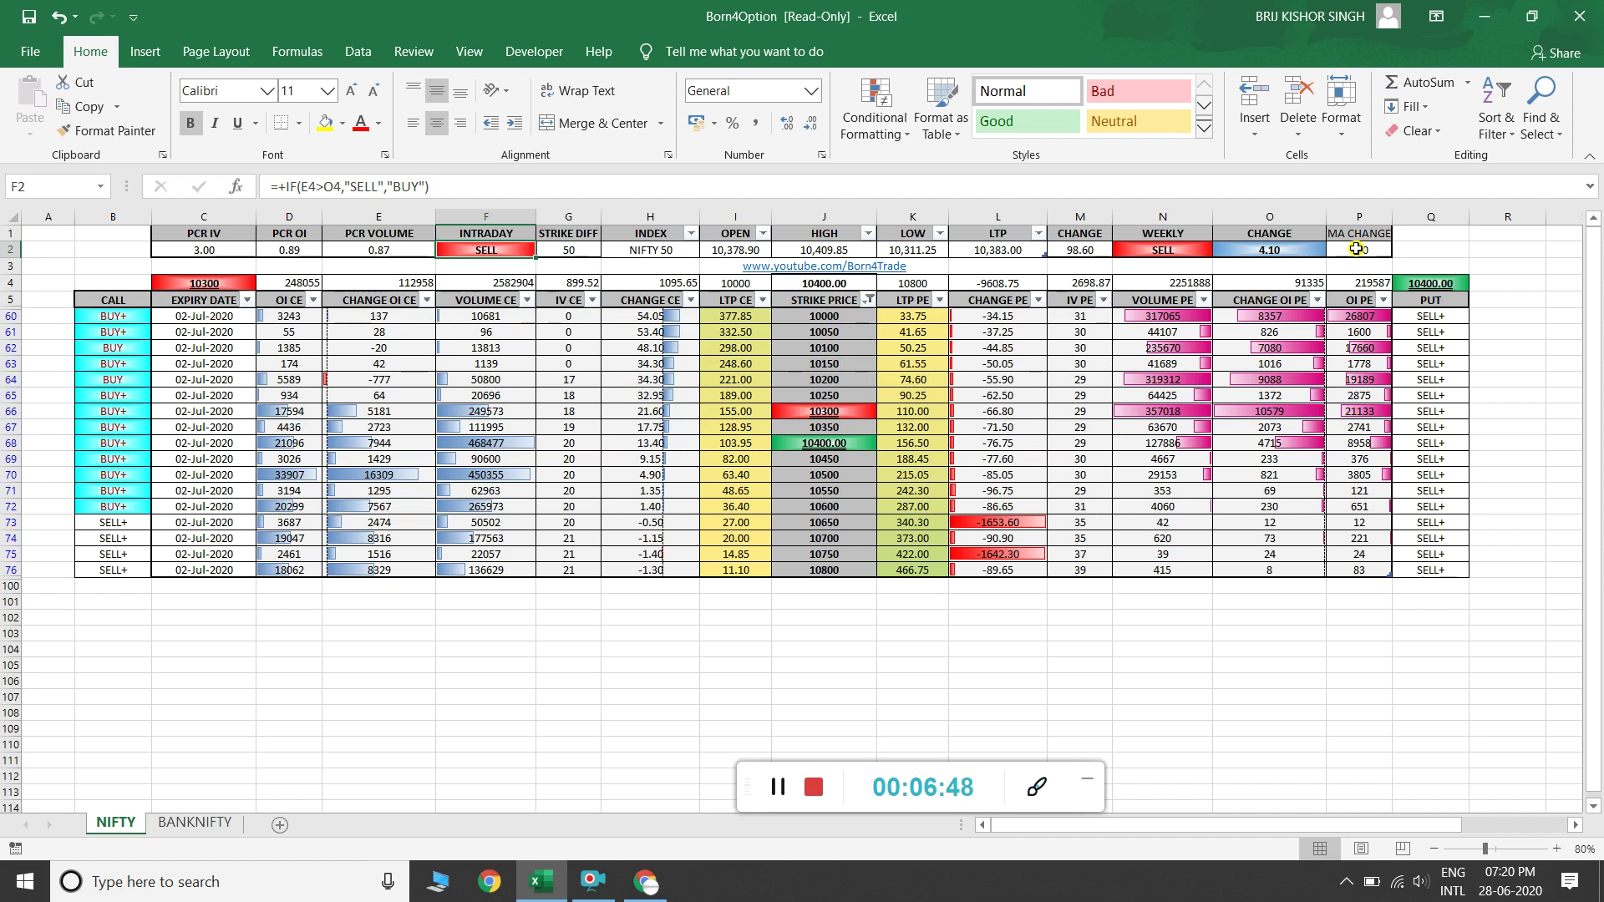
Switch to the browser, open the INDEX sheet from the Born4Trade page and look through its trend tables and index charts
{"action": "left_click", "coordinate": [769, 786]}
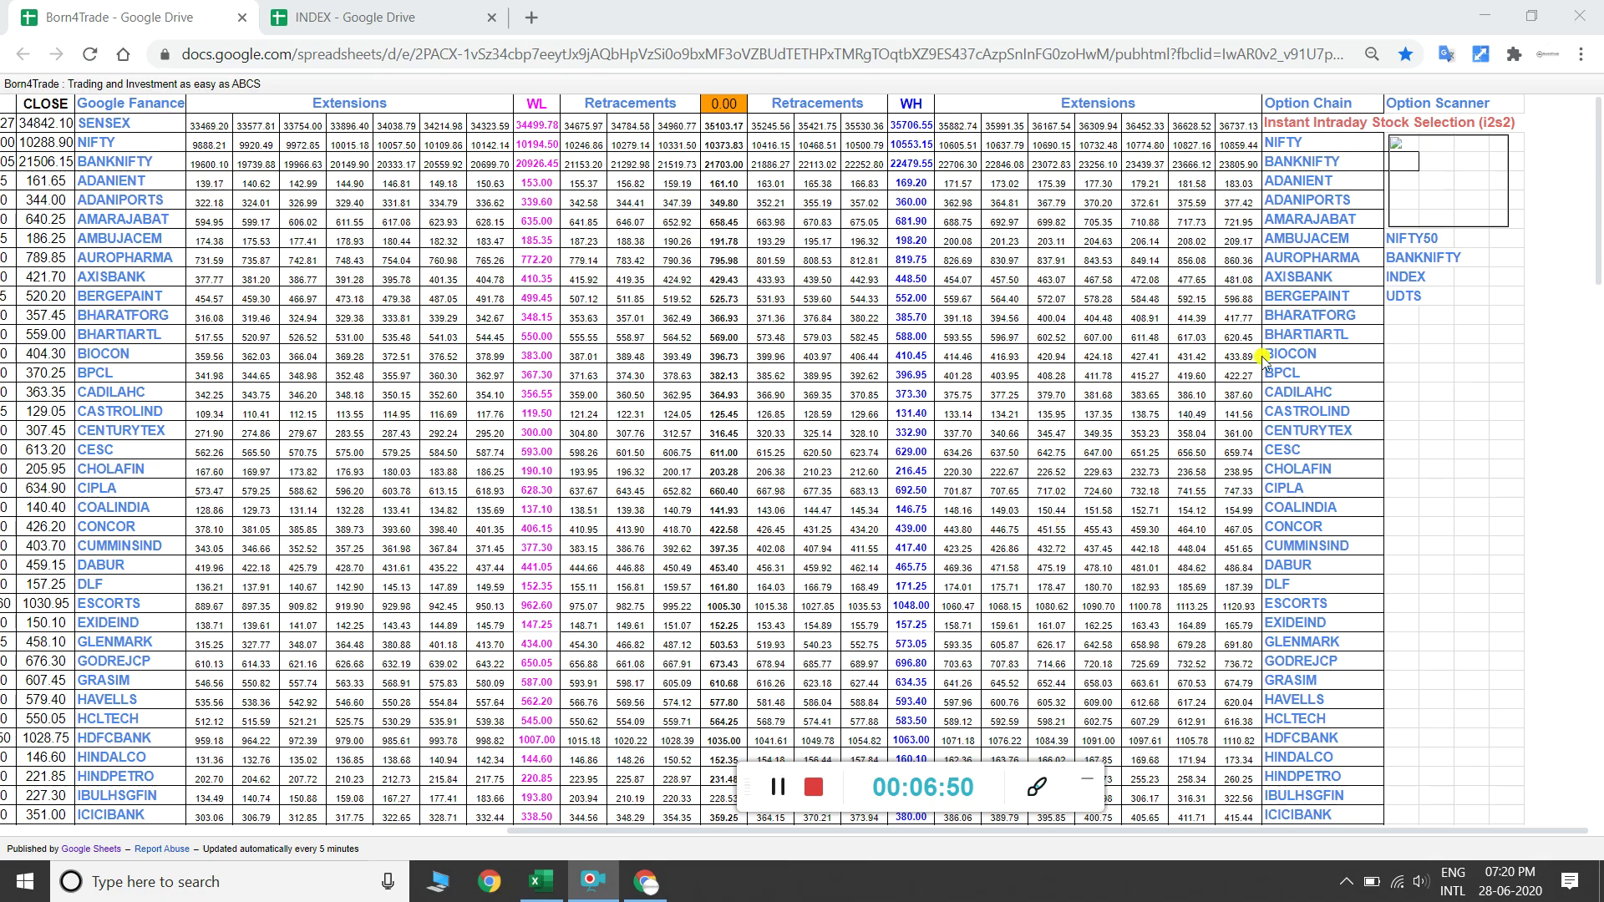
{"action": "left_click", "coordinate": [1393, 282]}
{"action": "scroll", "coordinate": [1043, 526], "scroll_direction": "down", "scroll_amount": 5}
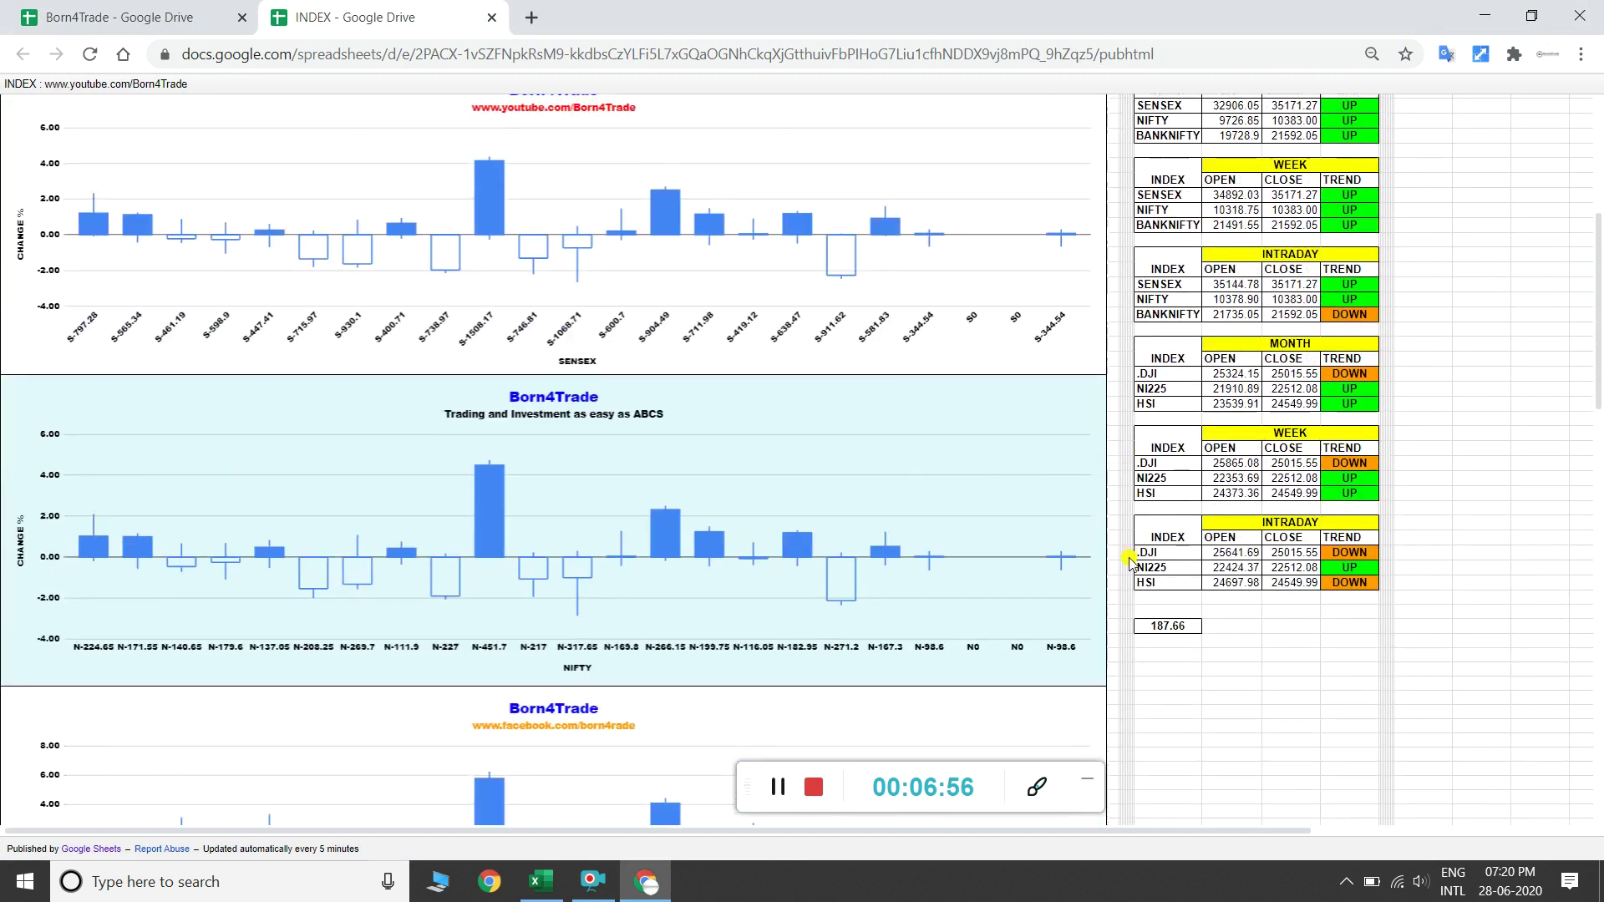
{"action": "scroll", "coordinate": [751, 508], "scroll_direction": "down", "scroll_amount": 3}
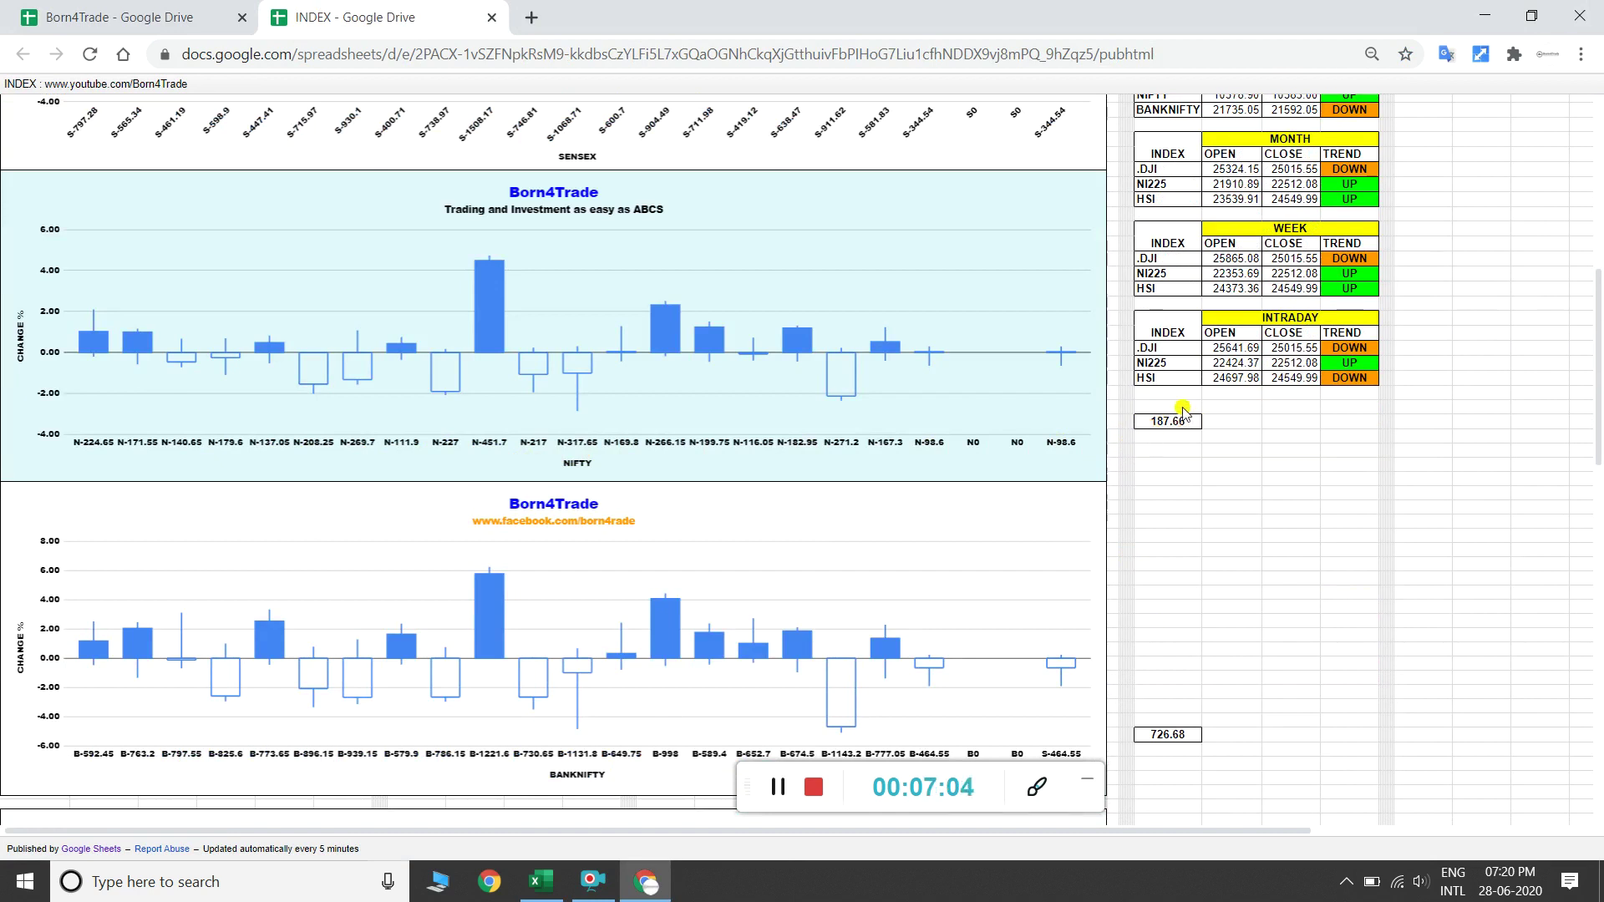
{"action": "scroll", "coordinate": [1065, 729], "scroll_direction": "down", "scroll_amount": 4}
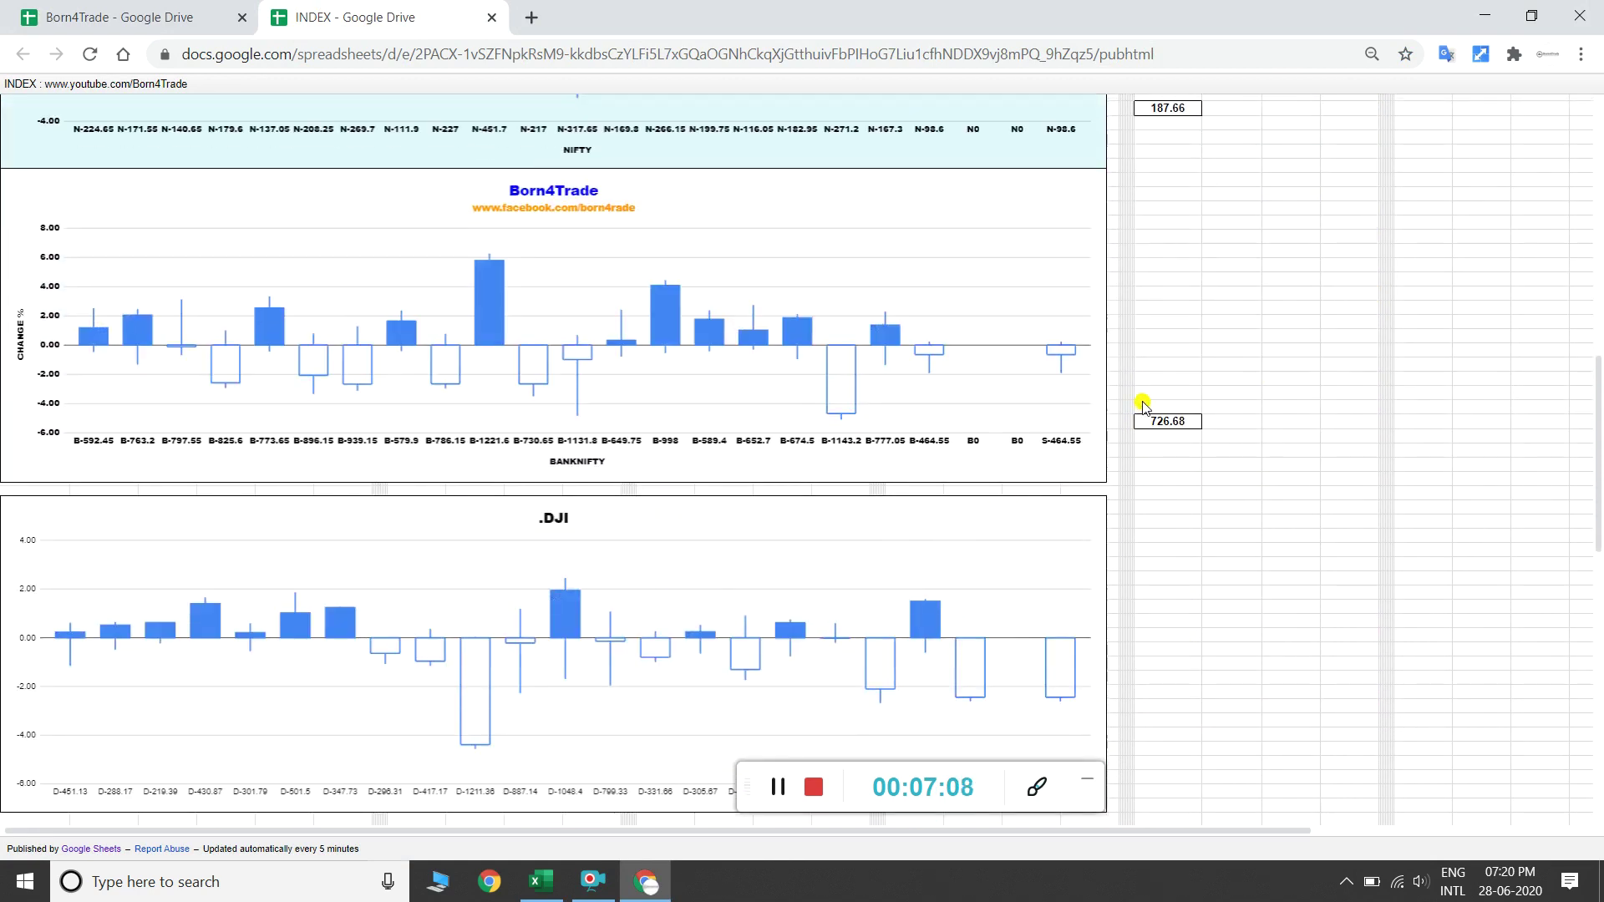
Search Google for born4trade in the new browser tab
{"action": "left_click", "coordinate": [769, 792]}
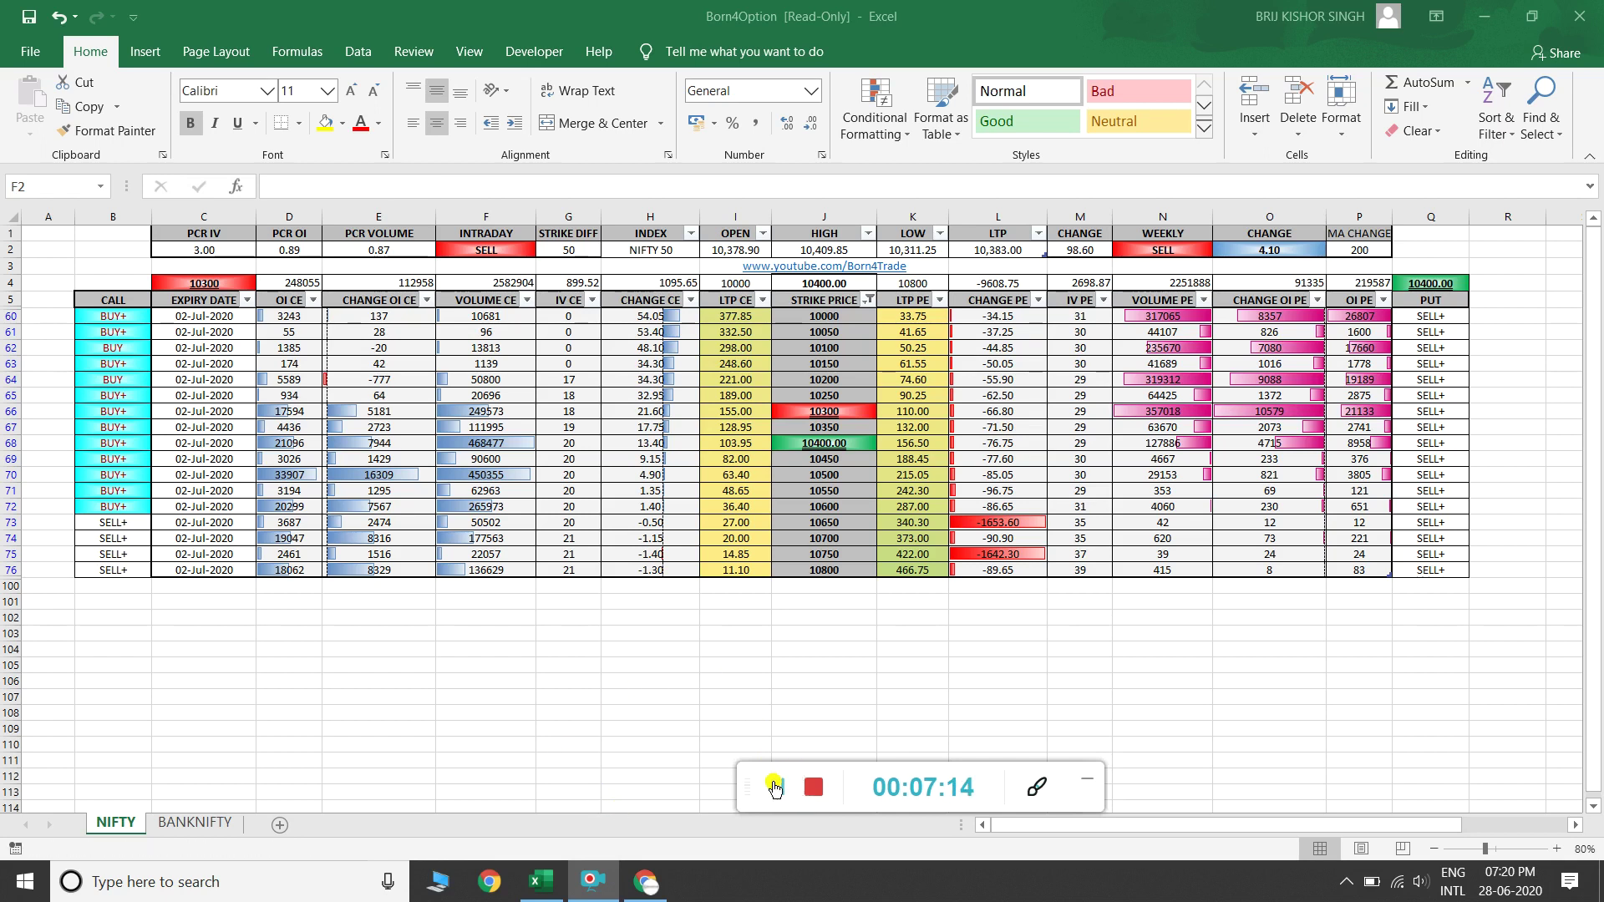
{"action": "left_click", "coordinate": [775, 787]}
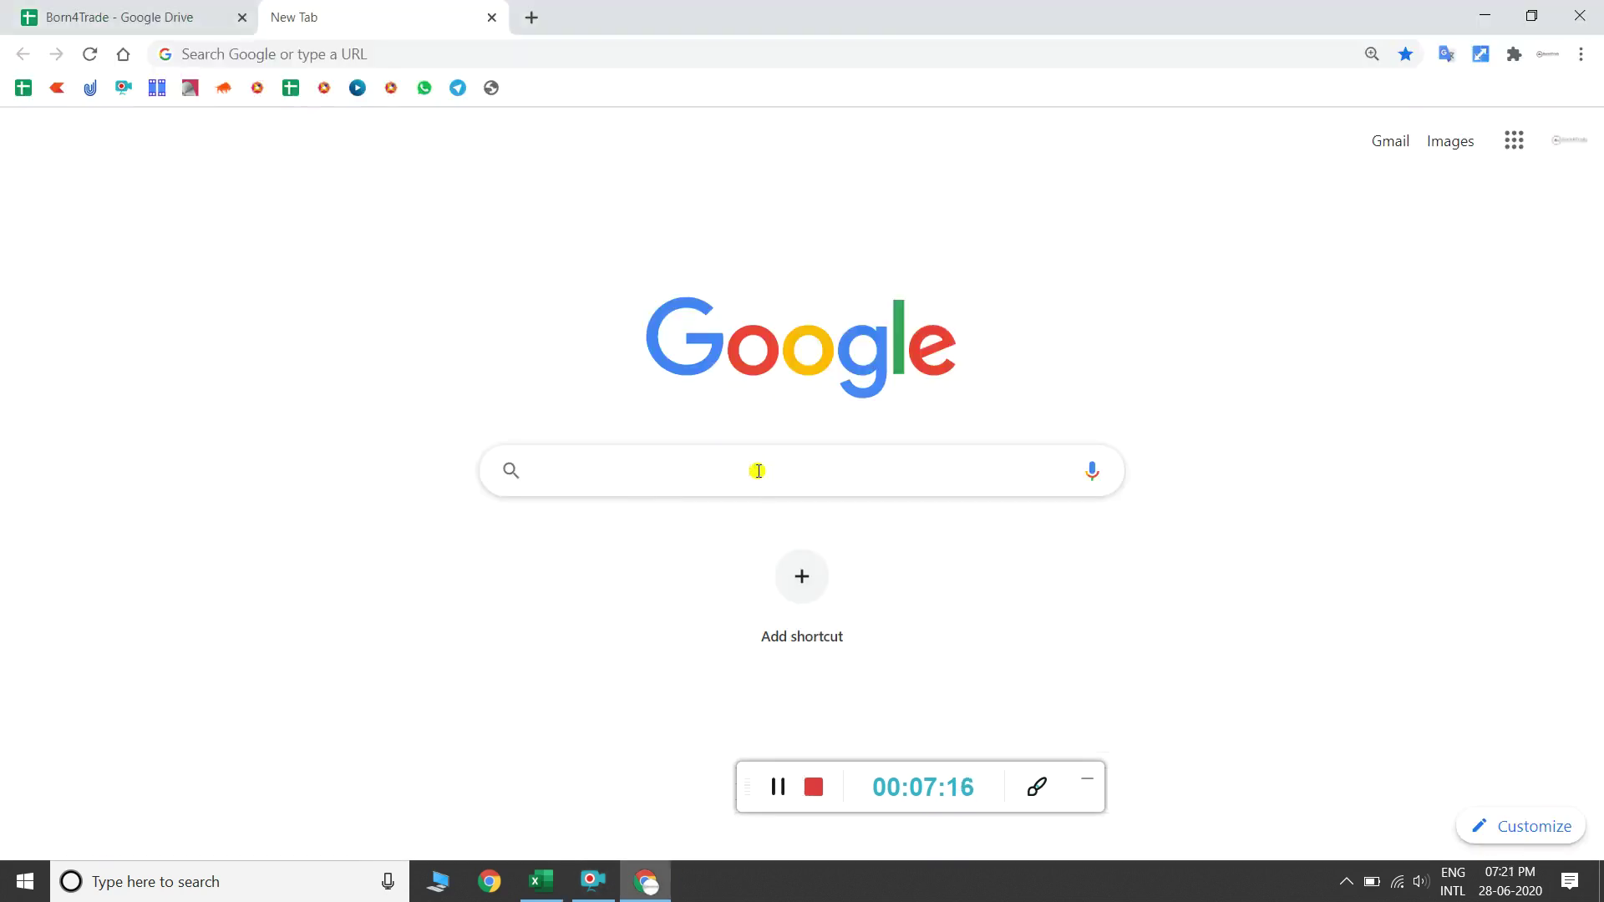
{"action": "left_click", "coordinate": [757, 471]}
{"action": "type", "text": "born"}
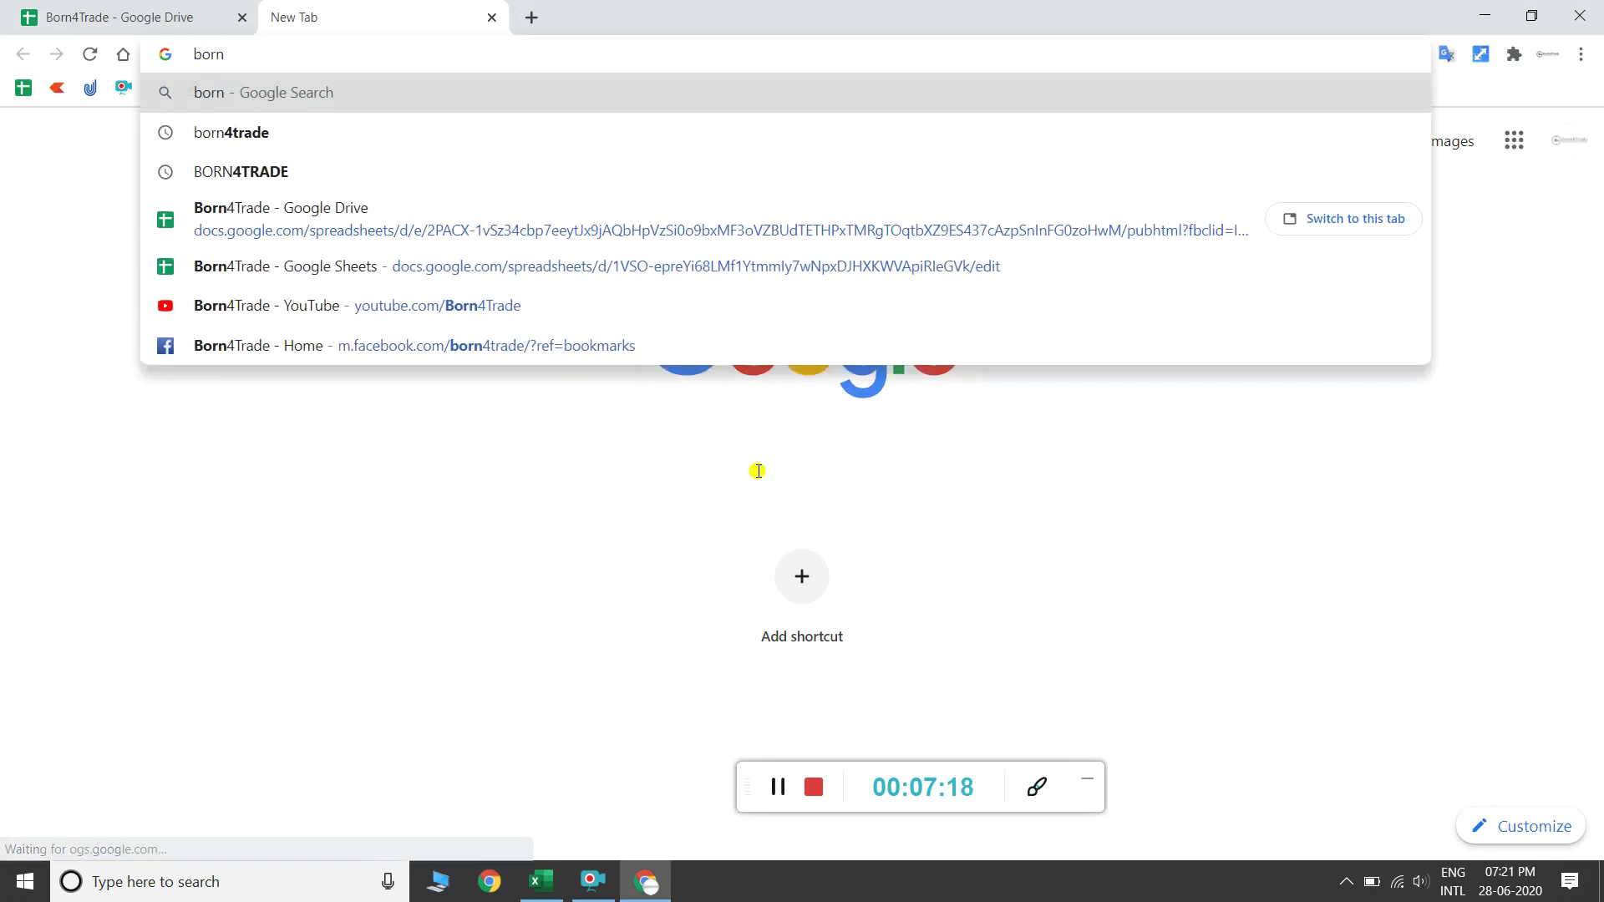
{"action": "type", "text": "4trade"}
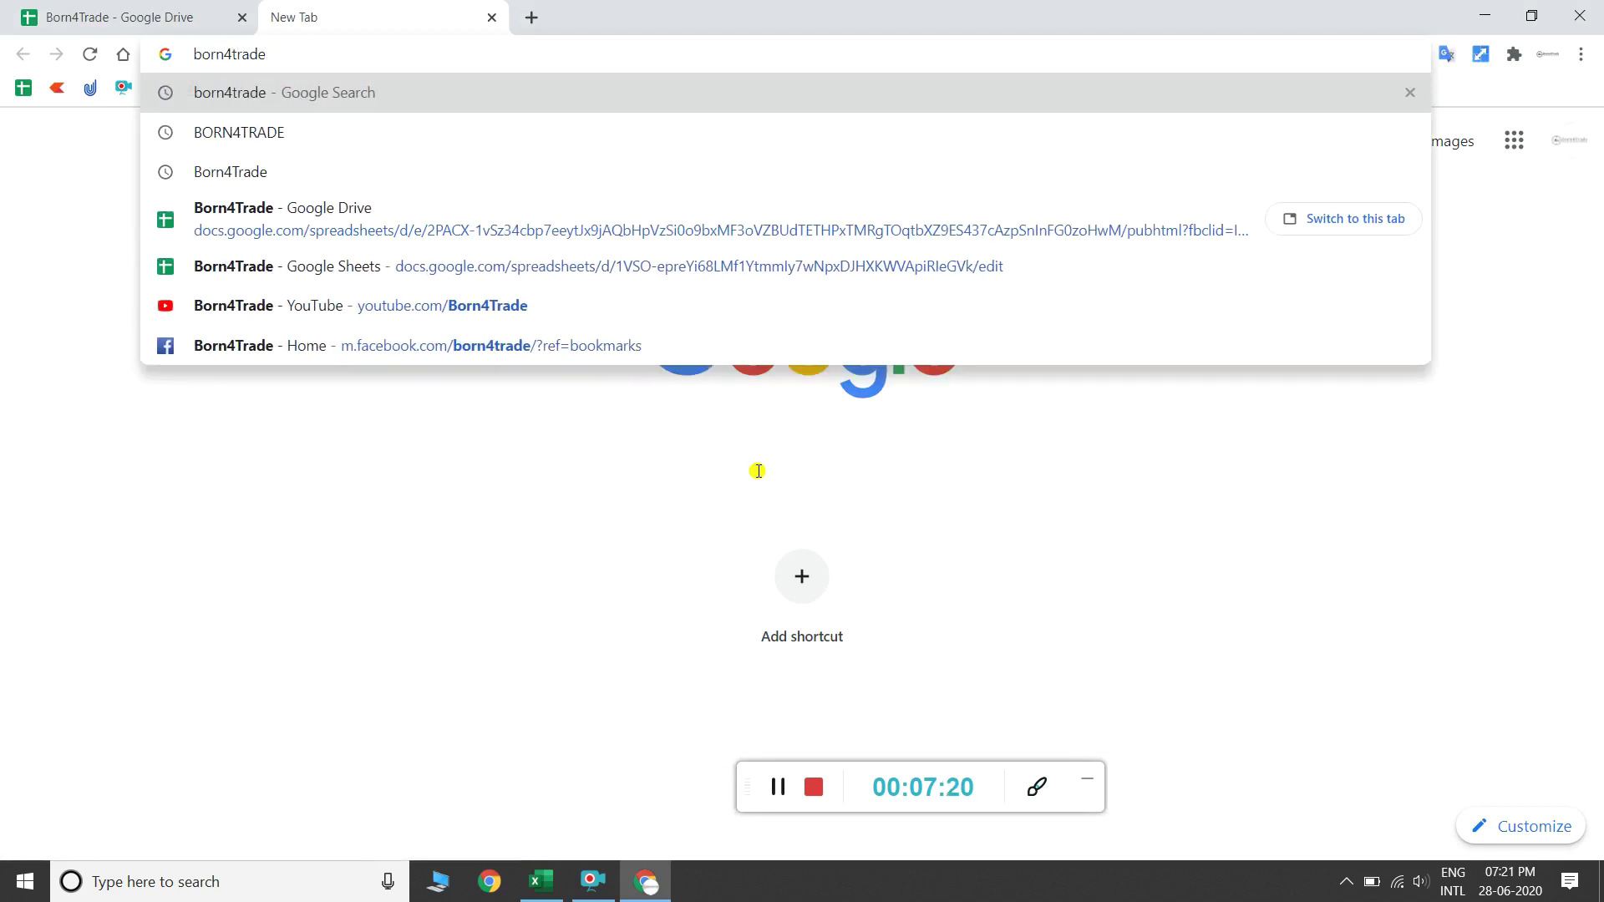
{"action": "key", "text": "Return"}
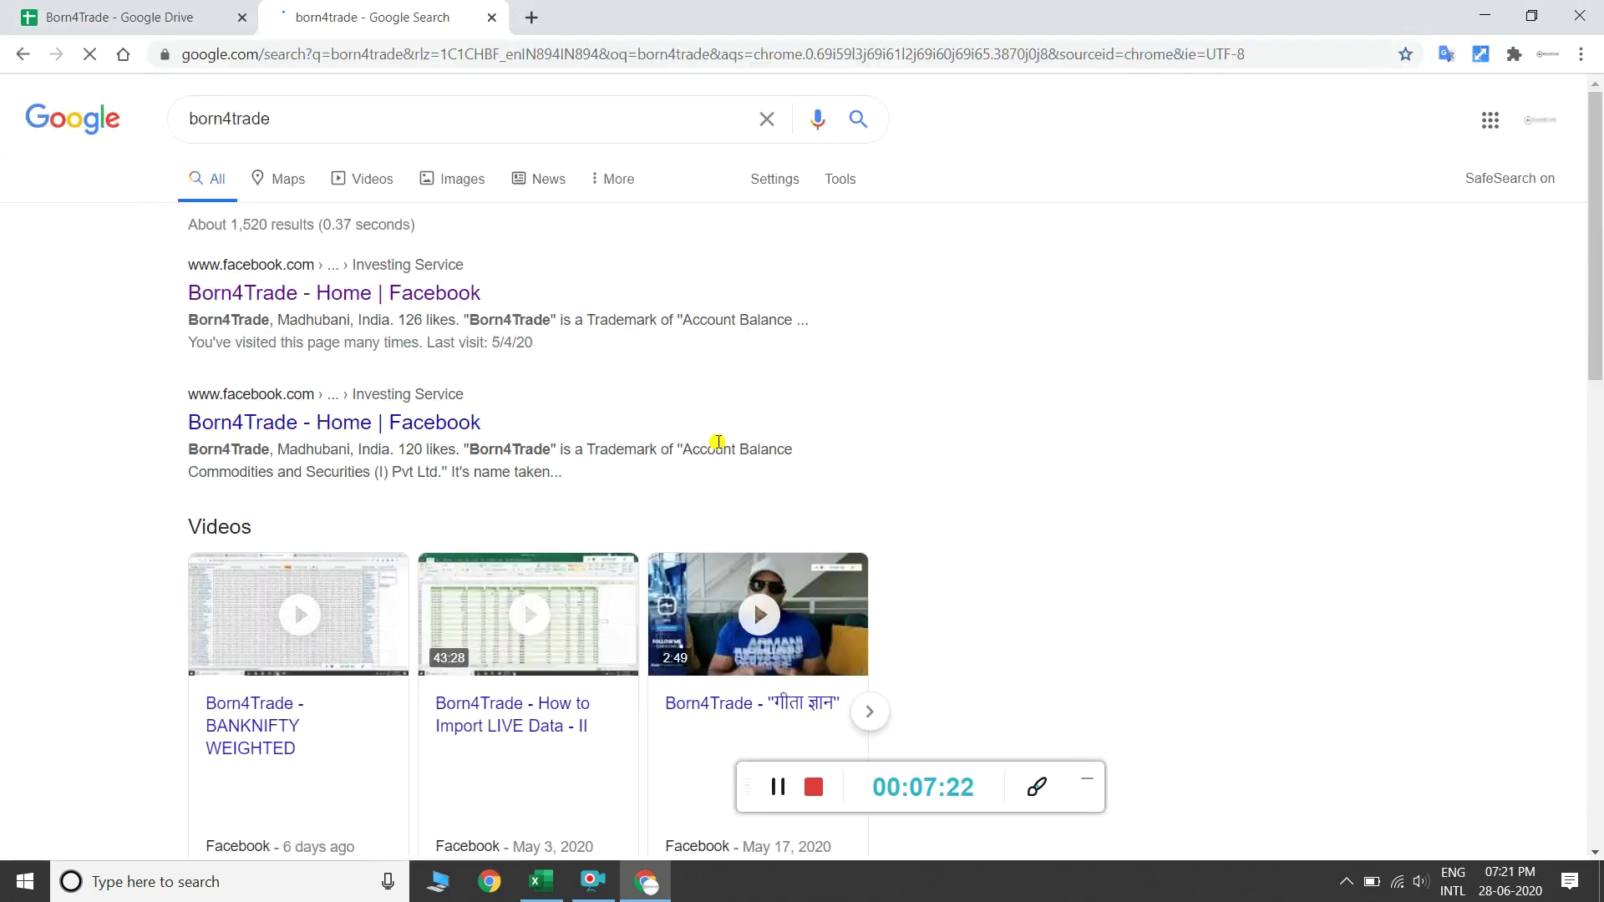
Open the Born4Trade YouTube channel from the search results and pause its featured video
{"action": "scroll", "coordinate": [433, 449], "scroll_direction": "down", "scroll_amount": 3}
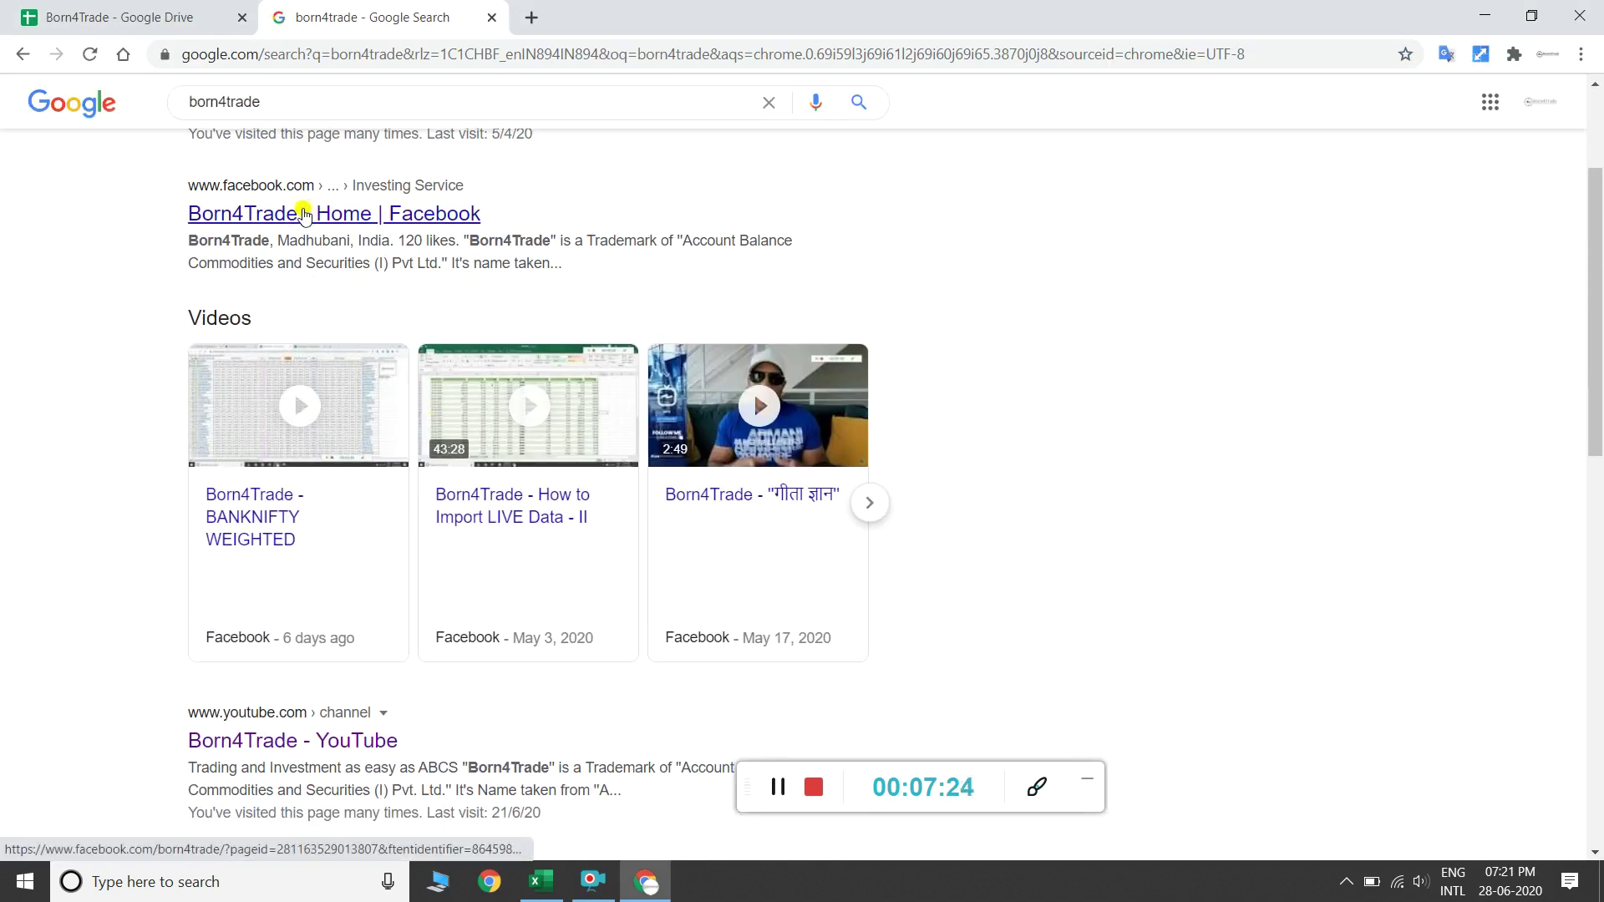
{"action": "scroll", "coordinate": [302, 535], "scroll_direction": "down", "scroll_amount": 2}
{"action": "left_click", "coordinate": [276, 532]}
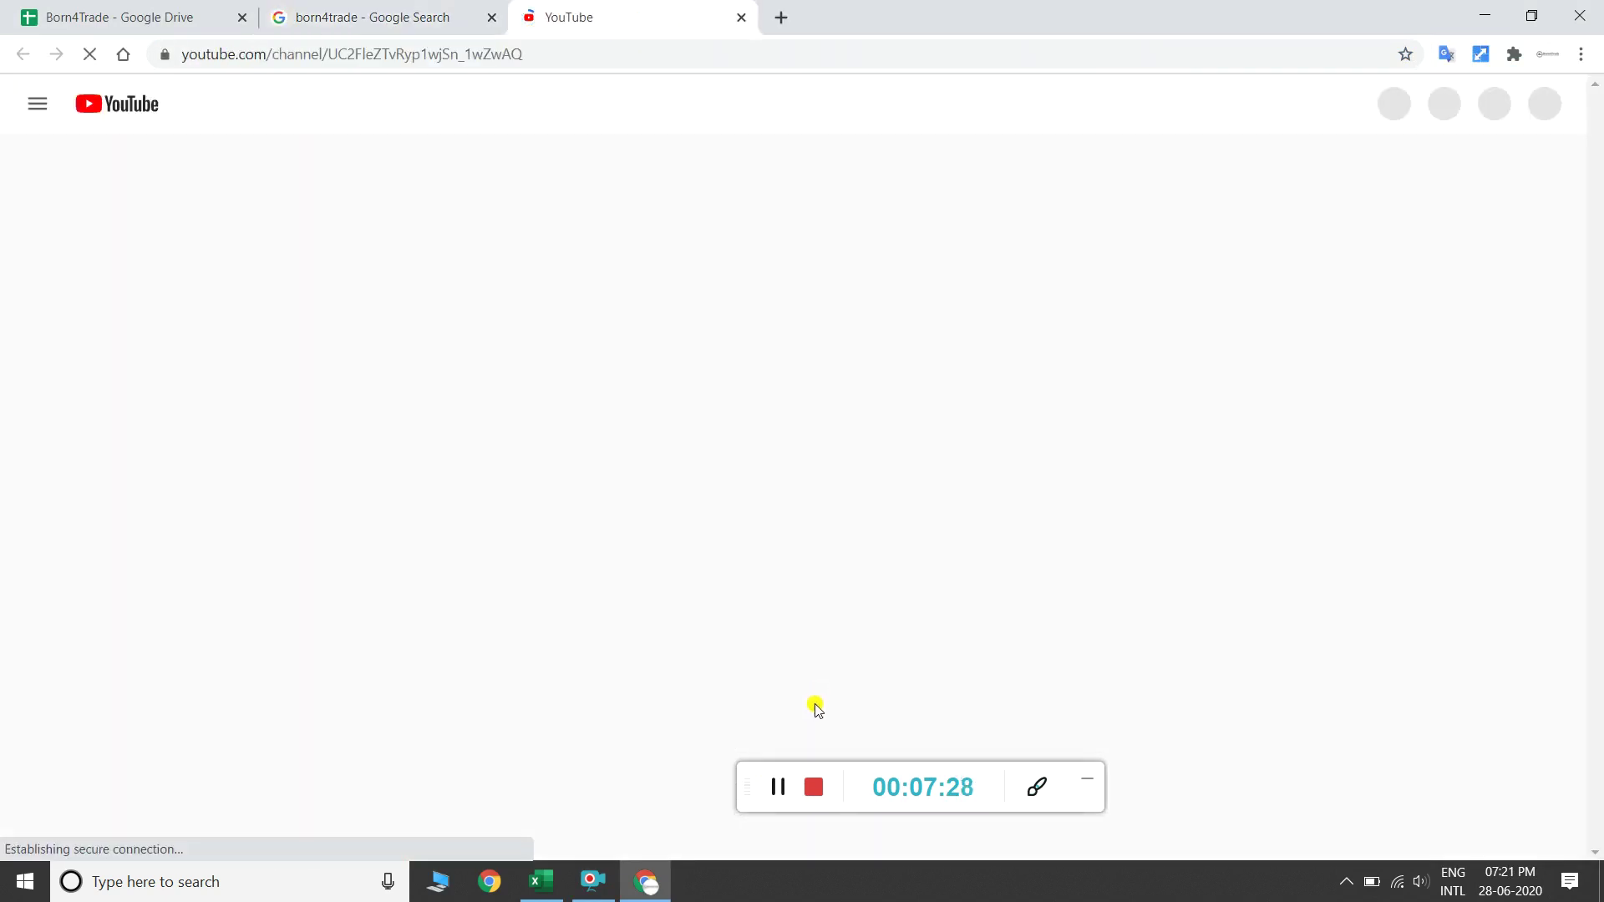
{"action": "left_click", "coordinate": [397, 760]}
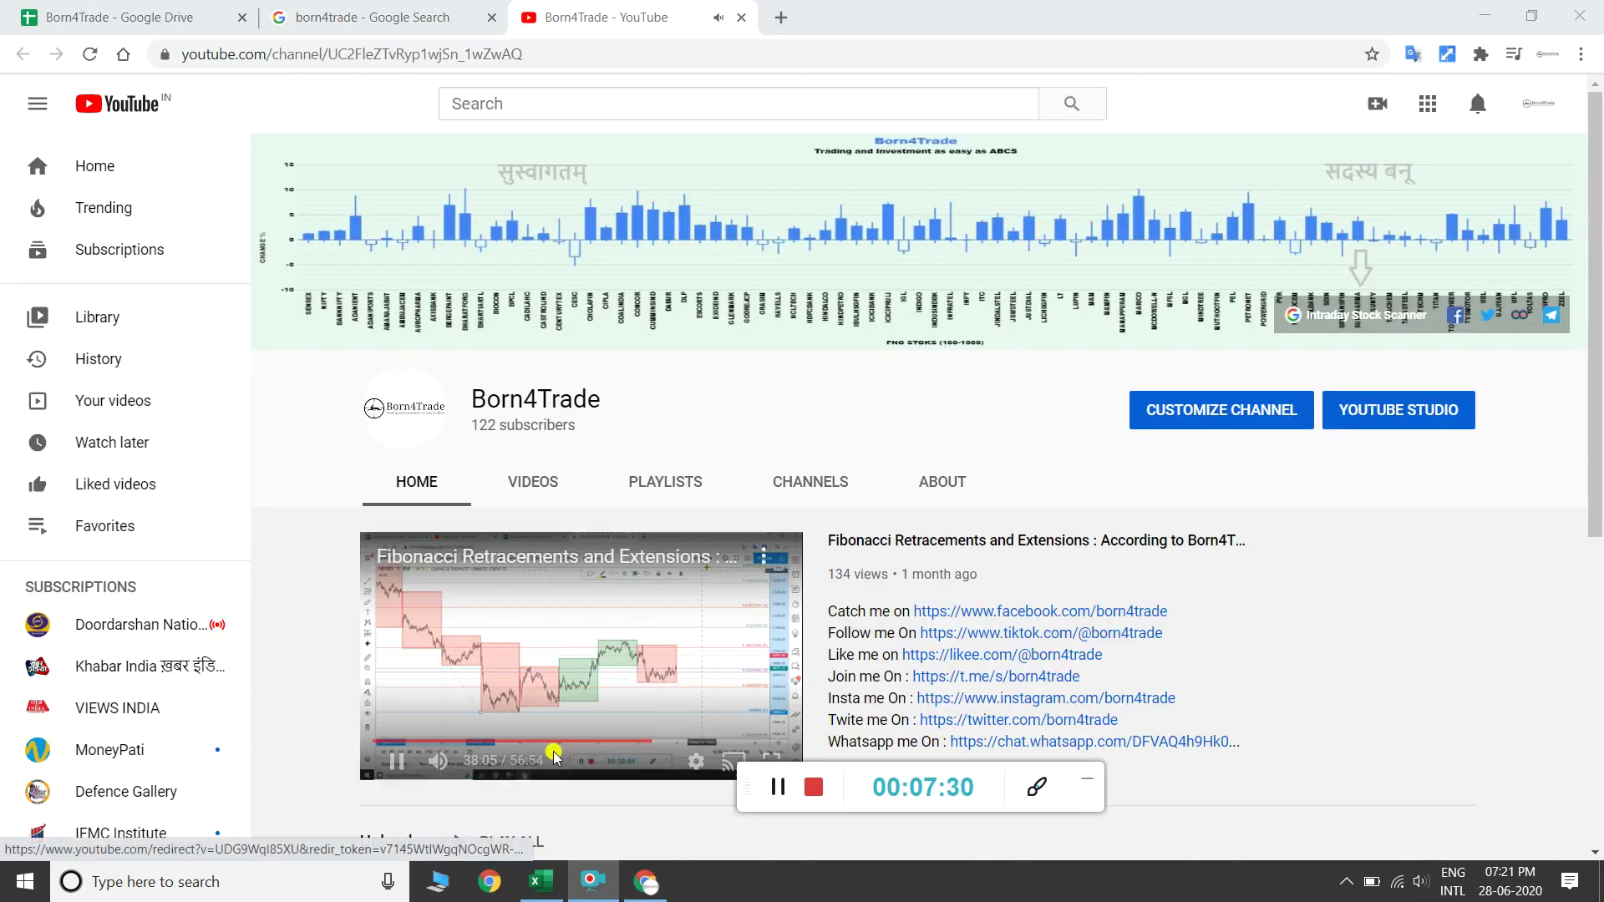
Pause the channel's featured video and view the Born4Trade Telegram page through the banner link before returning to the YouTube channel
{"action": "key", "text": "k"}
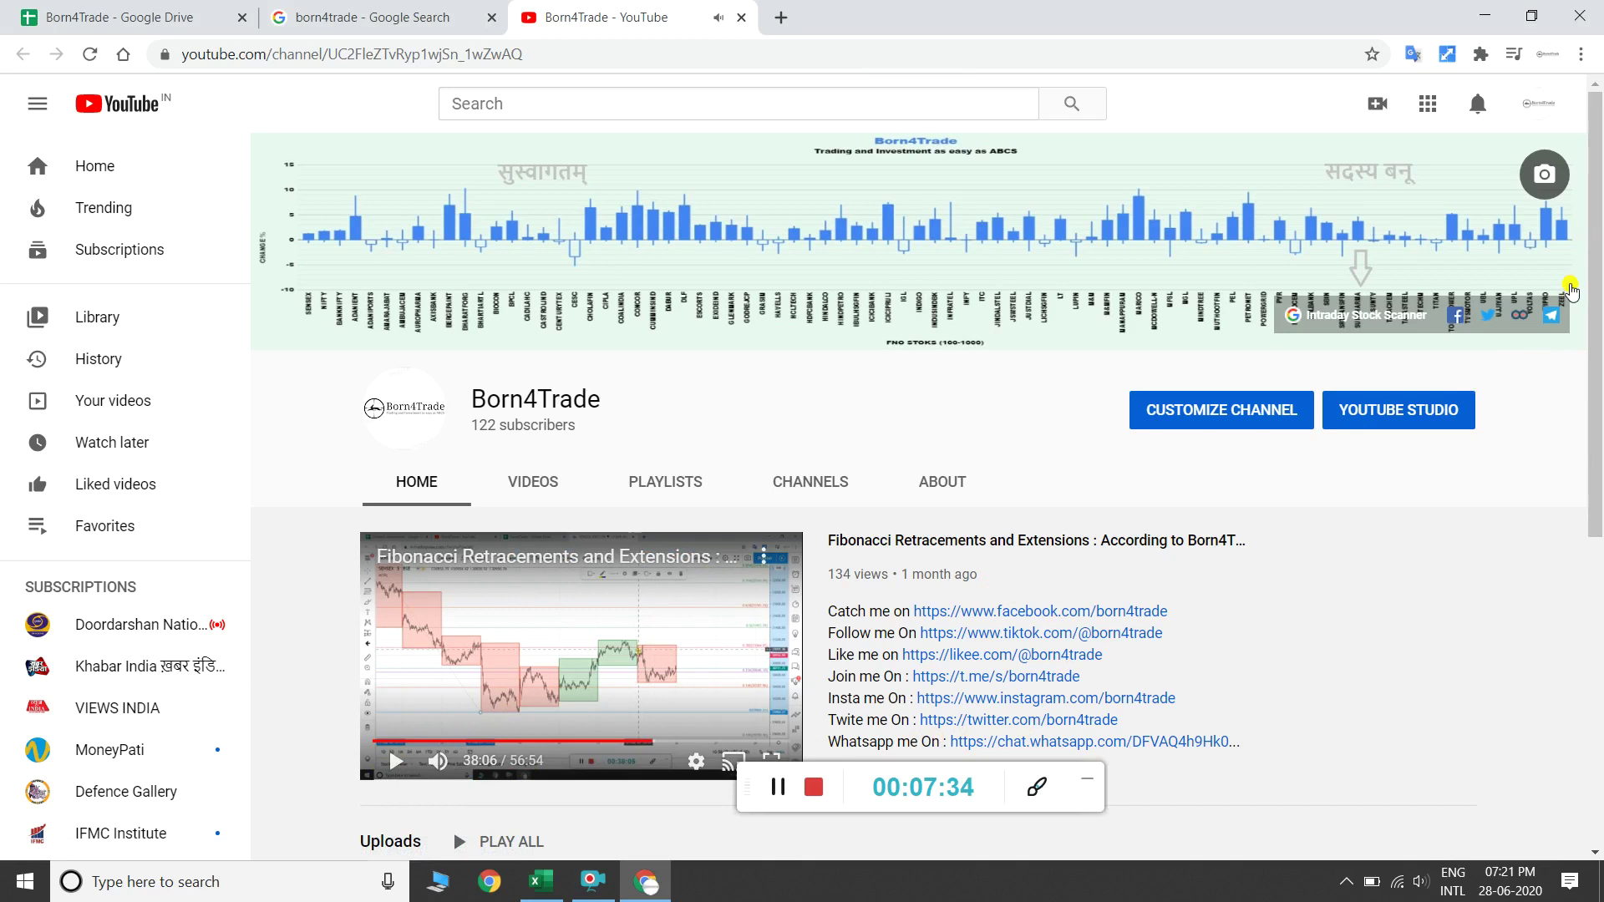
{"action": "left_click", "coordinate": [1556, 317]}
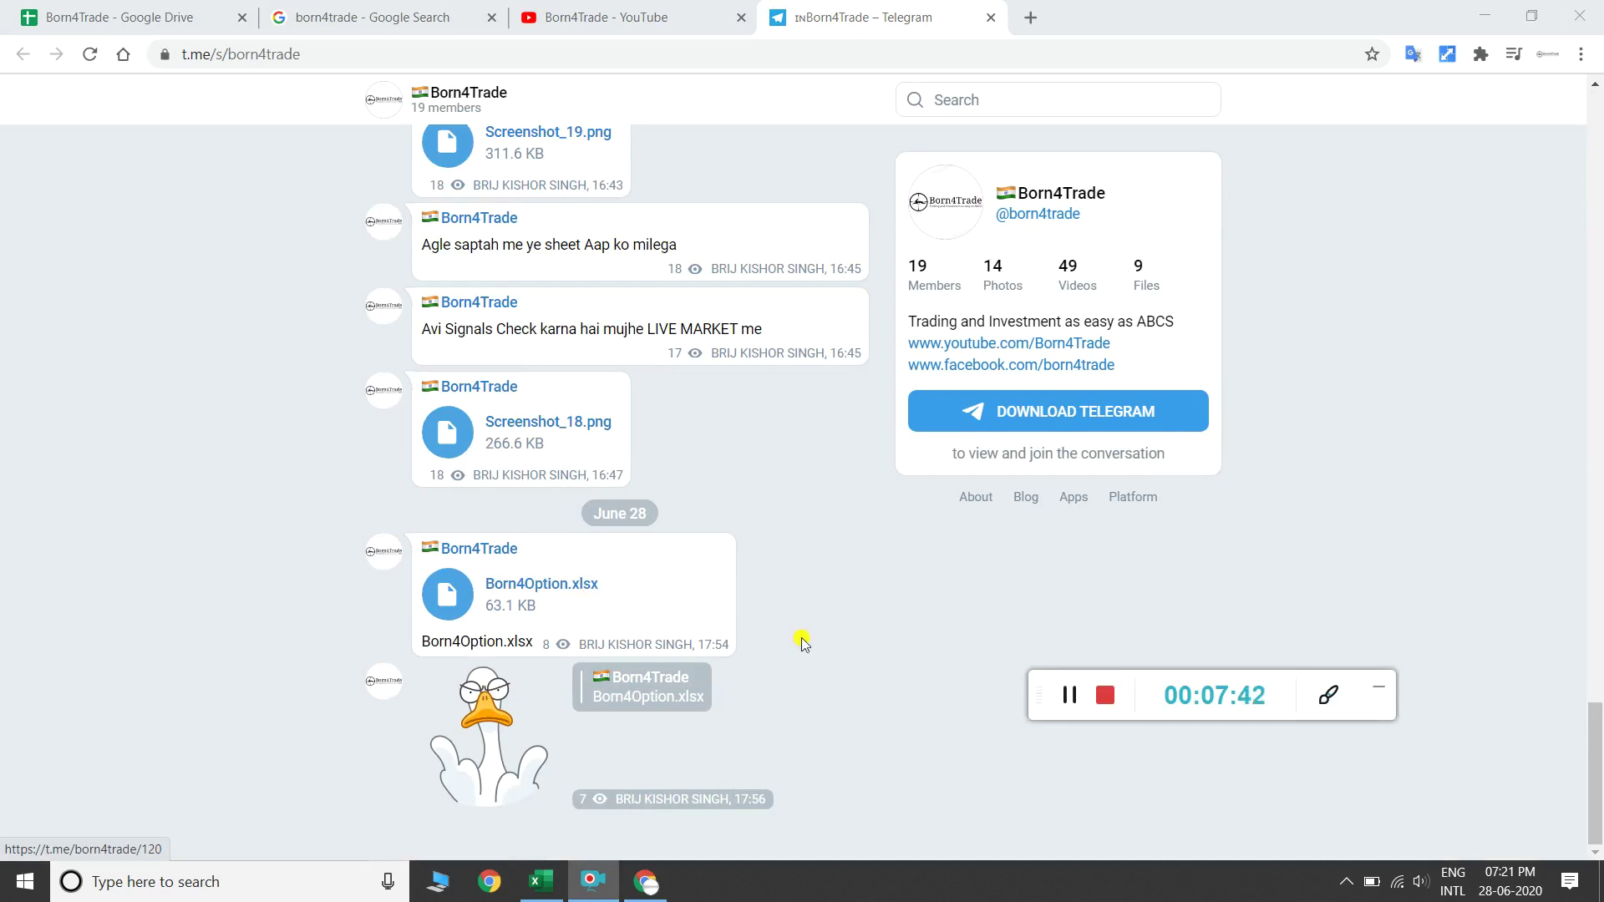
{"action": "key", "text": "ctrl+shift+Tab"}
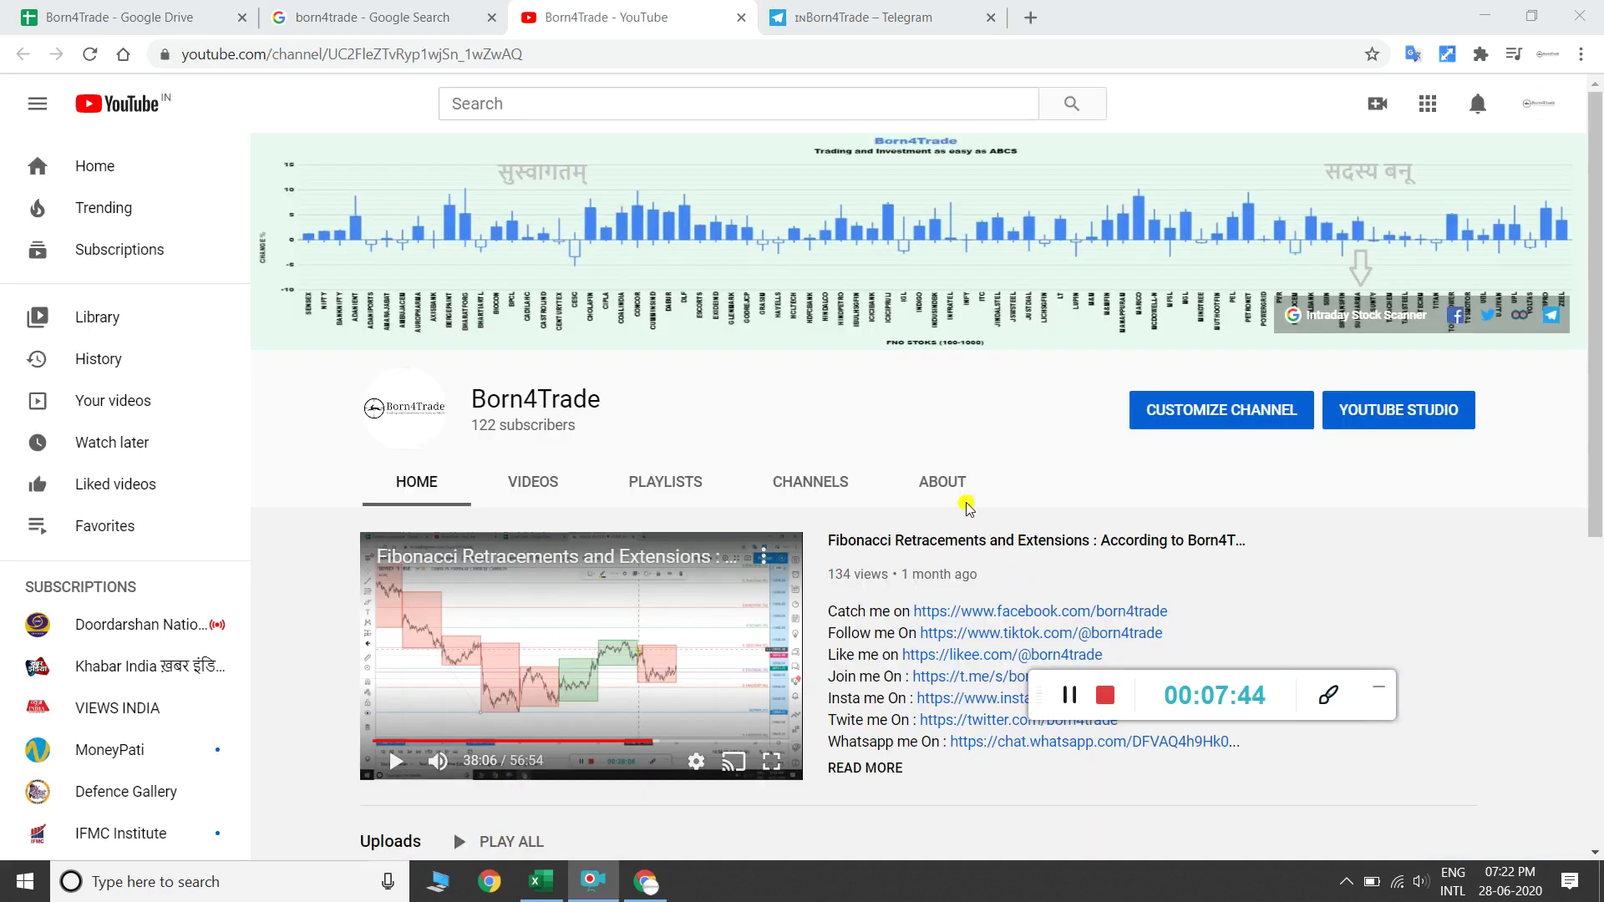
View the Born4Trade Roposo profile through the links on the channel's About page and return to the YouTube channel to show its videos
{"action": "left_click", "coordinate": [944, 480]}
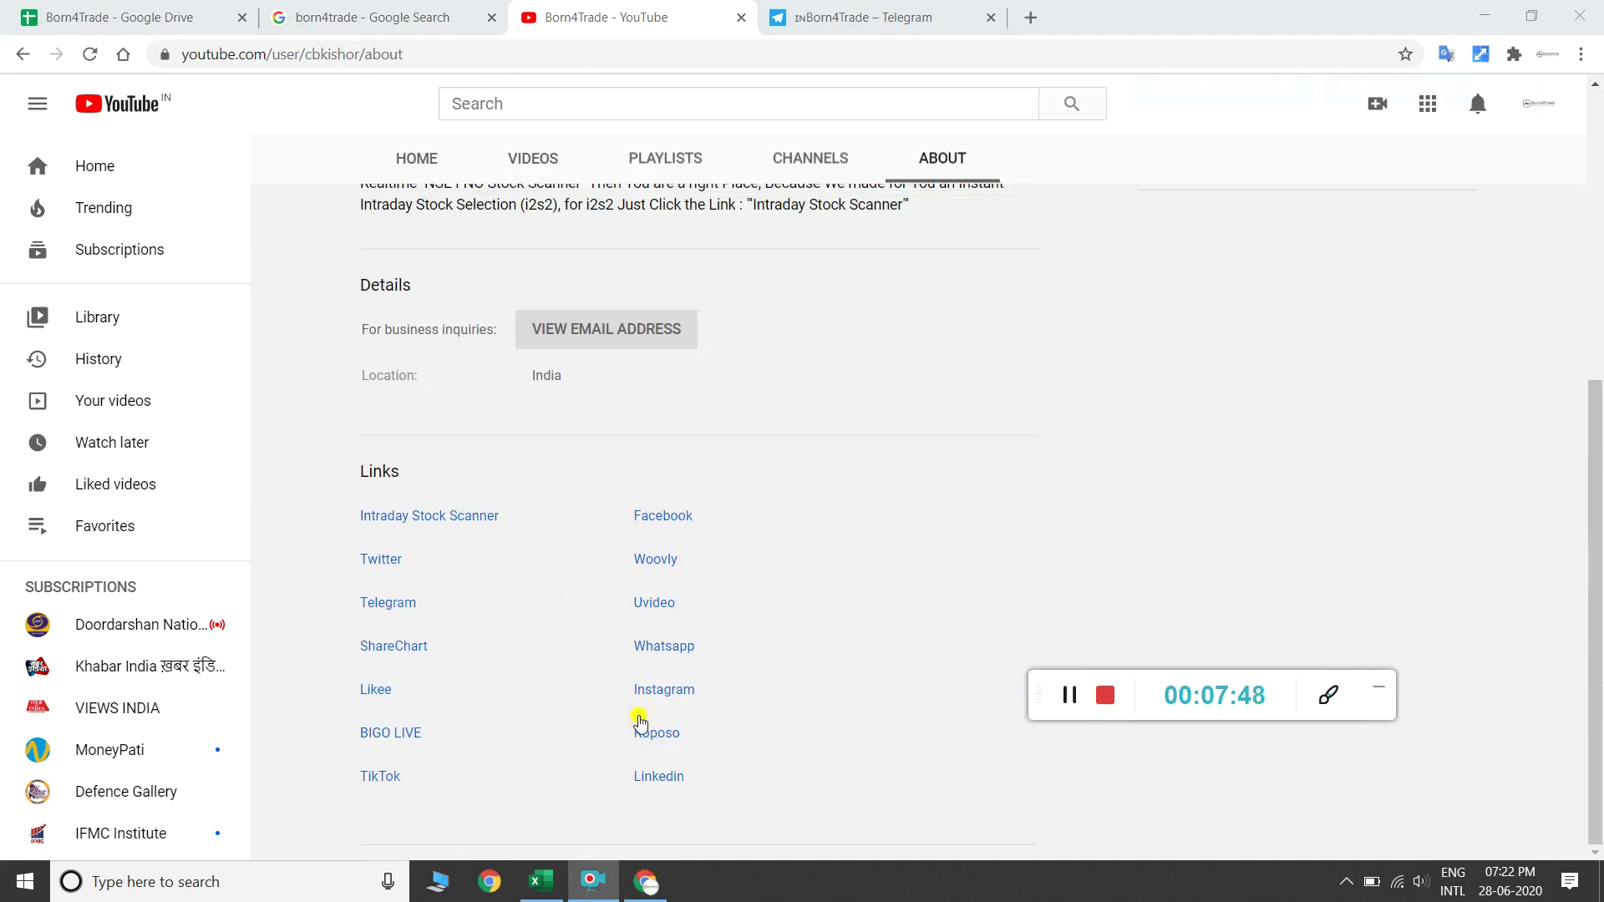
{"action": "left_click", "coordinate": [657, 735]}
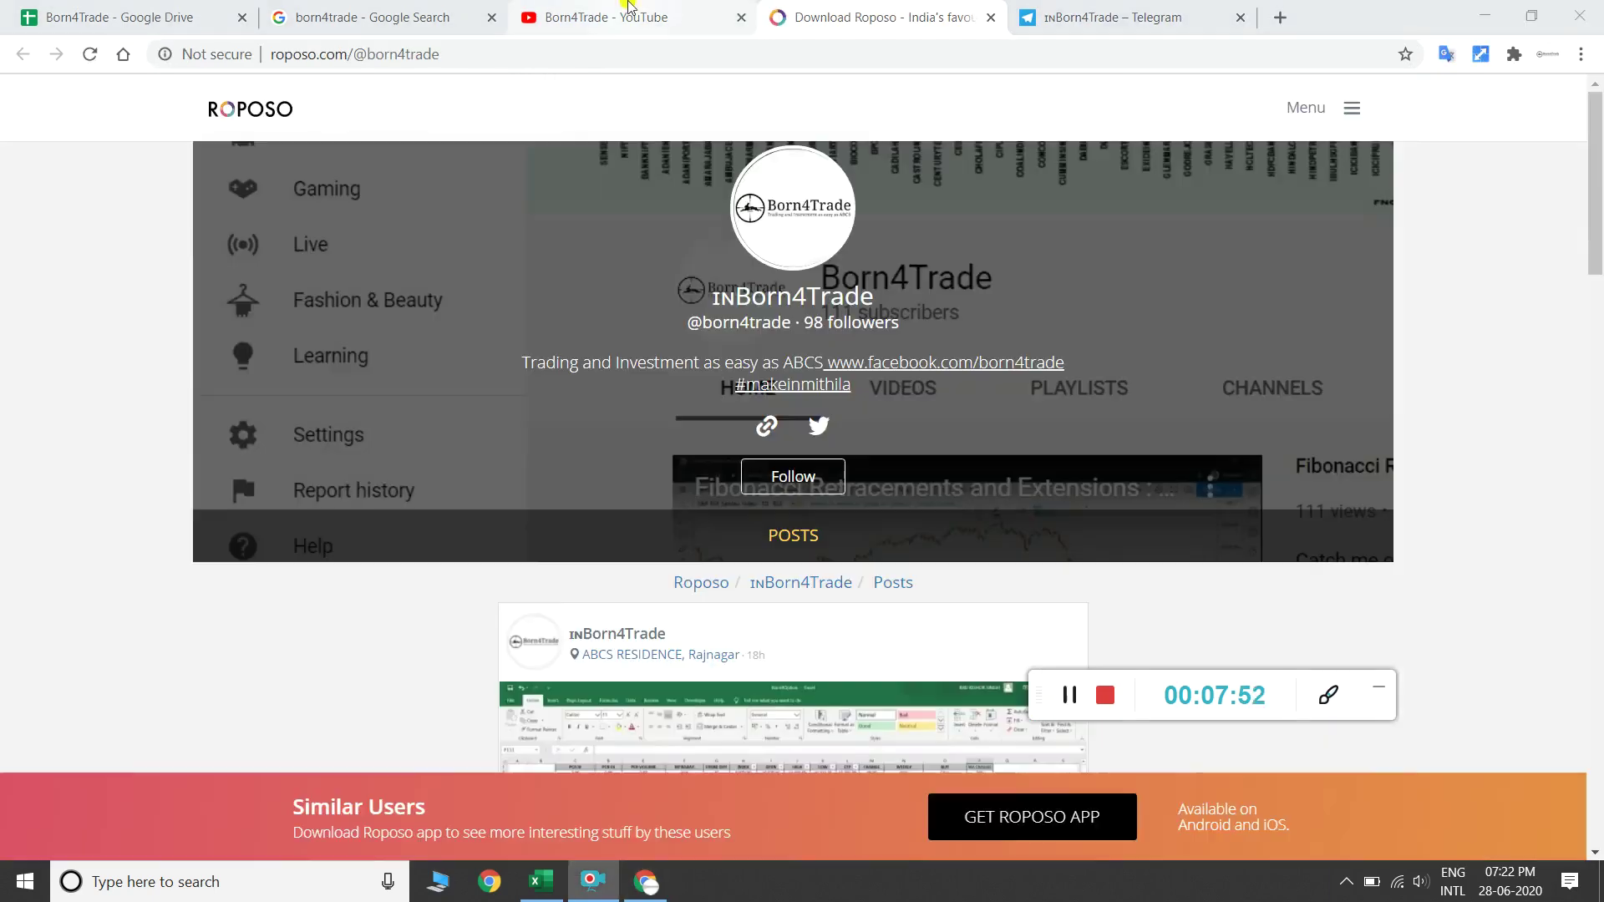
{"action": "left_click", "coordinate": [243, 55]}
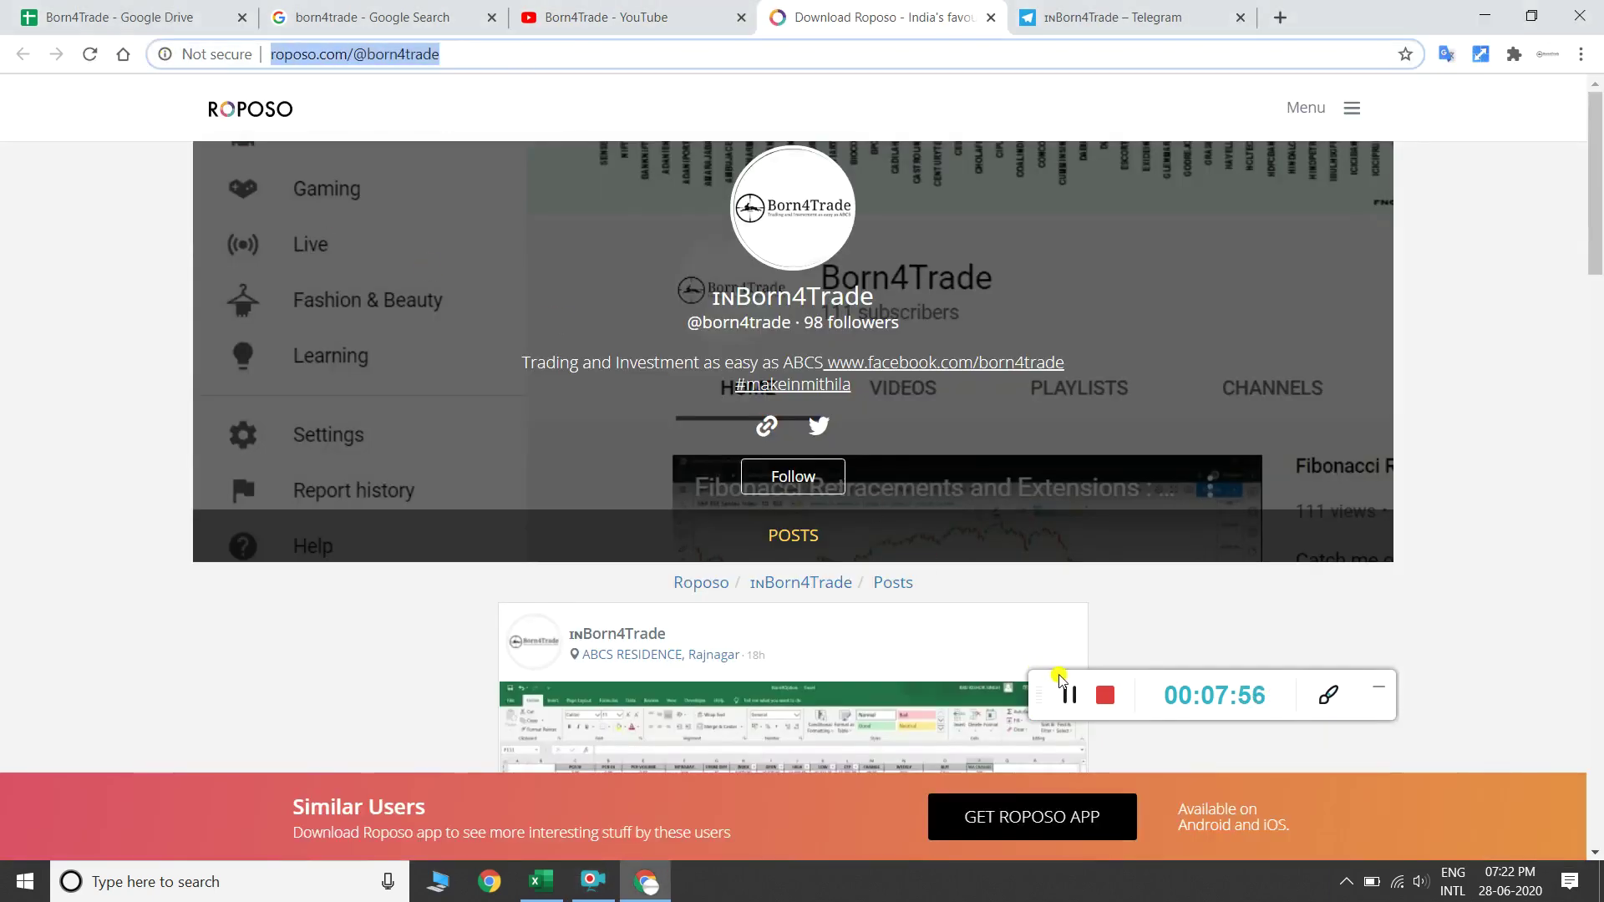
{"action": "left_click", "coordinate": [618, 17]}
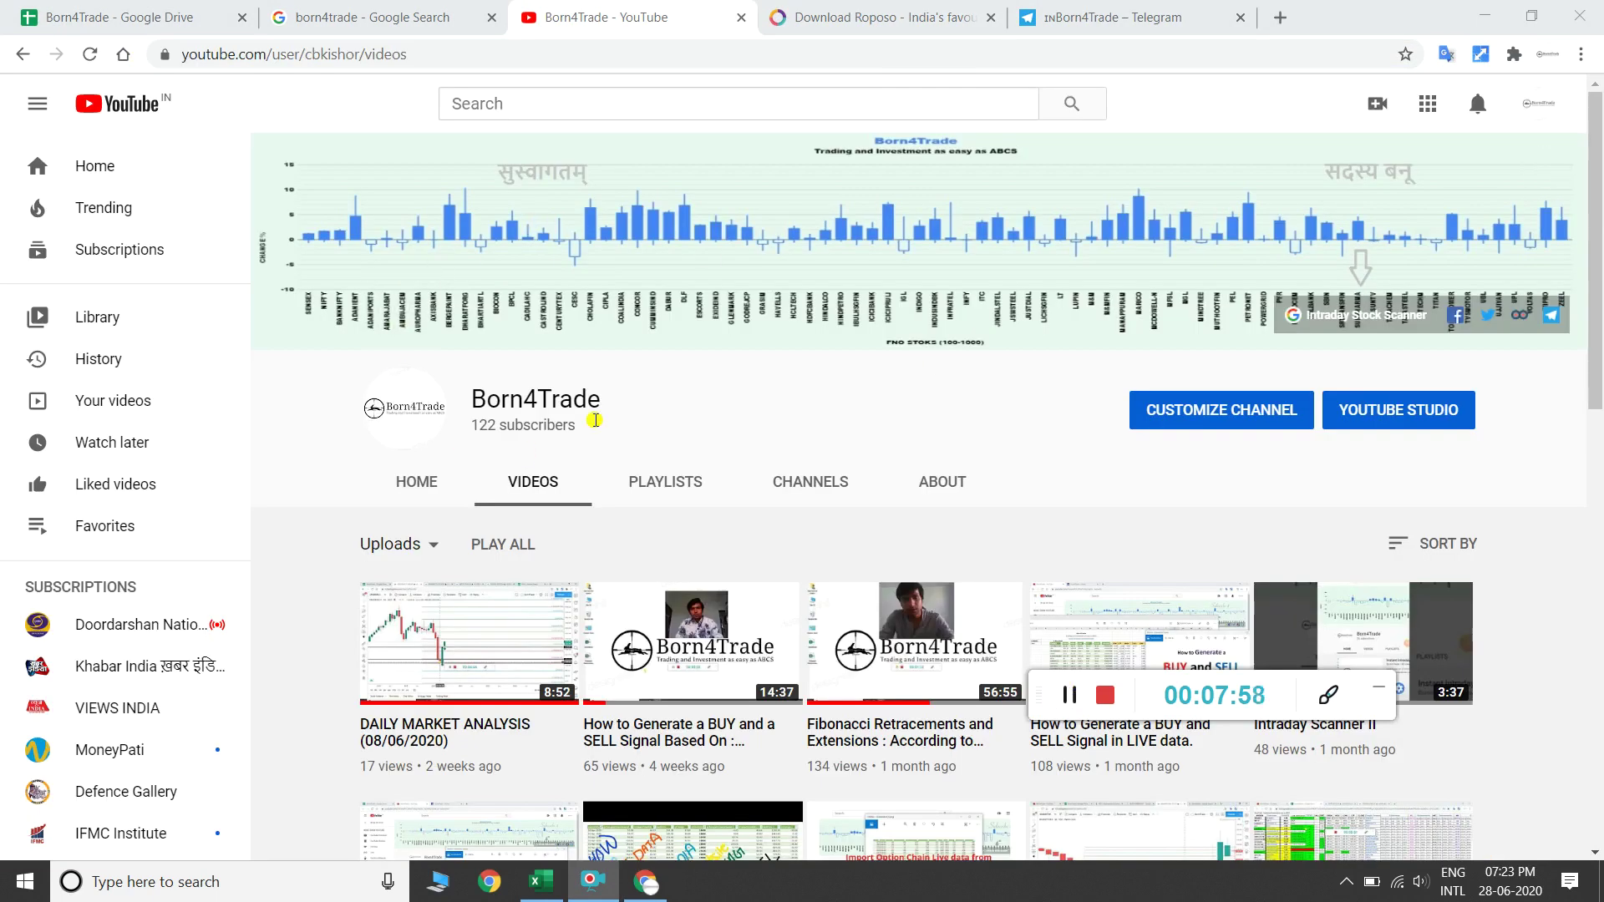